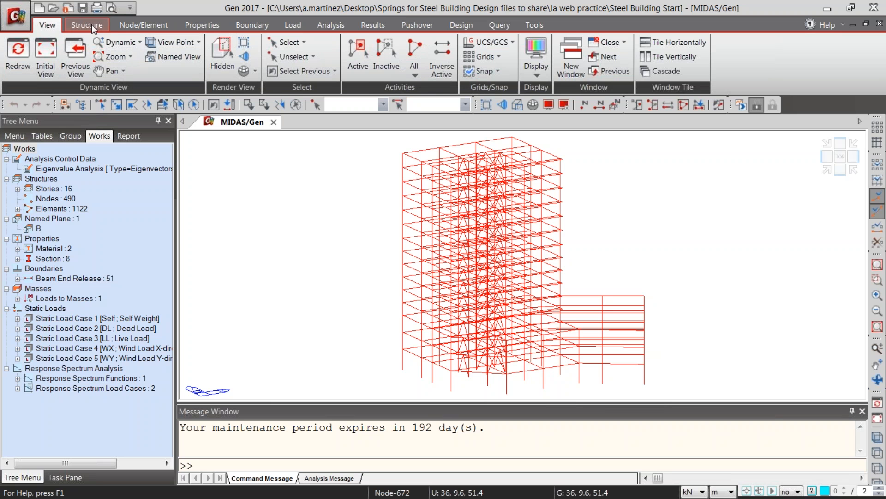
{"action": "left_click", "coordinate": [82, 25]}
{"action": "left_click", "coordinate": [138, 25]}
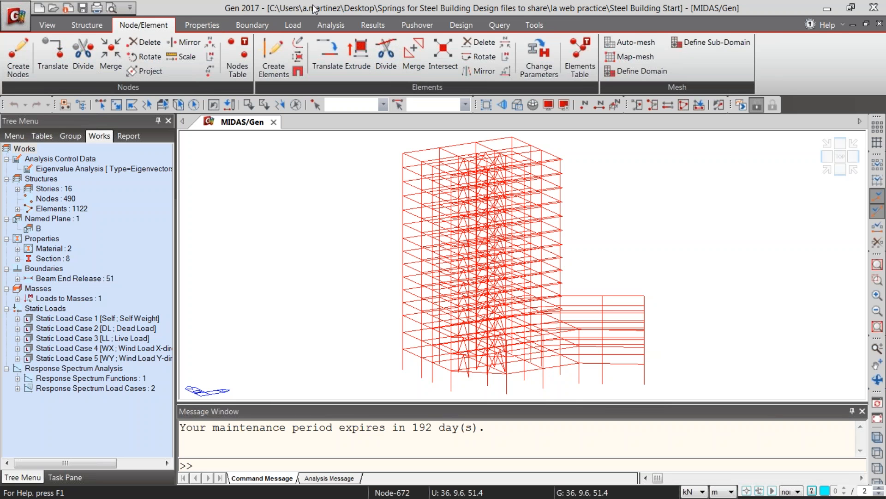
{"action": "left_click", "coordinate": [207, 21]}
{"action": "left_click", "coordinate": [260, 22]}
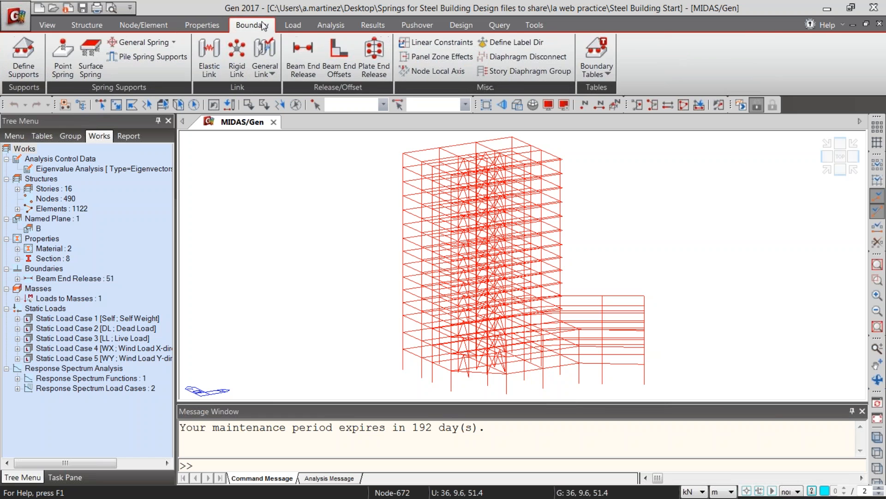
{"action": "left_click", "coordinate": [291, 25]}
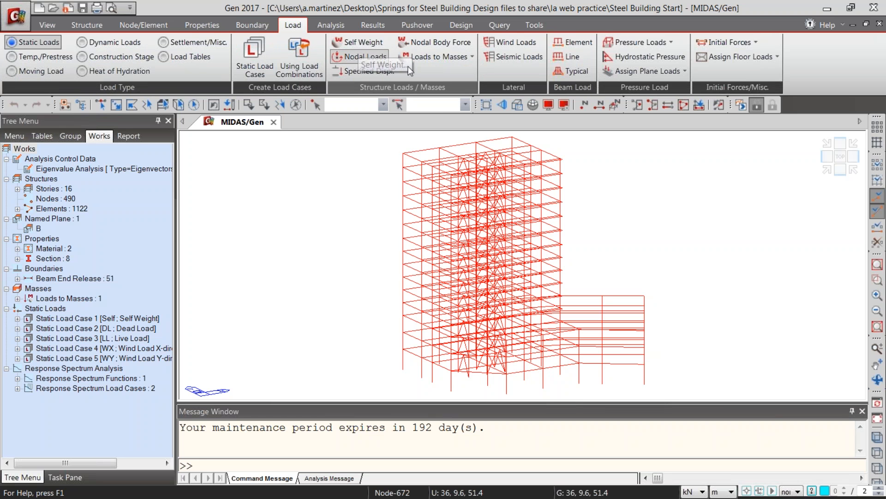
{"action": "left_click", "coordinate": [335, 30]}
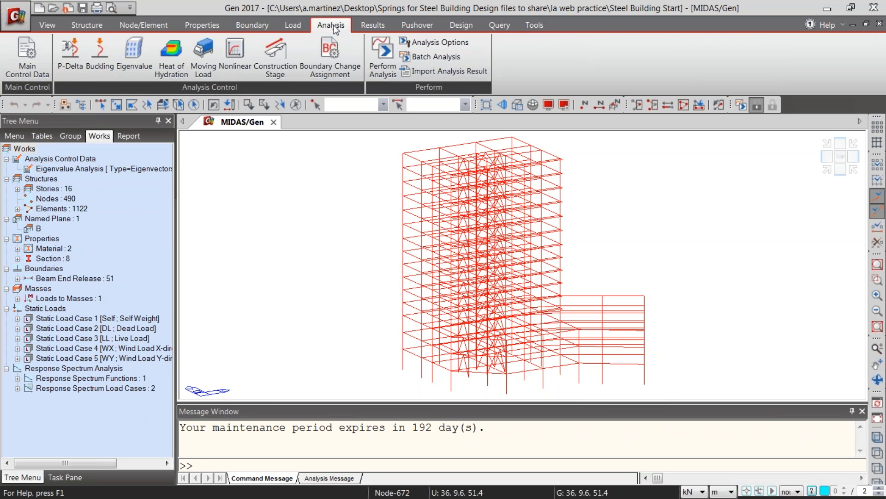
{"action": "left_click", "coordinate": [52, 25]}
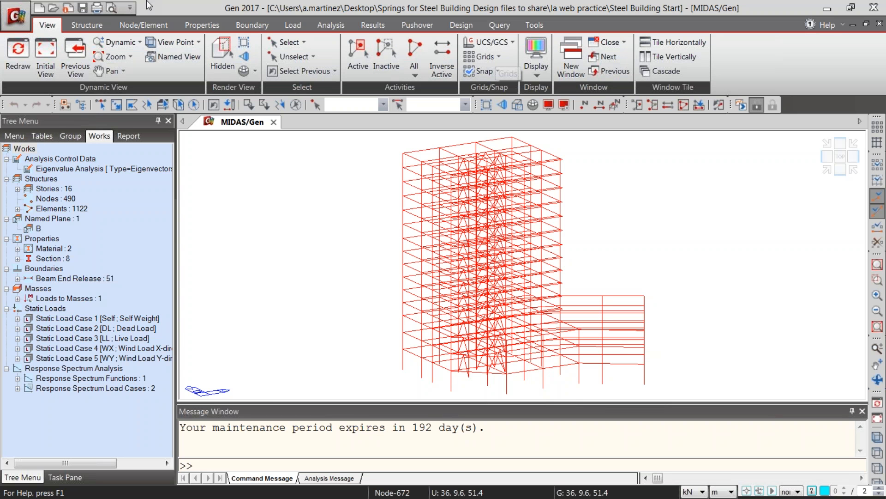
{"action": "left_click", "coordinate": [23, 20]}
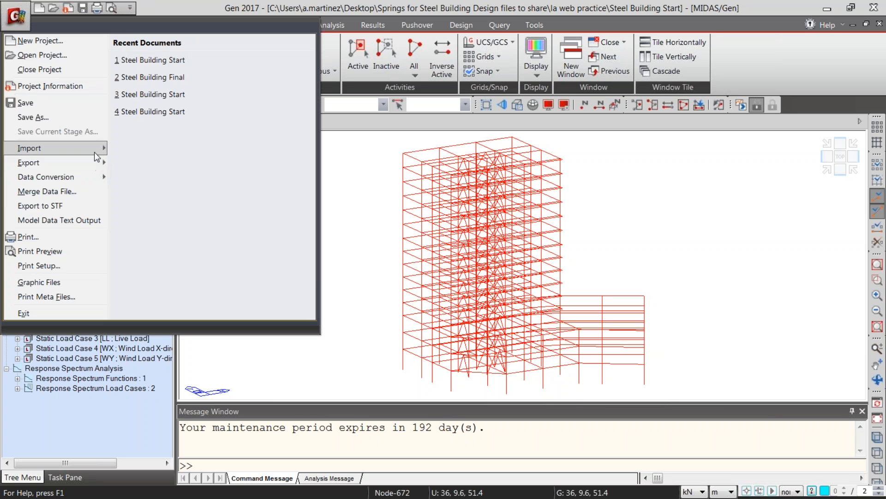
{"action": "mouse_move", "coordinate": [95, 151]}
{"action": "left_click", "coordinate": [202, 2]}
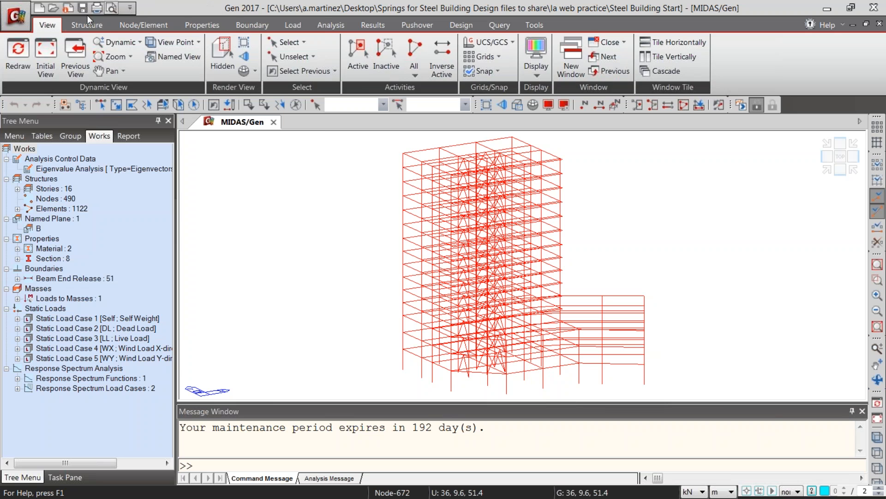
{"action": "left_click", "coordinate": [89, 25]}
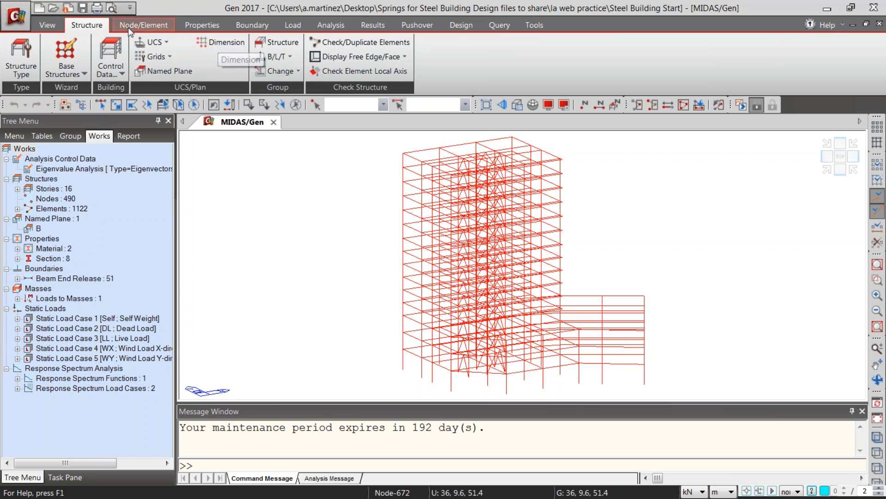
{"action": "left_click", "coordinate": [128, 26]}
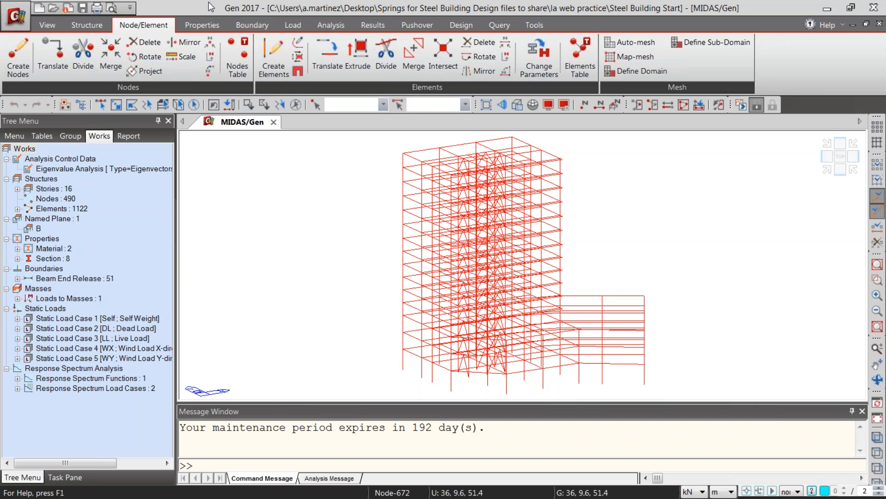
Step: Open the section properties list and inspect the cross-sections C2, C3, C4, C5 and both SG1 girders
{"action": "left_click", "coordinate": [202, 24]}
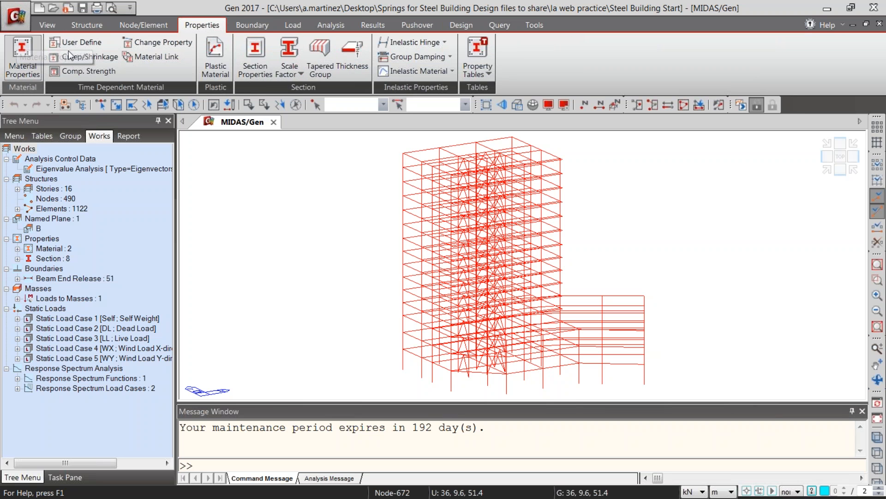
{"action": "left_click", "coordinate": [265, 46]}
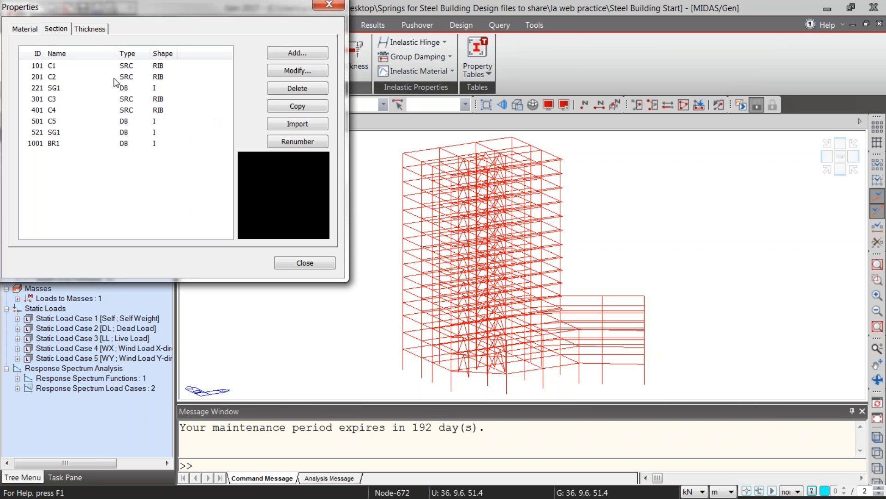
{"action": "left_click", "coordinate": [130, 77]}
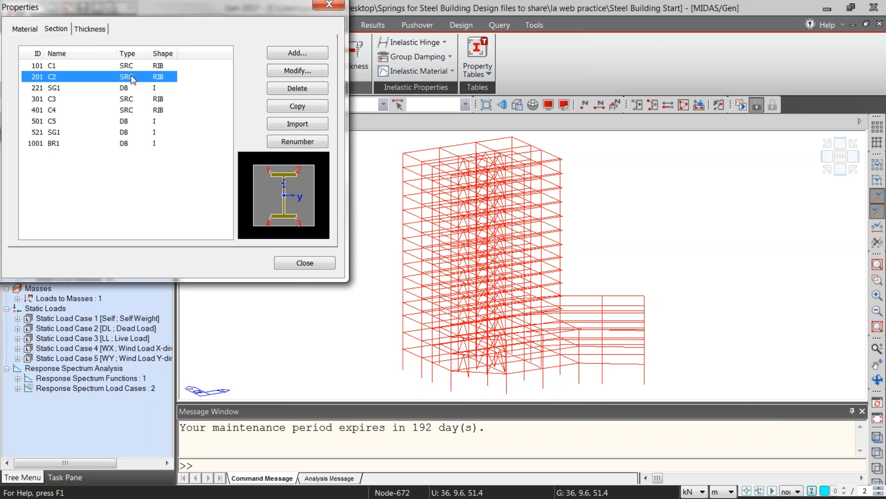
{"action": "left_click", "coordinate": [164, 88]}
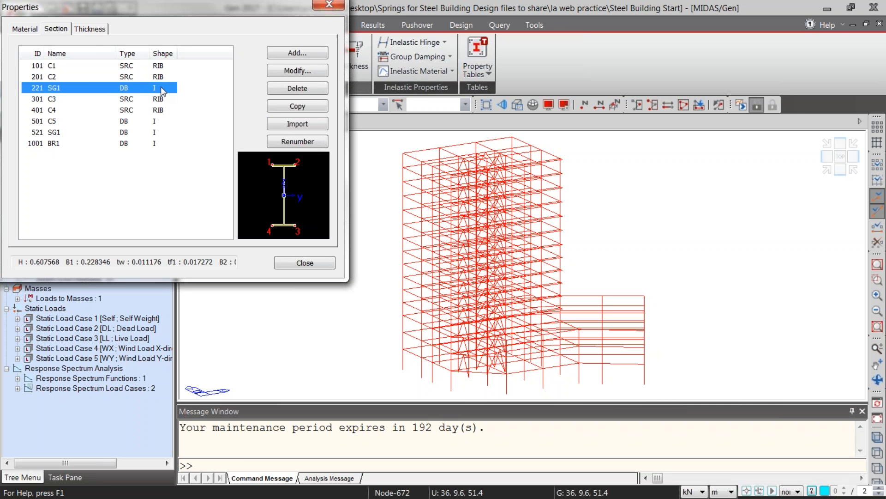
{"action": "left_click", "coordinate": [86, 99]}
{"action": "left_click", "coordinate": [82, 132]}
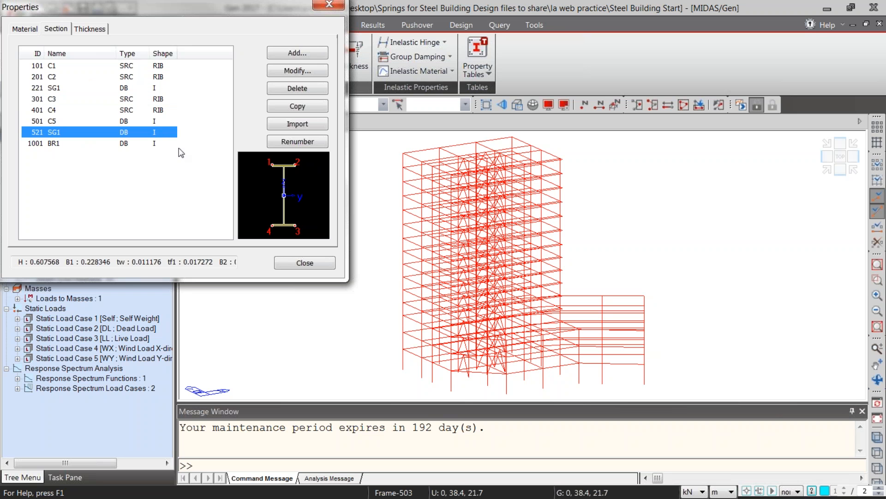
{"action": "left_click", "coordinate": [129, 122]}
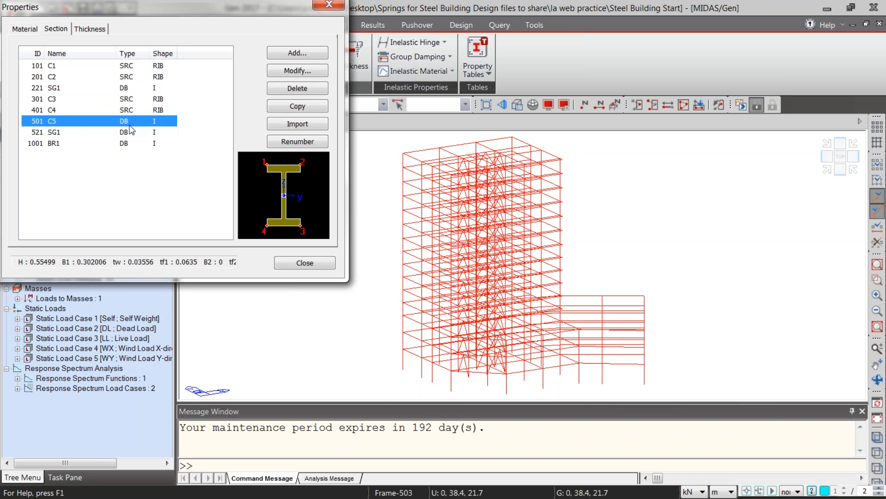
{"action": "left_click", "coordinate": [125, 112]}
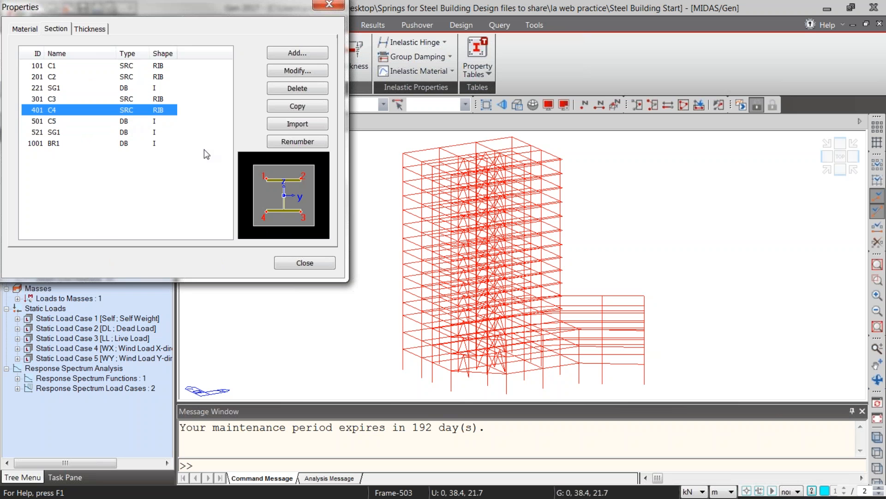
Step: Review the defined steel and SRC materials with their standards and close the properties dialog
{"action": "left_click", "coordinate": [25, 28]}
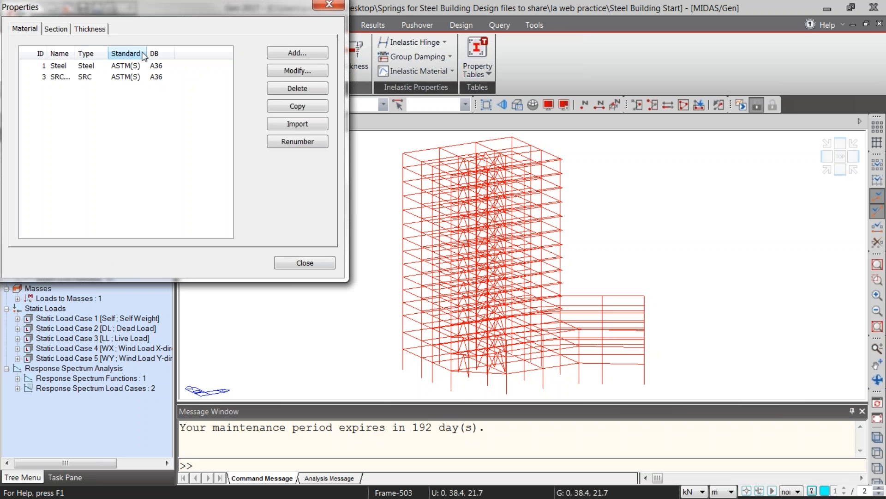
{"action": "left_click_drag", "start_coordinate": [148, 53], "coordinate": [112, 51]}
{"action": "left_click", "coordinate": [104, 77]}
{"action": "key", "text": "Escape"}
{"action": "left_click", "coordinate": [244, 25]}
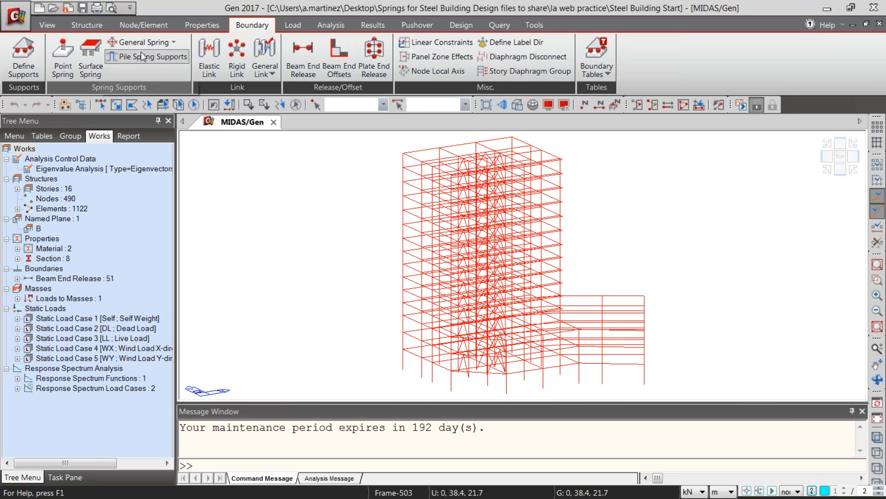
{"action": "left_click", "coordinate": [330, 26]}
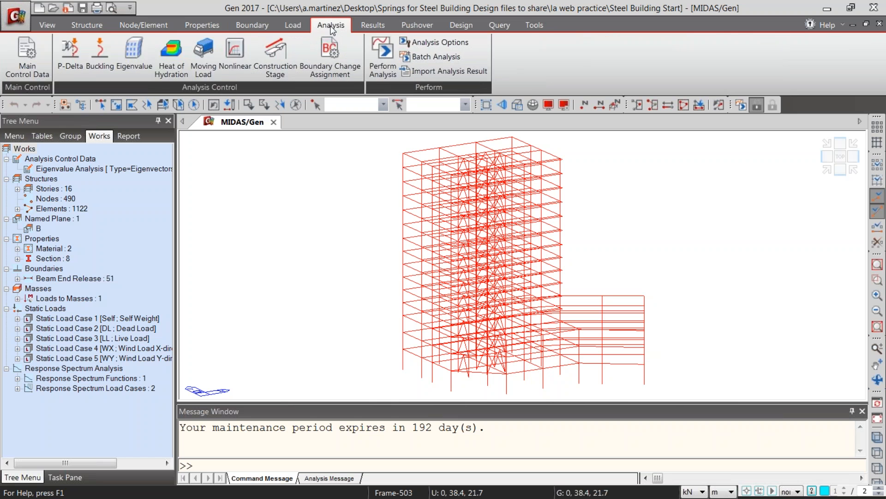
{"action": "left_click", "coordinate": [374, 27]}
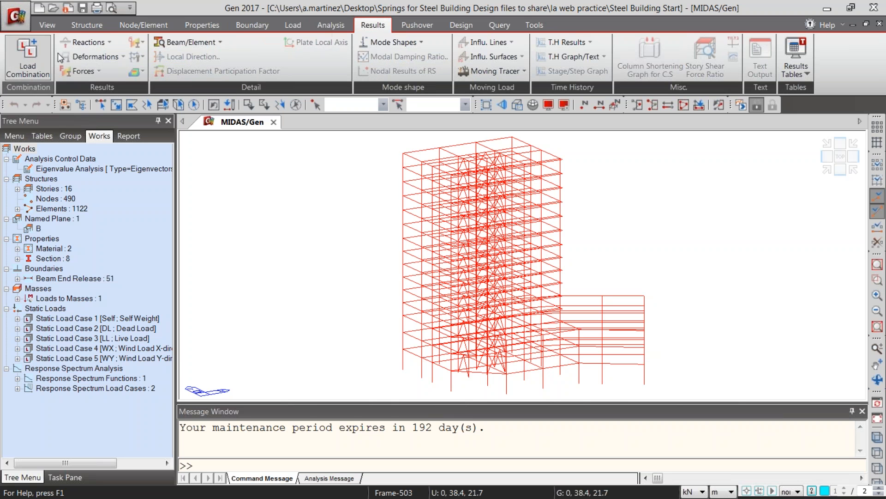
{"action": "left_click", "coordinate": [463, 26]}
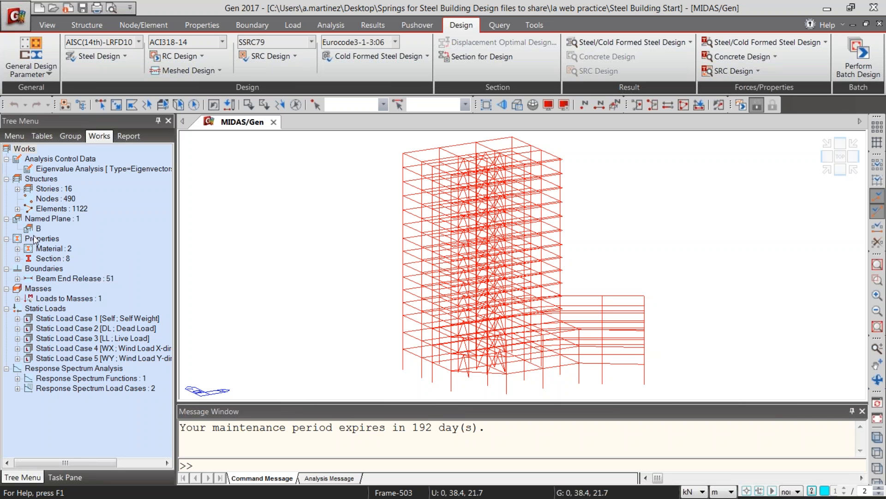
{"action": "left_click", "coordinate": [17, 259]}
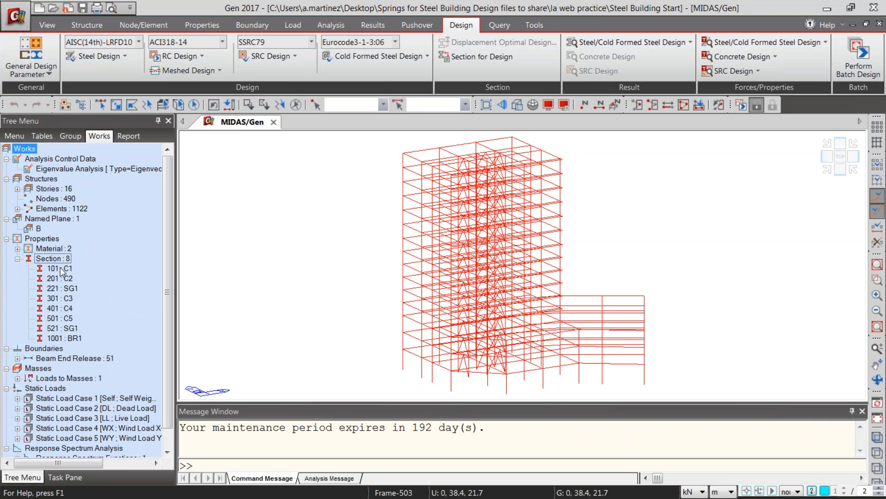
{"action": "left_click", "coordinate": [18, 259]}
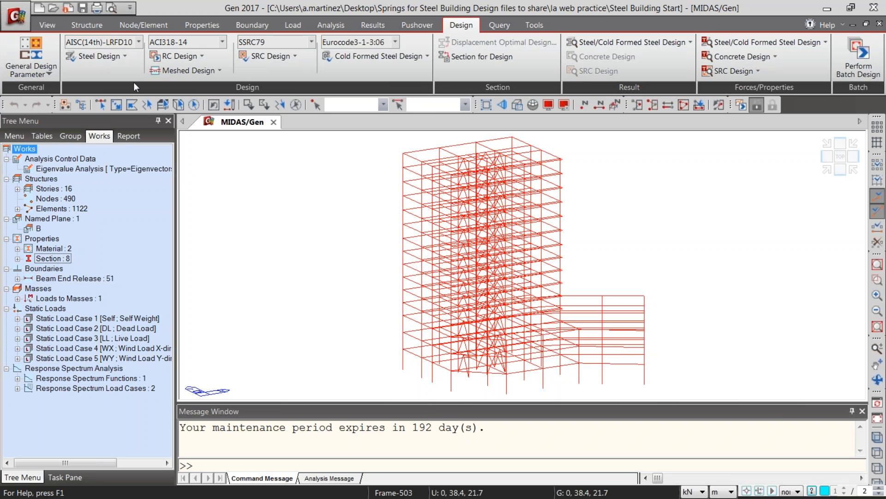
{"action": "key", "text": "alt+Tab"}
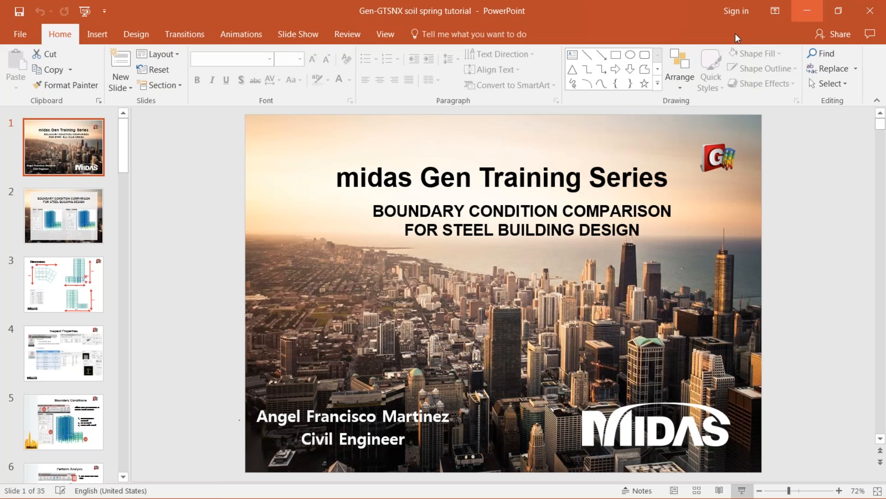
{"action": "key", "text": "alt+Tab"}
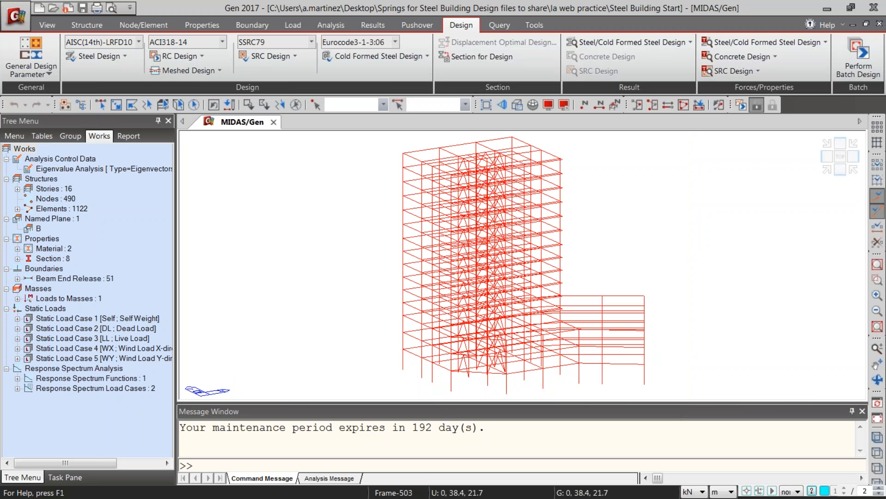
Step: Add supports at all base nodes of the building, restraining Dx, Dy, Dz, Rx, Ry and Rz and leaving Rw free
{"action": "left_click", "coordinate": [247, 24]}
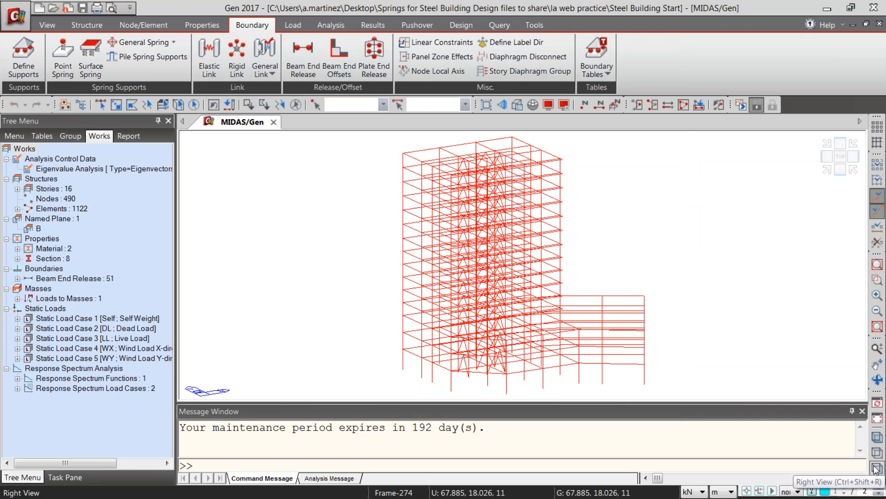
{"action": "left_click", "coordinate": [877, 484]}
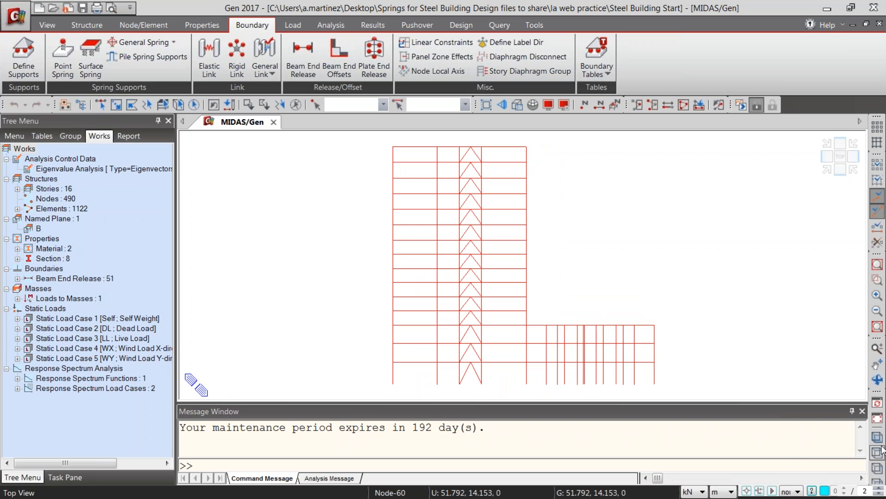
{"action": "left_click", "coordinate": [30, 50]}
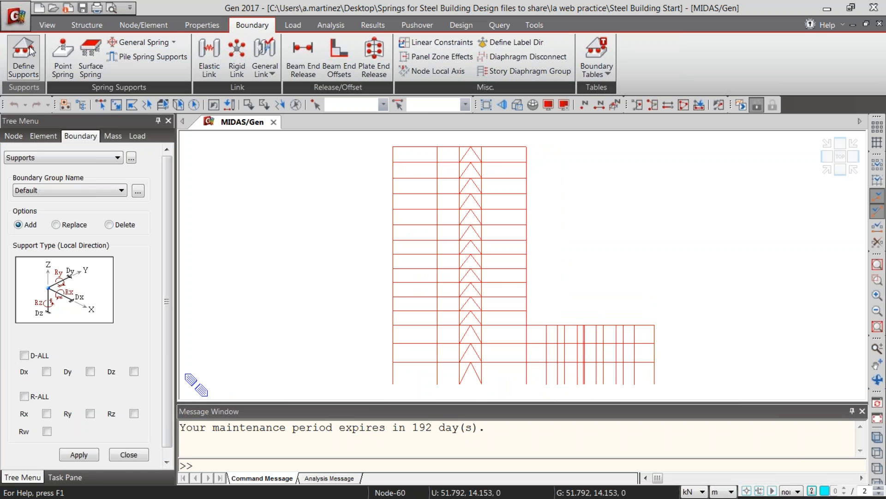
{"action": "left_click", "coordinate": [25, 356]}
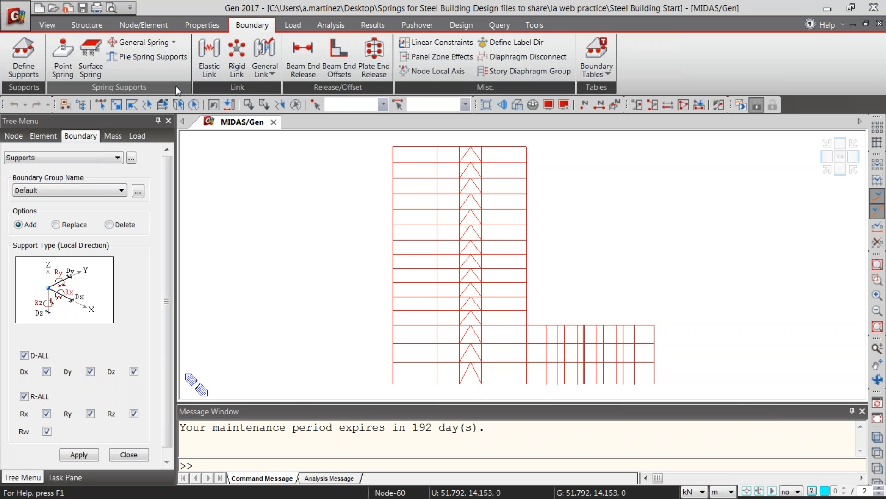
{"action": "left_click", "coordinate": [101, 105]}
{"action": "left_click_drag", "start_coordinate": [350, 376], "coordinate": [729, 396]}
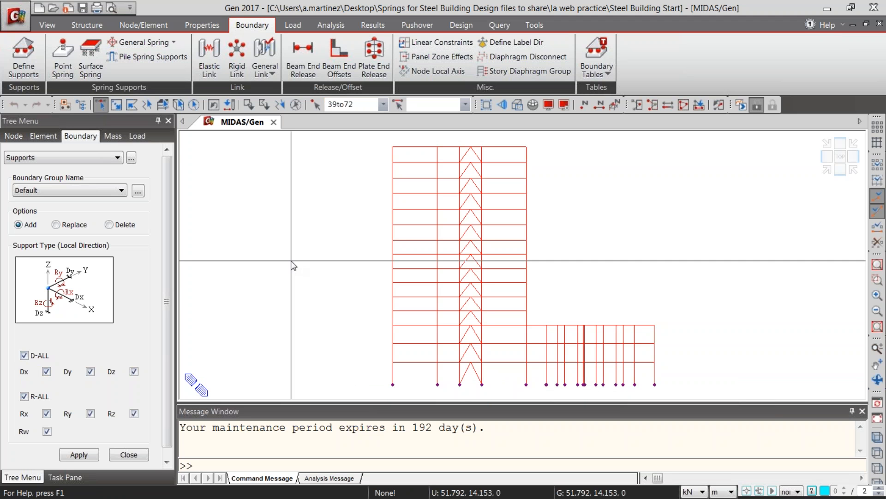
{"action": "left_click", "coordinate": [47, 432]}
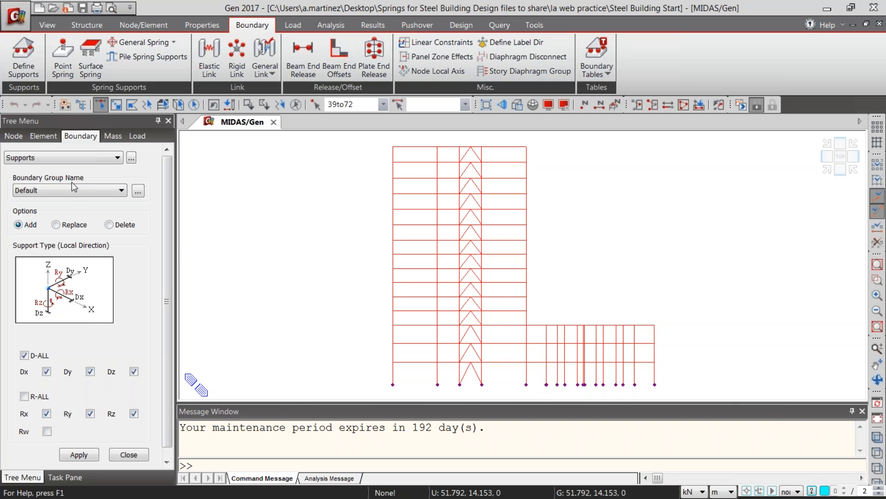
{"action": "left_click", "coordinate": [81, 454]}
{"action": "right_click", "coordinate": [81, 452]}
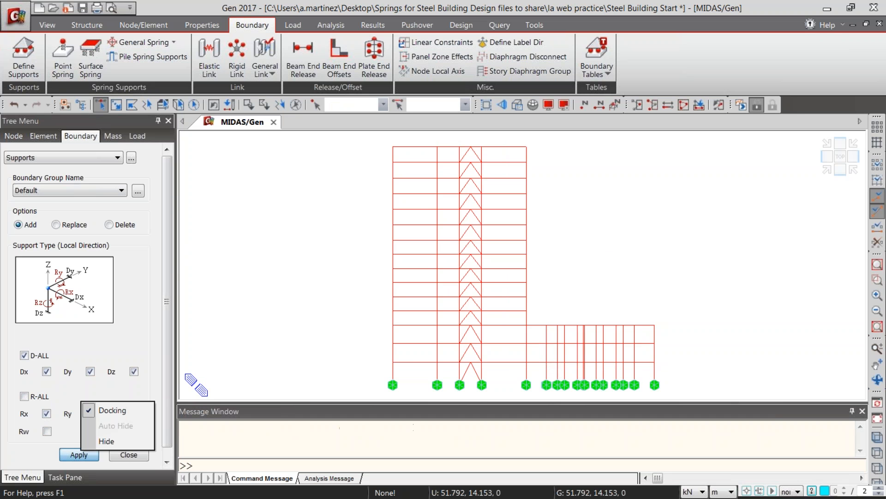
{"action": "left_click", "coordinate": [144, 288]}
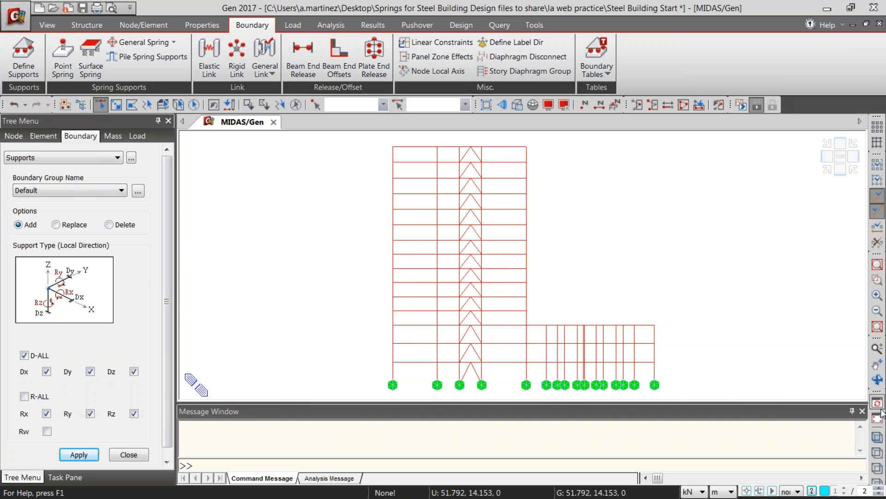
Step: Inspect the supports at the base of the building in the isometric view
{"action": "left_click", "coordinate": [877, 437]}
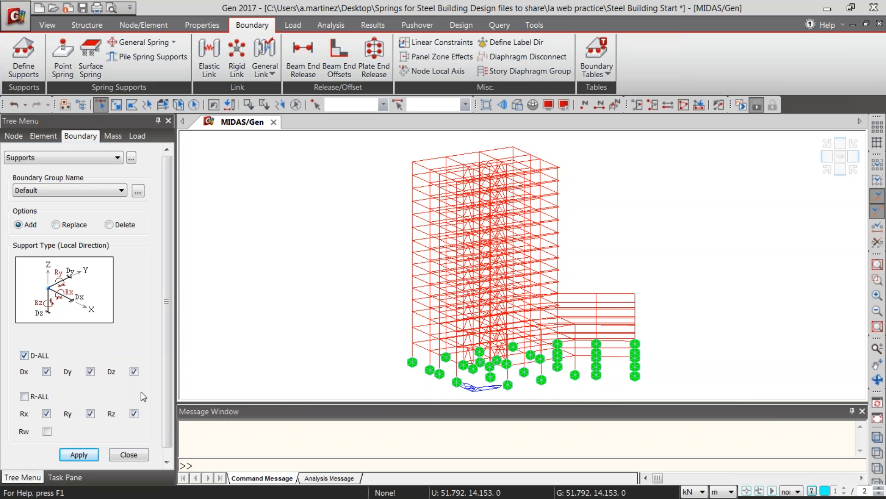
{"action": "left_click", "coordinate": [410, 356]}
{"action": "left_click_drag", "start_coordinate": [410, 354], "coordinate": [835, 228], "text": "ctrl"}
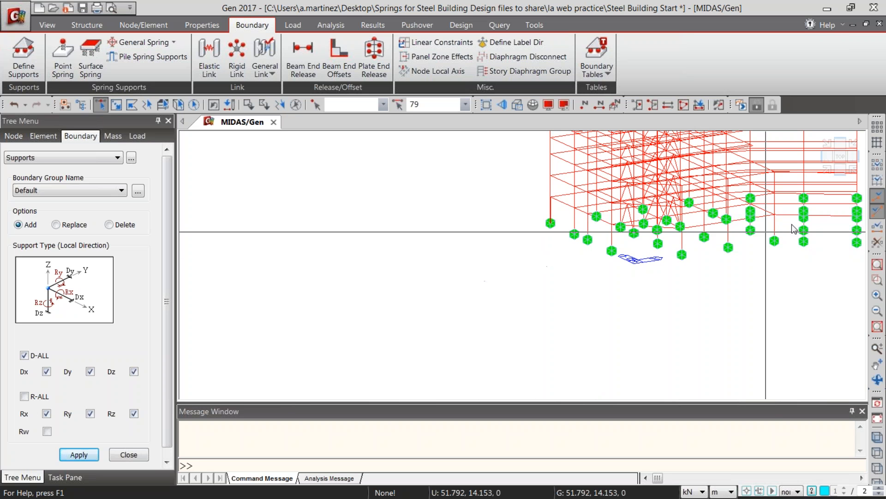
Step: Run the analysis of the building model and open the Displacement Contour results
{"action": "left_click", "coordinate": [879, 436]}
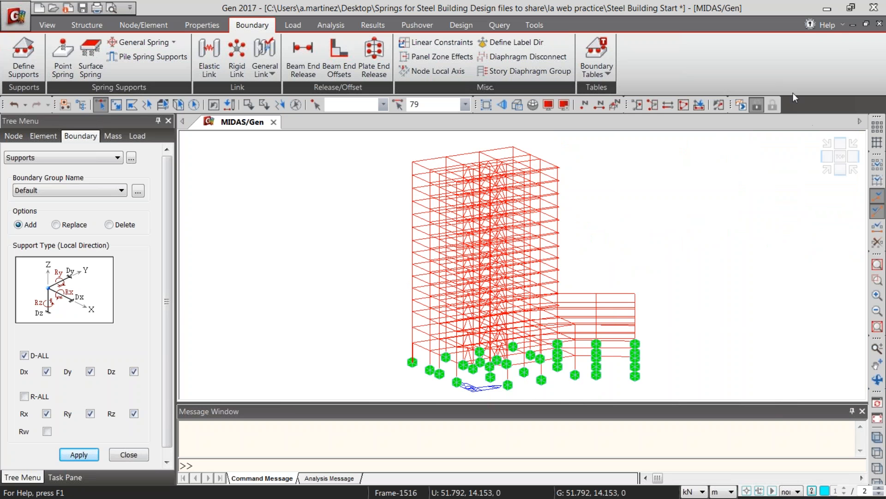
{"action": "left_click", "coordinate": [744, 105]}
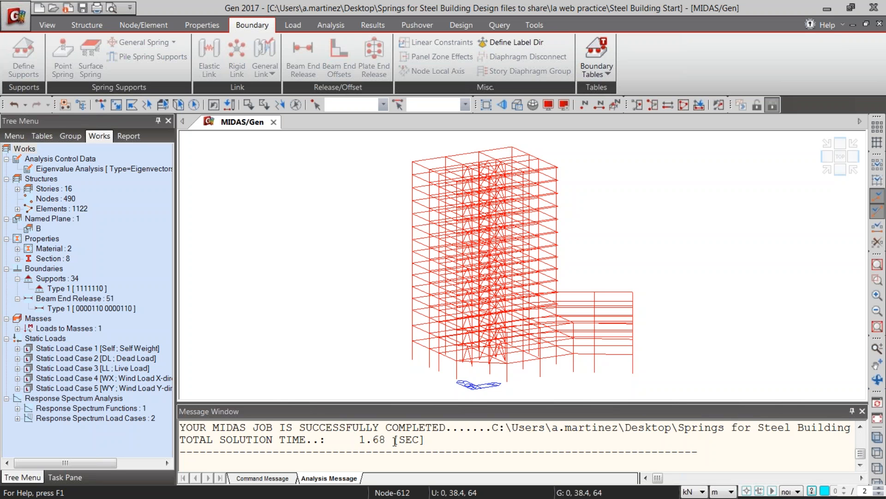
{"action": "left_click", "coordinate": [374, 27]}
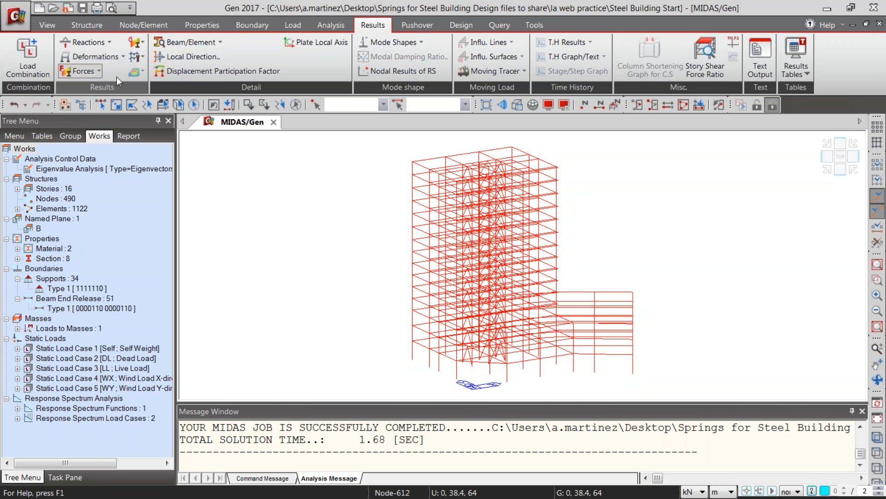
{"action": "left_click", "coordinate": [122, 57]}
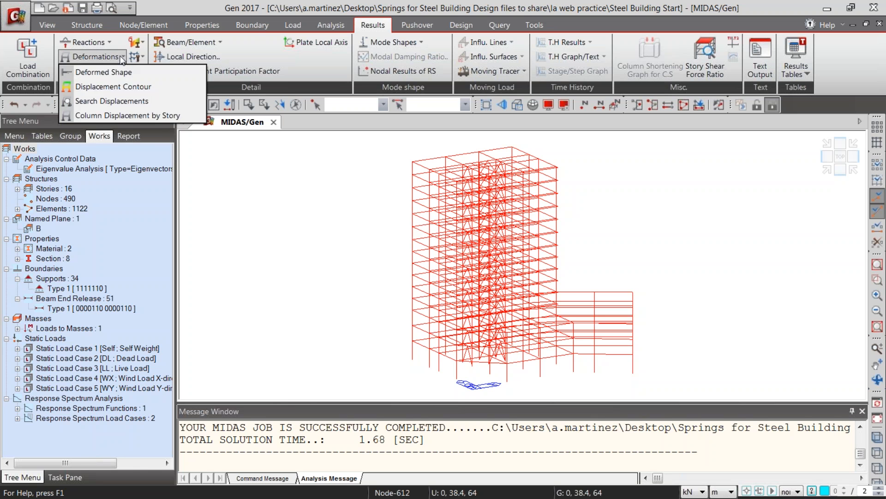
{"action": "left_click", "coordinate": [124, 87]}
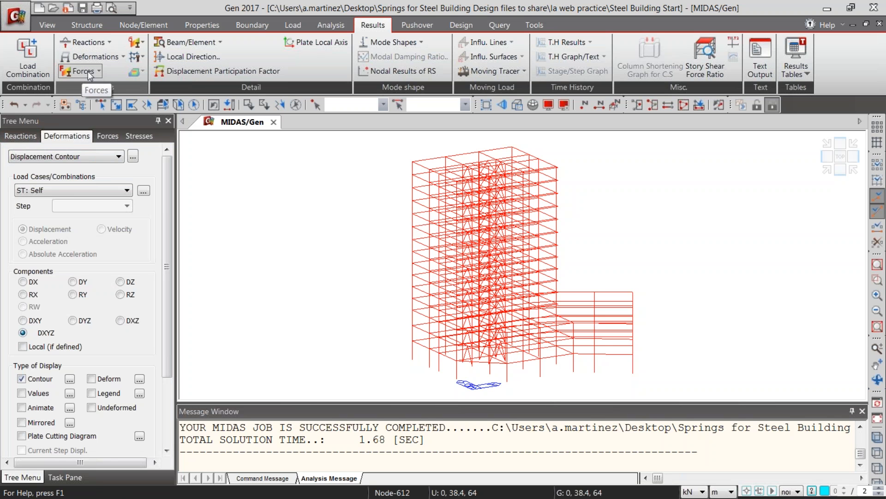
Step: Look through the available force result types and return to the Displacement Contour settings
{"action": "left_click", "coordinate": [109, 137]}
{"action": "left_click", "coordinate": [70, 157]}
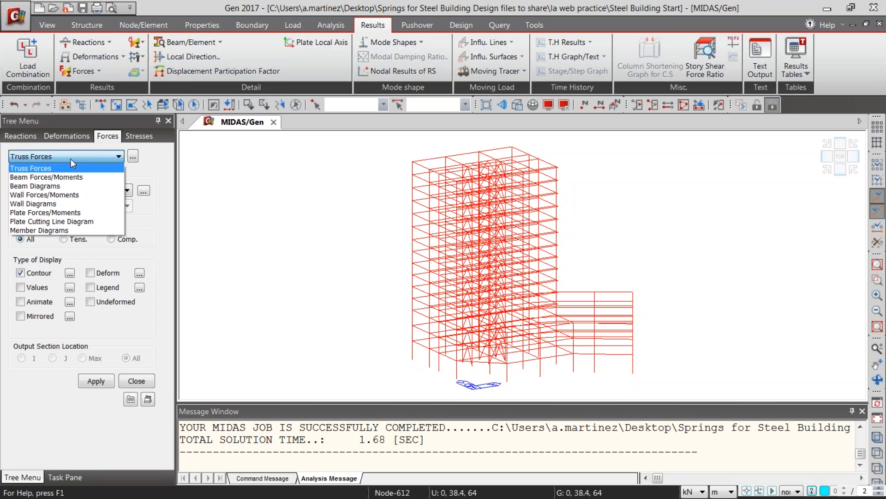
{"action": "left_click", "coordinate": [81, 72]}
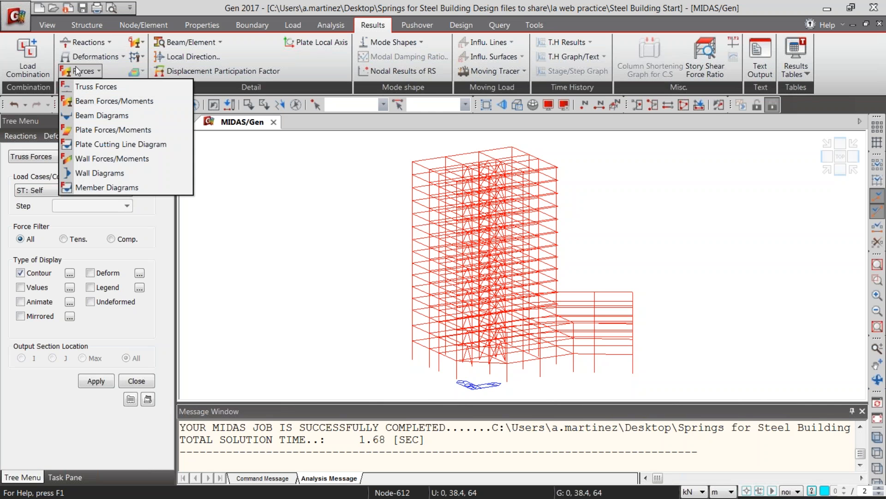
{"action": "left_click", "coordinate": [86, 58]}
{"action": "left_click", "coordinate": [94, 85]}
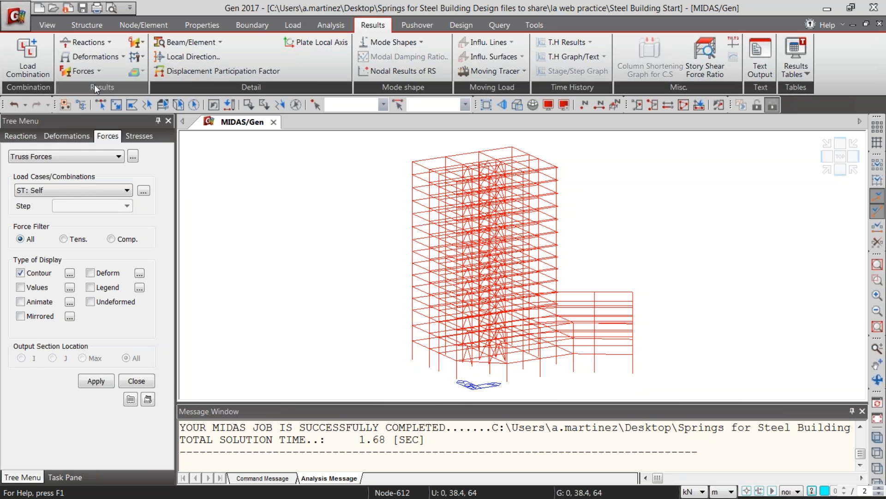
Step: Review the load case list, the Steel Design load combinations and the automatic generation design codes, then close the dialogs without changes
{"action": "left_click", "coordinate": [69, 191]}
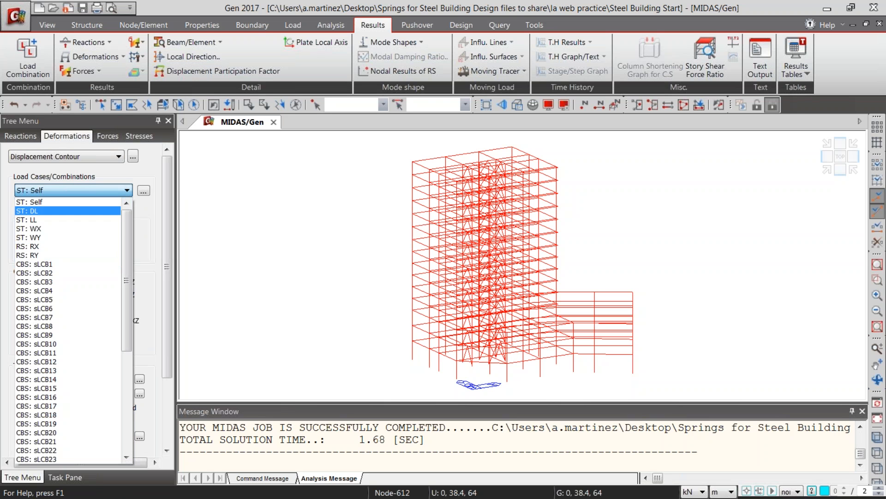
{"action": "left_click", "coordinate": [26, 68]}
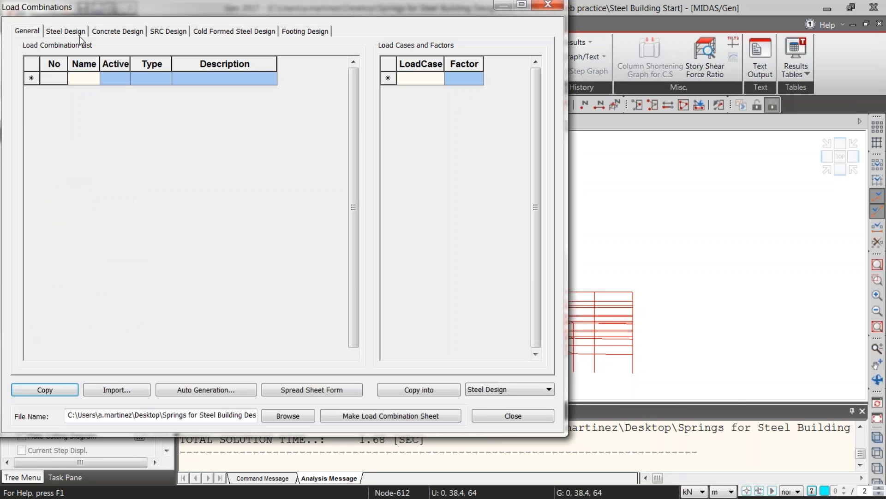
{"action": "left_click", "coordinate": [77, 33]}
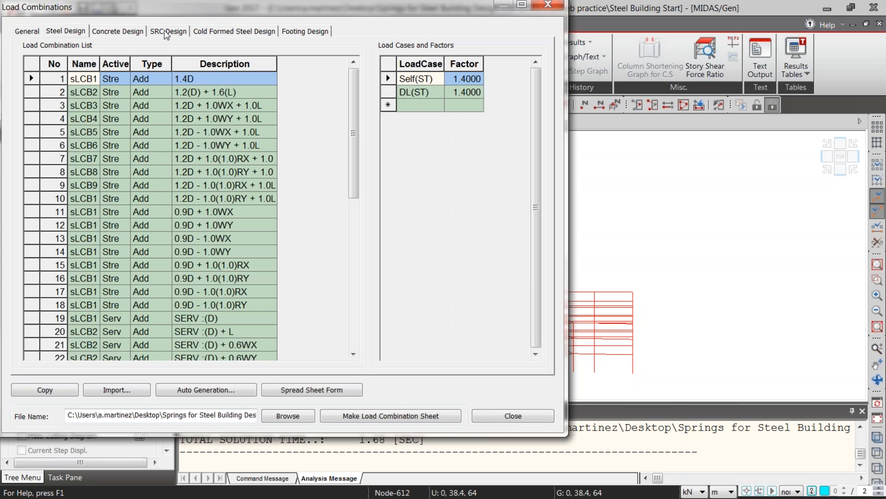
{"action": "left_click", "coordinate": [200, 390]}
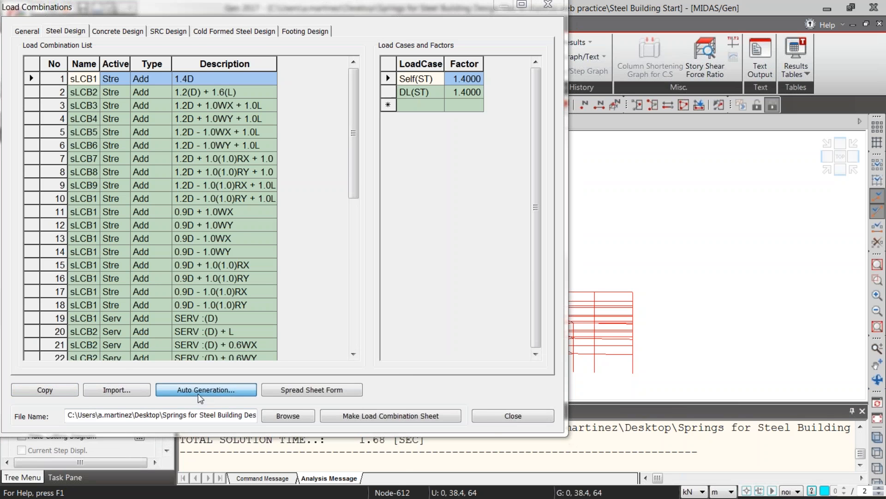
{"action": "left_click", "coordinate": [314, 118]}
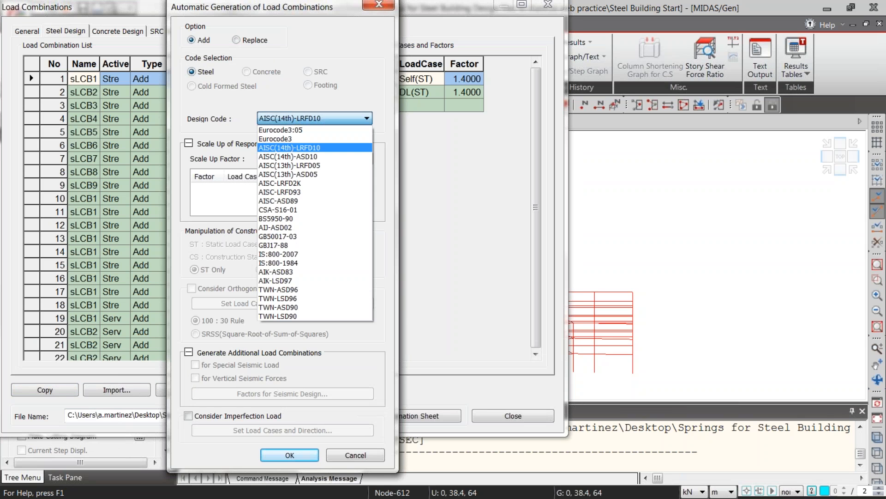
{"action": "left_click", "coordinate": [354, 92]}
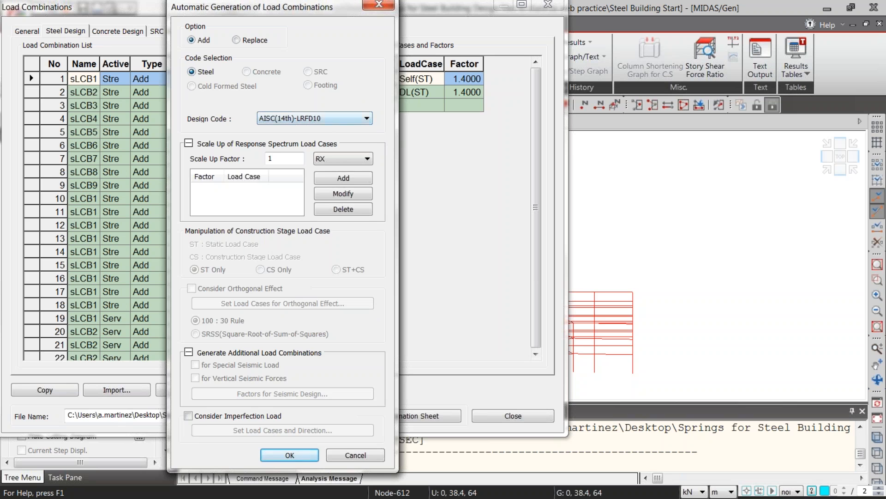
{"action": "left_click", "coordinate": [373, 5]}
{"action": "left_click", "coordinate": [549, 4]}
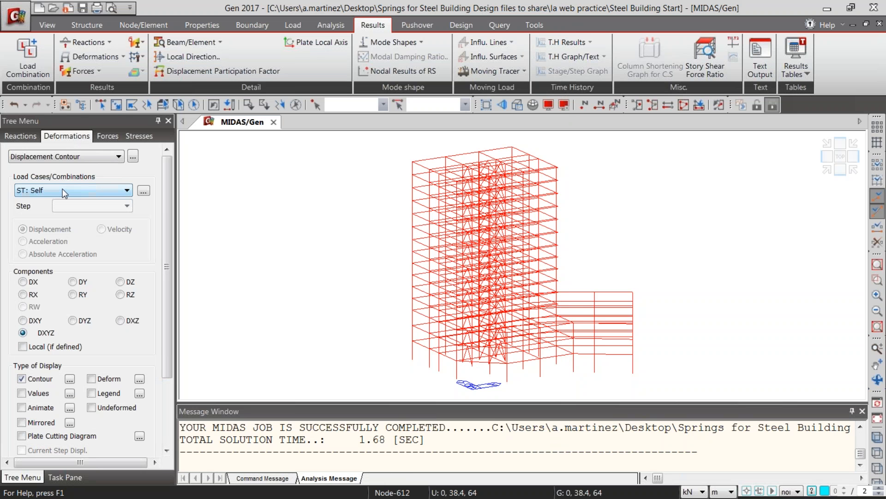
Step: Plot the DXYZ displacement contour for load case ST: Self with the deformed shape and legend shown
{"action": "mouse_move", "coordinate": [170, 279]}
{"action": "left_mouse_down"}
{"action": "mouse_move", "coordinate": [168, 291]}
{"action": "mouse_move", "coordinate": [168, 262]}
{"action": "left_mouse_up"}
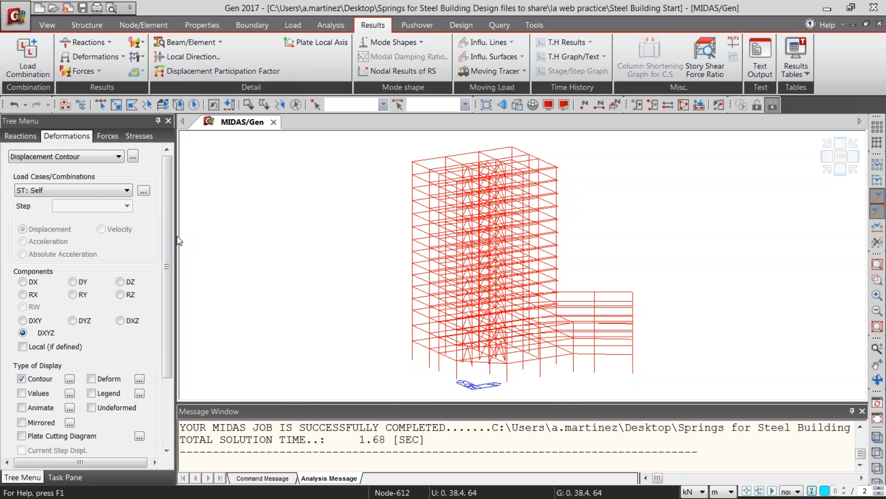
{"action": "left_click_drag", "start_coordinate": [169, 229], "coordinate": [81, 217]}
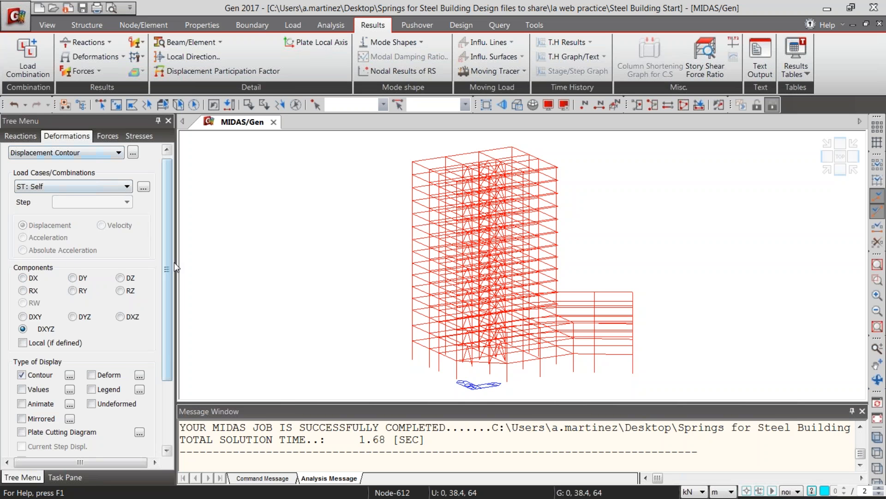
{"action": "left_click_drag", "start_coordinate": [170, 269], "coordinate": [166, 318]}
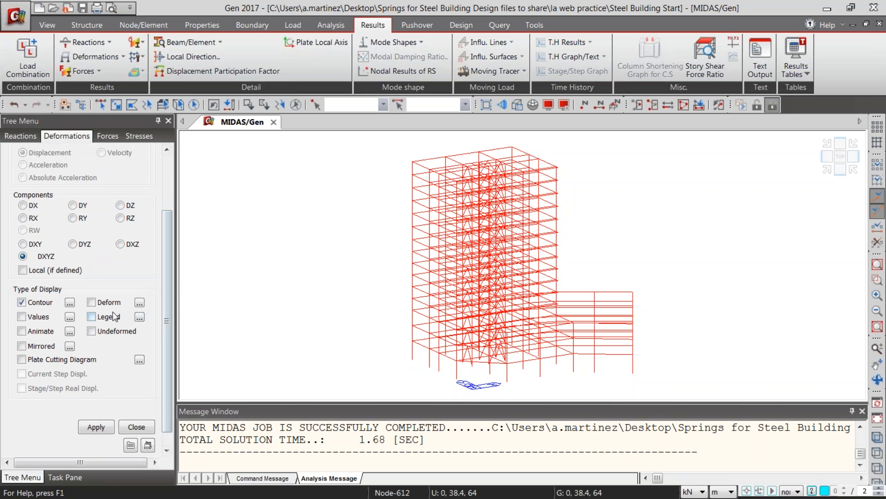
{"action": "left_click", "coordinate": [113, 314]}
{"action": "left_click", "coordinate": [100, 302]}
{"action": "left_click", "coordinate": [92, 427]}
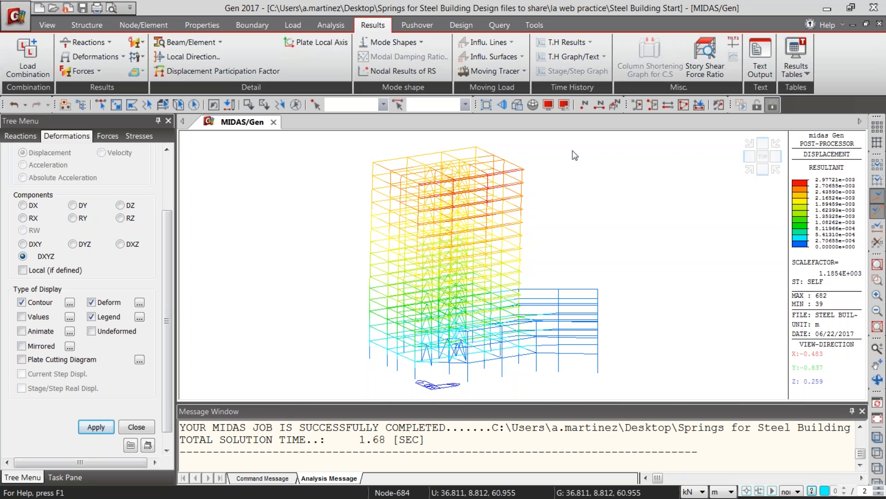
Step: Format the contour legend values as Fixed with 3 decimal places and set the length unit to mm
{"action": "left_click", "coordinate": [139, 316]}
{"action": "left_click", "coordinate": [461, 249]}
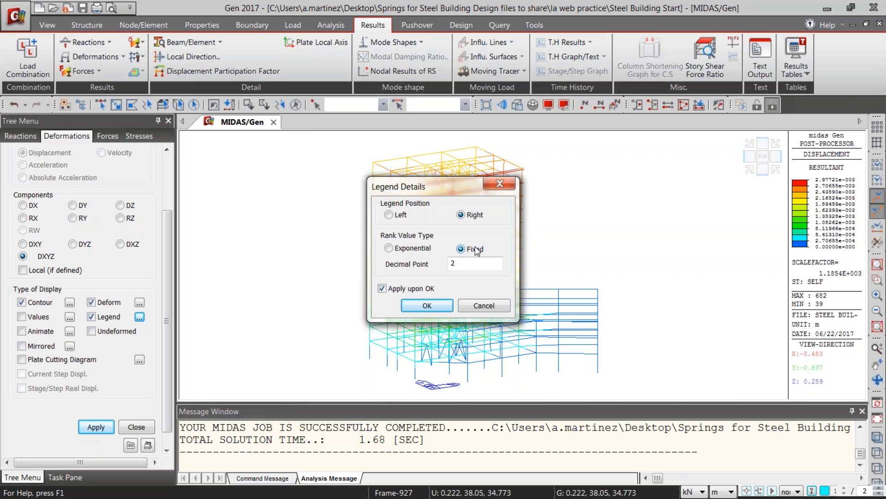
{"action": "double_click", "coordinate": [458, 263]}
{"action": "left_click", "coordinate": [427, 306]}
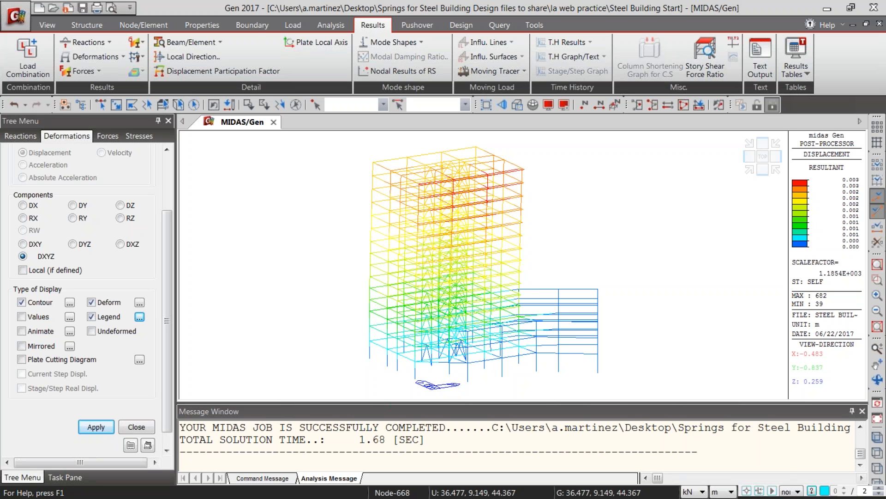
{"action": "left_click", "coordinate": [730, 491]}
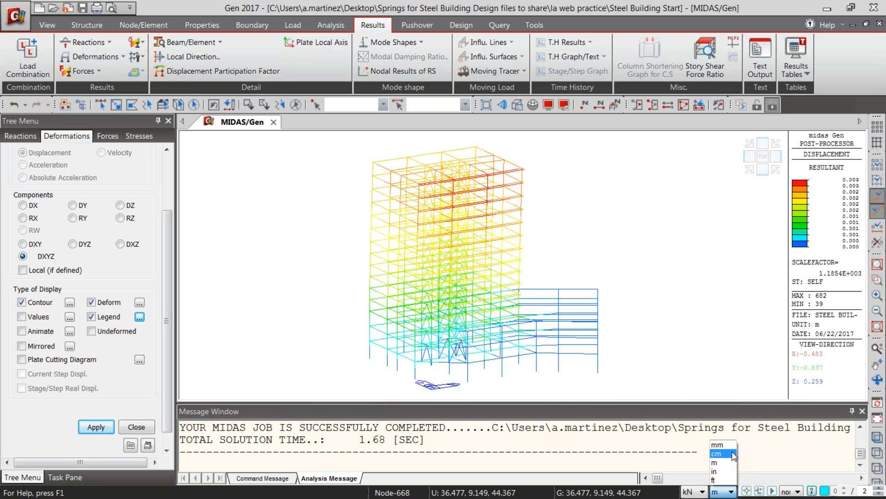
{"action": "left_click", "coordinate": [719, 444]}
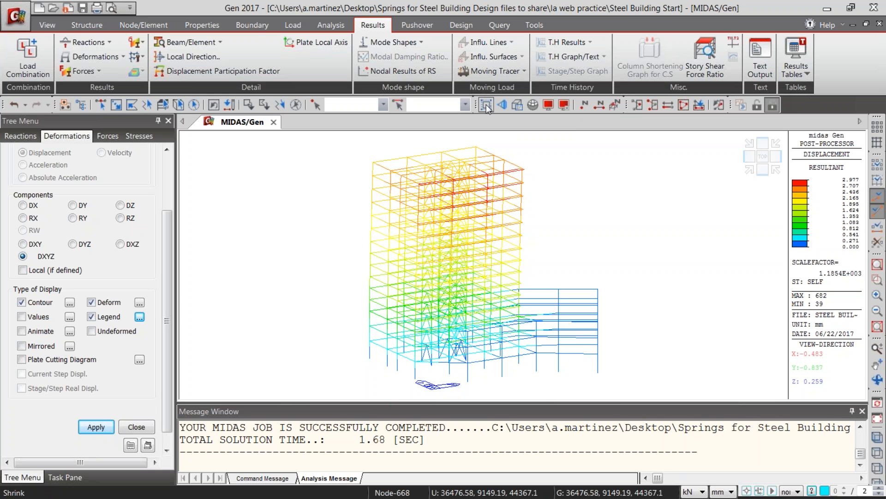
Step: Display the contoured members with Hidden Surface and Shrink, and set the length unit to inches
{"action": "left_click", "coordinate": [522, 108]}
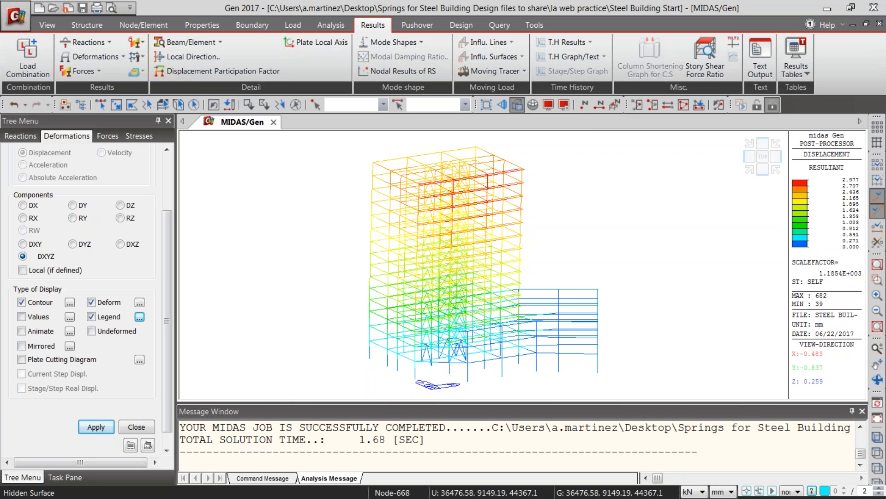
{"action": "left_click", "coordinate": [487, 104]}
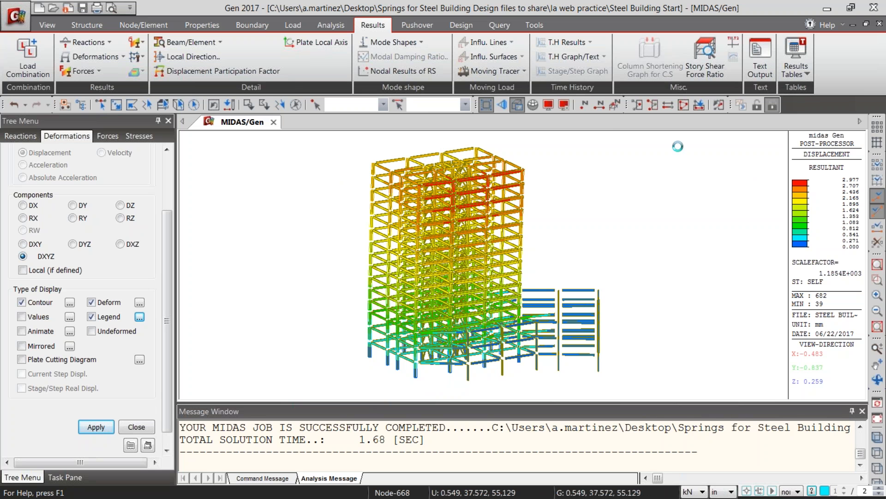
Step: Show the node numbers, examine them along the building's base and lower wing, and hide them again
{"action": "left_click", "coordinate": [584, 105]}
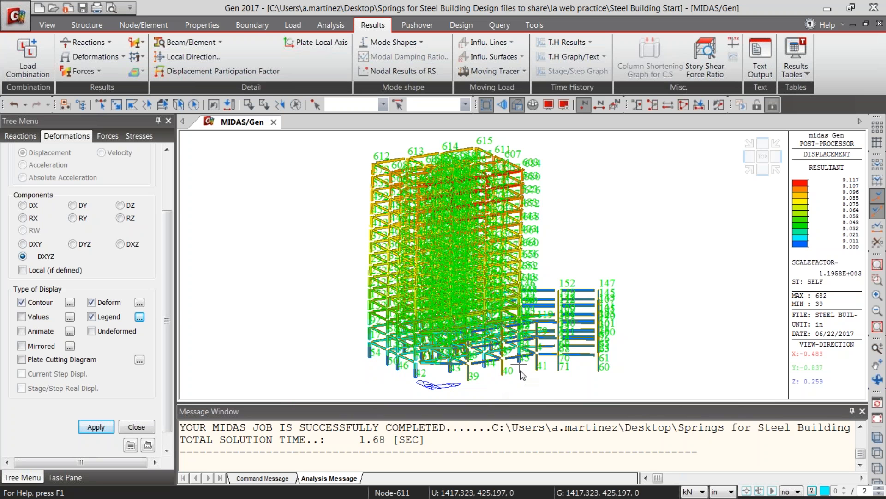
{"action": "mouse_move", "coordinate": [525, 366]}
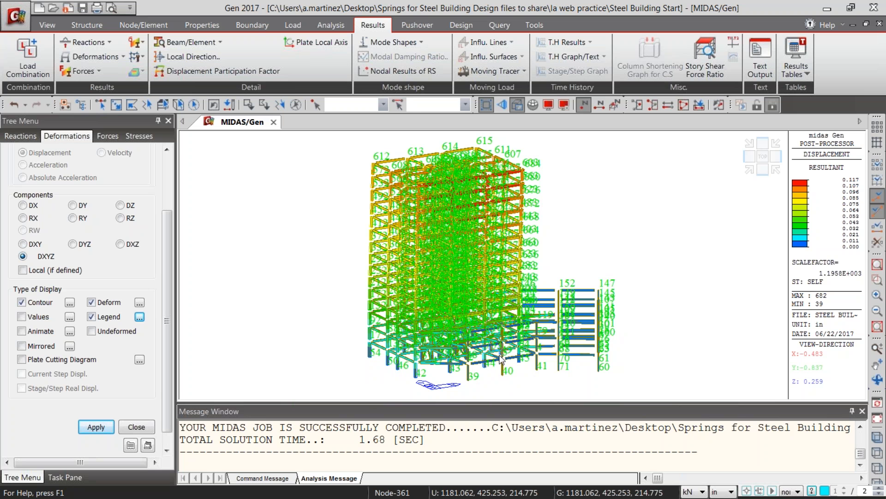
{"action": "middle_click_drag", "start_coordinate": [495, 358], "coordinate": [489, 350], "text": "ctrl"}
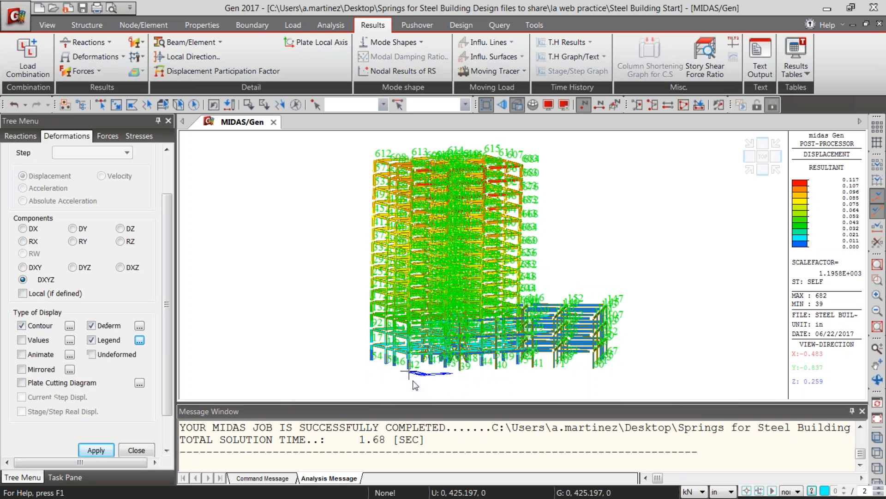
{"action": "scroll", "coordinate": [437, 349], "scroll_direction": "down", "scroll_amount": 1}
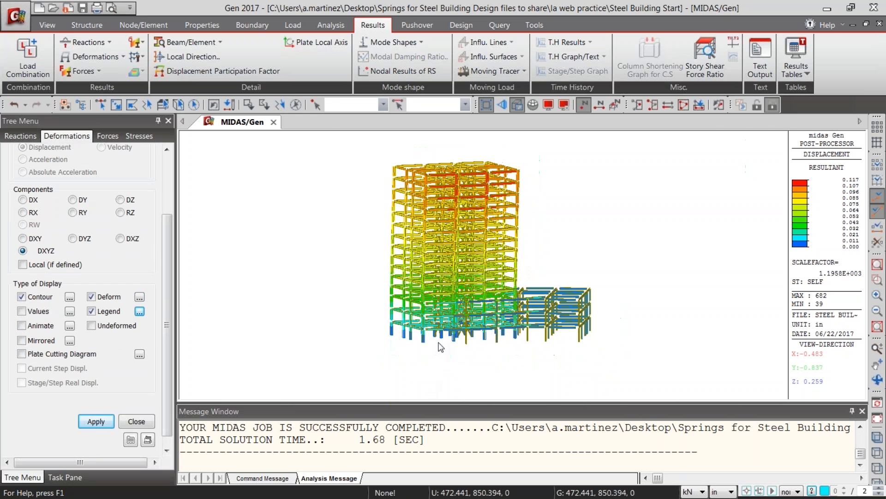
{"action": "scroll", "coordinate": [441, 341], "scroll_direction": "up", "scroll_amount": 5}
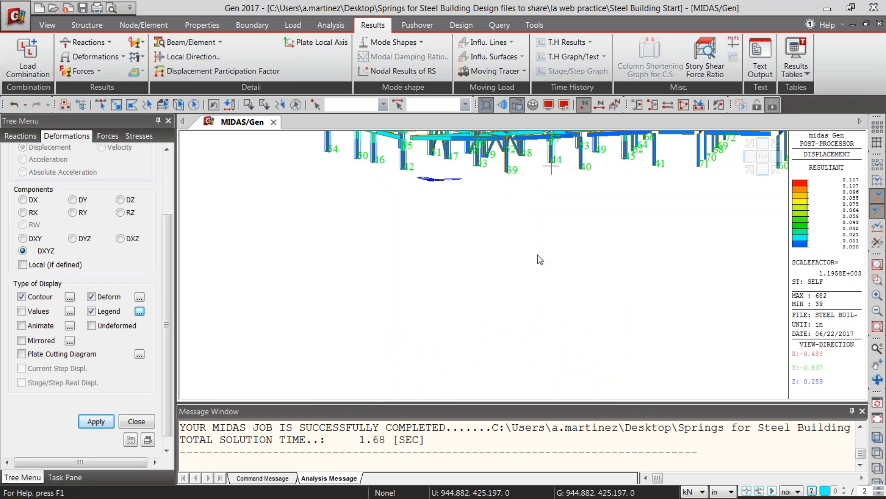
{"action": "scroll", "coordinate": [536, 257], "scroll_direction": "up", "scroll_amount": 2}
{"action": "scroll", "coordinate": [535, 252], "scroll_direction": "down", "scroll_amount": 2}
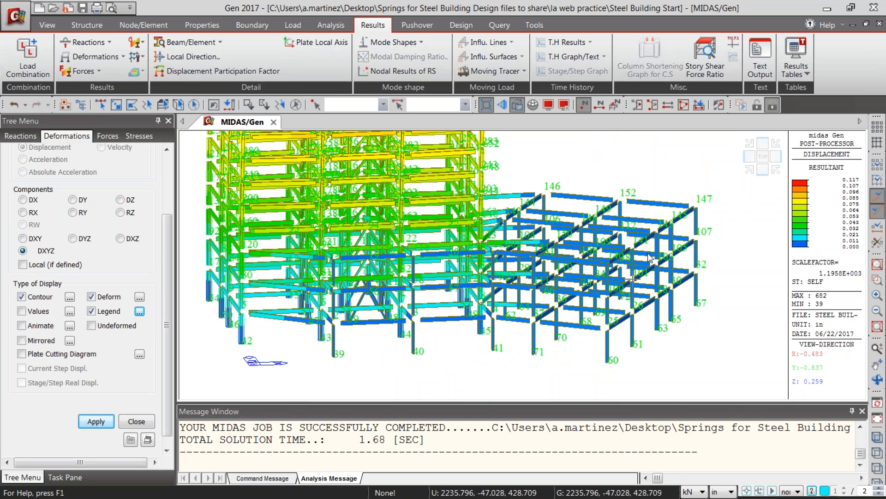
{"action": "left_click", "coordinate": [584, 105]}
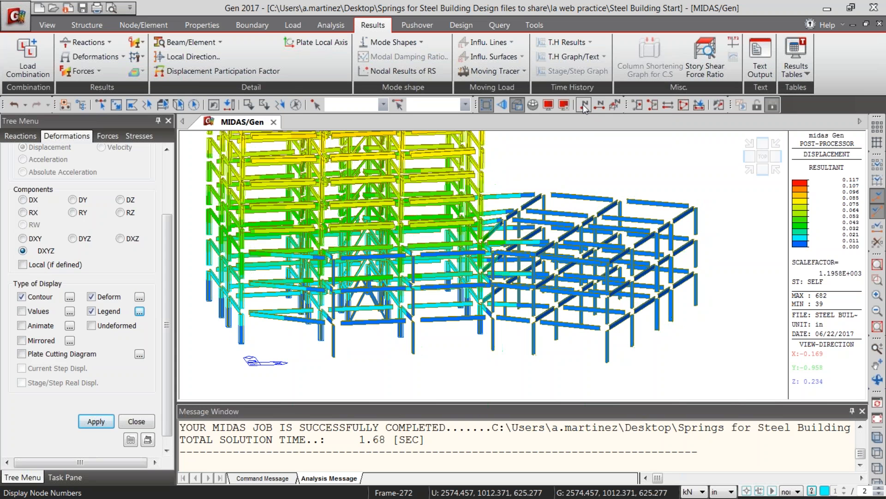
Step: Turn off the Shrink display of the members and restore the isometric view of the whole building
{"action": "left_click", "coordinate": [487, 107]}
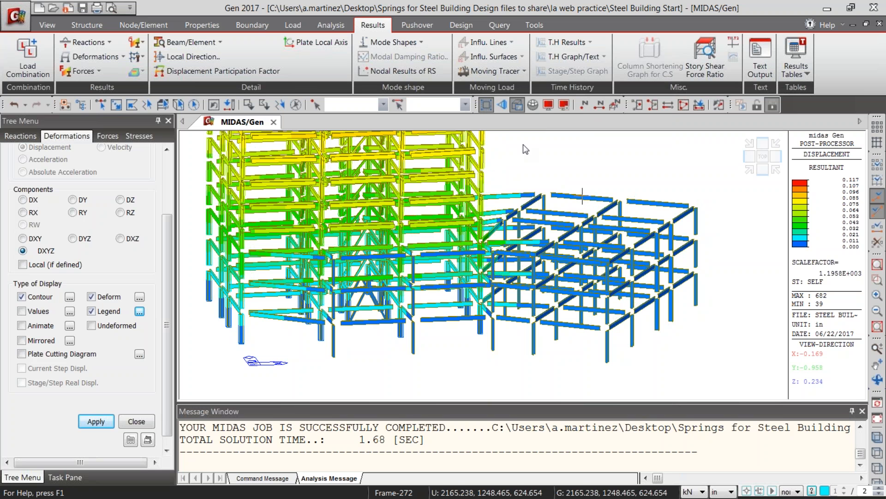
{"action": "left_click", "coordinate": [484, 104]}
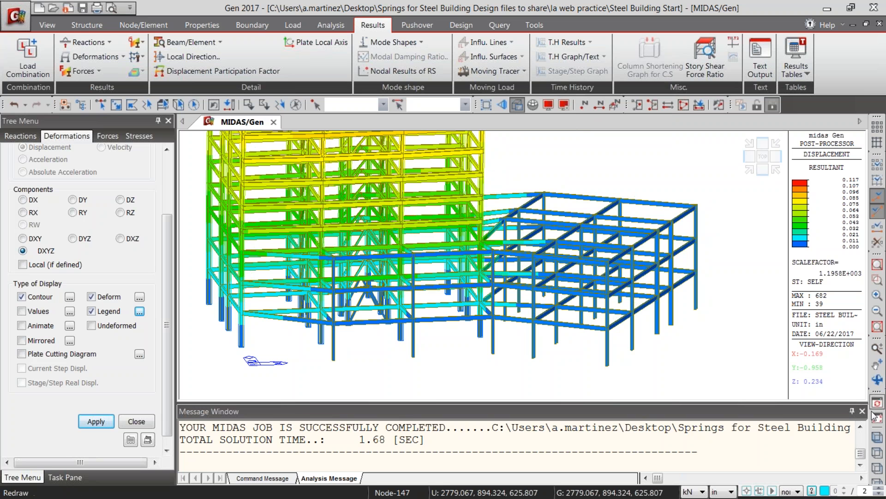
{"action": "left_click", "coordinate": [877, 437]}
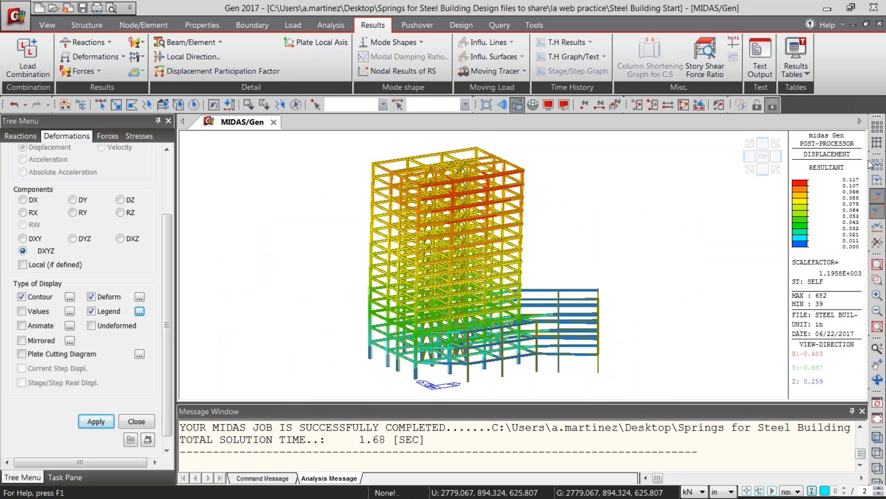
Step: Reapply the DXYZ displacement contour with the deformed shape for the ST: Self load case
{"action": "left_click", "coordinate": [90, 296]}
{"action": "left_click", "coordinate": [95, 421]}
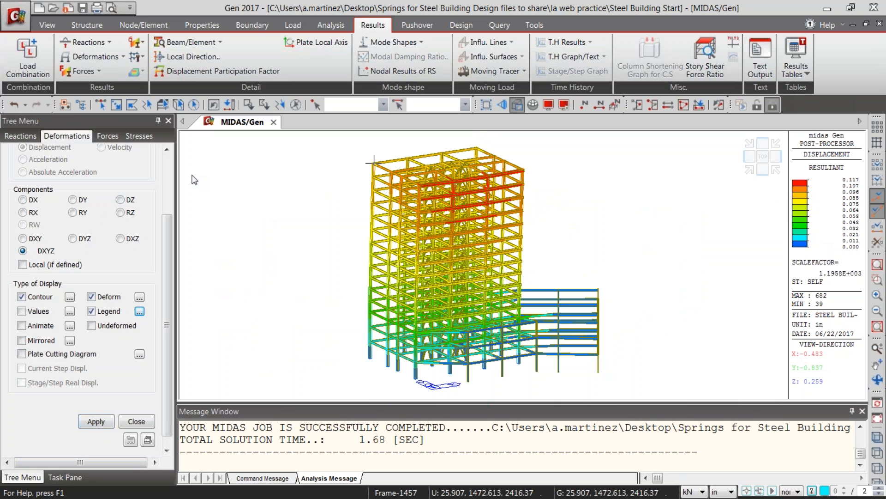
{"action": "left_click_drag", "start_coordinate": [167, 253], "coordinate": [161, 193]}
{"action": "left_click", "coordinate": [32, 190]}
{"action": "left_click", "coordinate": [630, 172]}
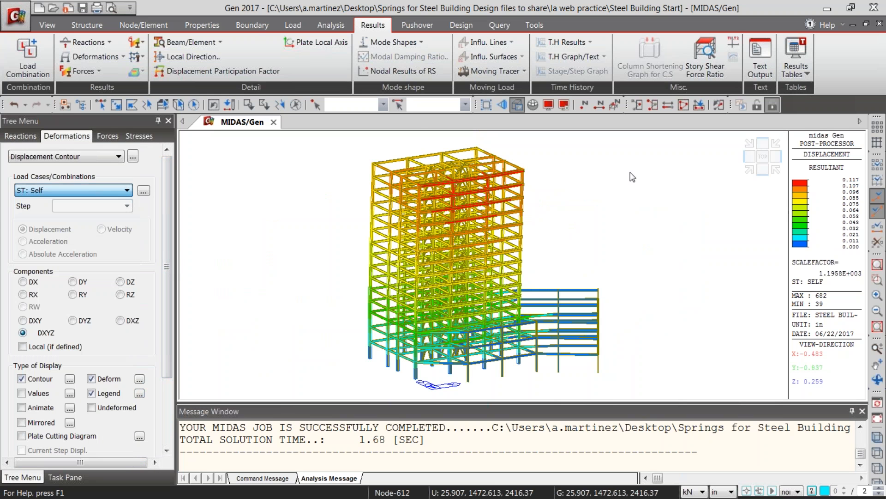
Step: Display the Fx beam diagrams of the building with Solid Fill for the ST: Self load case
{"action": "left_click", "coordinate": [88, 71]}
{"action": "left_click", "coordinate": [97, 116]}
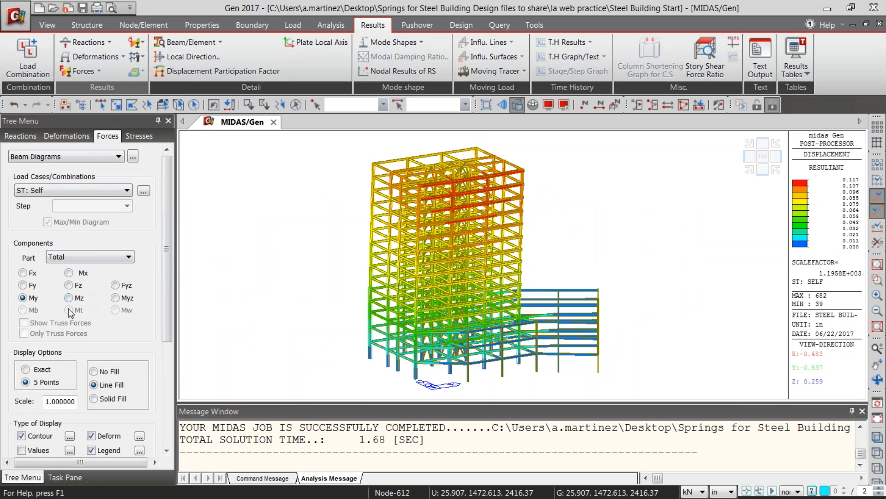
{"action": "left_click", "coordinate": [30, 273]}
{"action": "left_click", "coordinate": [96, 399]}
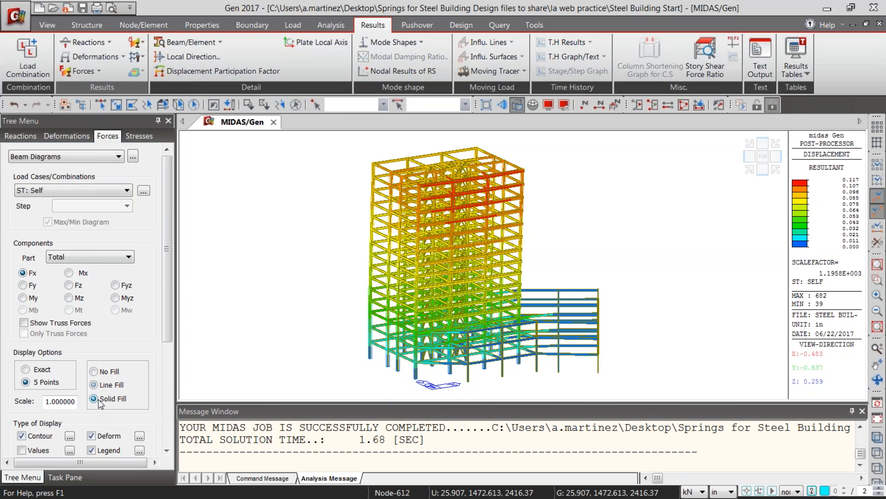
{"action": "left_click_drag", "start_coordinate": [171, 328], "coordinate": [157, 428]}
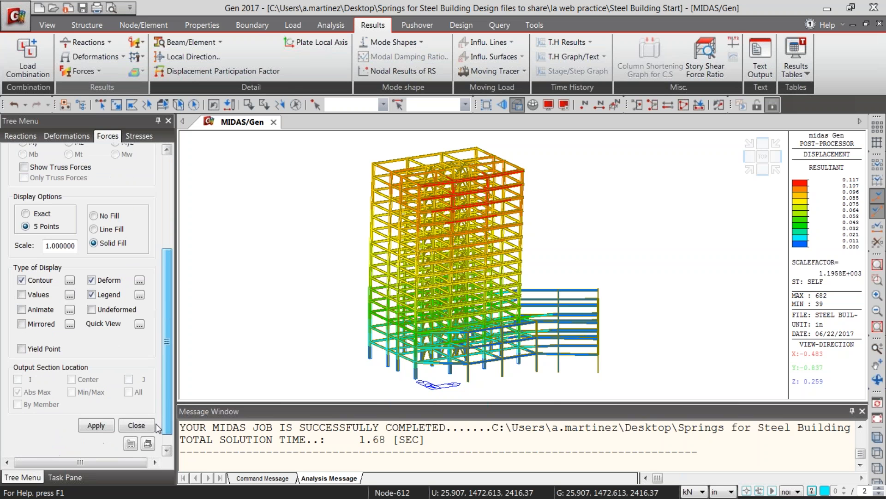
{"action": "left_click", "coordinate": [91, 416]}
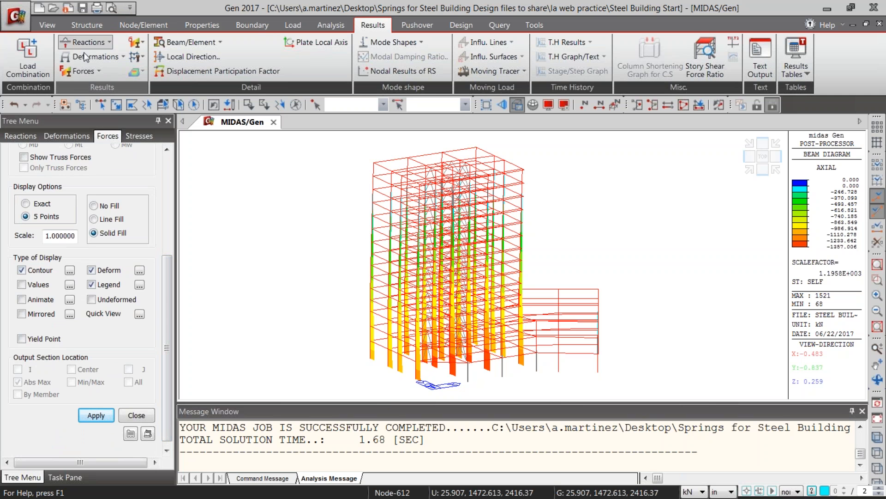
Step: Switch the beam diagrams to the My bending moment component and display them on the building
{"action": "left_click_drag", "start_coordinate": [163, 284], "coordinate": [166, 190]}
{"action": "left_click", "coordinate": [23, 292]}
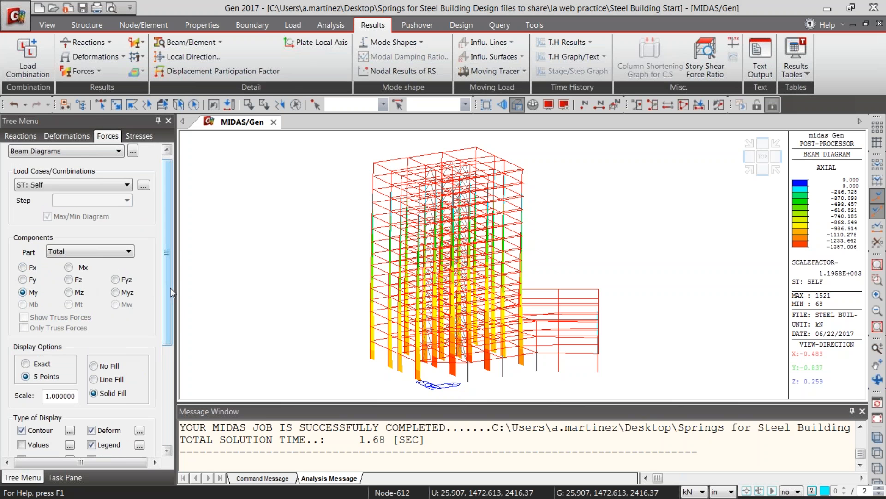
{"action": "left_click_drag", "start_coordinate": [171, 297], "coordinate": [152, 398]}
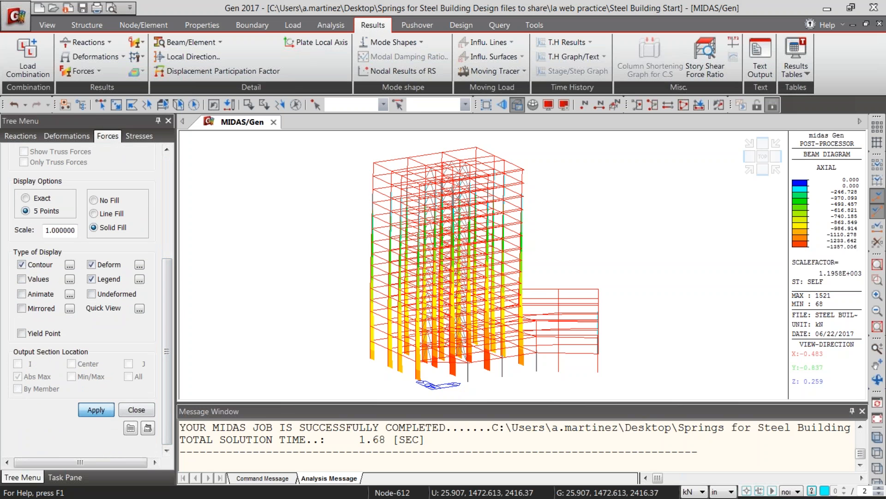
{"action": "left_click", "coordinate": [96, 409]}
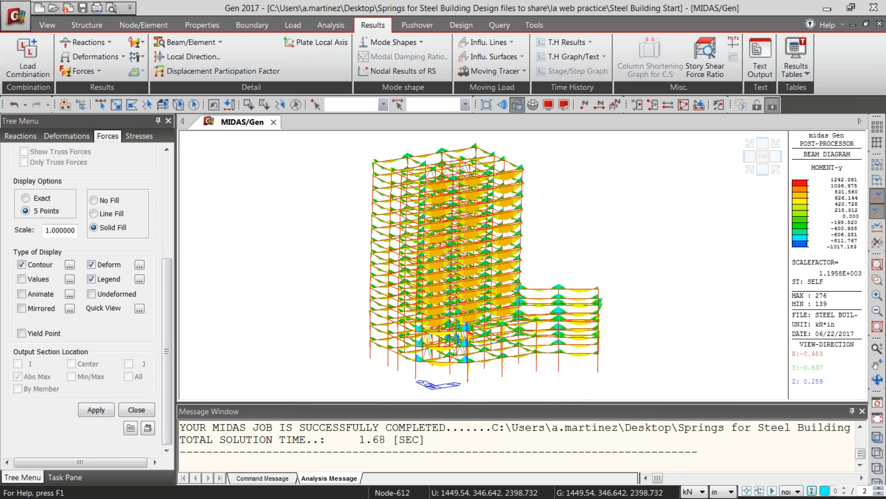
{"action": "left_click_drag", "start_coordinate": [168, 276], "coordinate": [184, 176]}
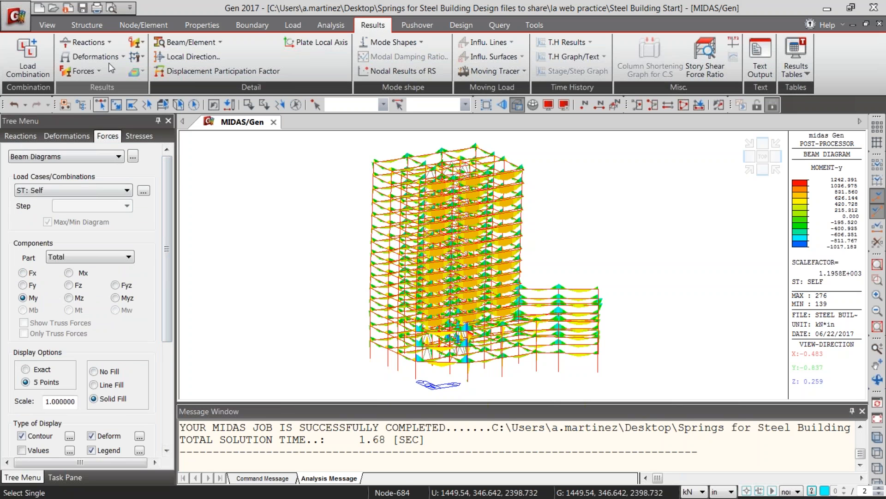
Step: Display the FZ reaction forces for the ST: Self load case and set the length unit to m
{"action": "left_click", "coordinate": [110, 41]}
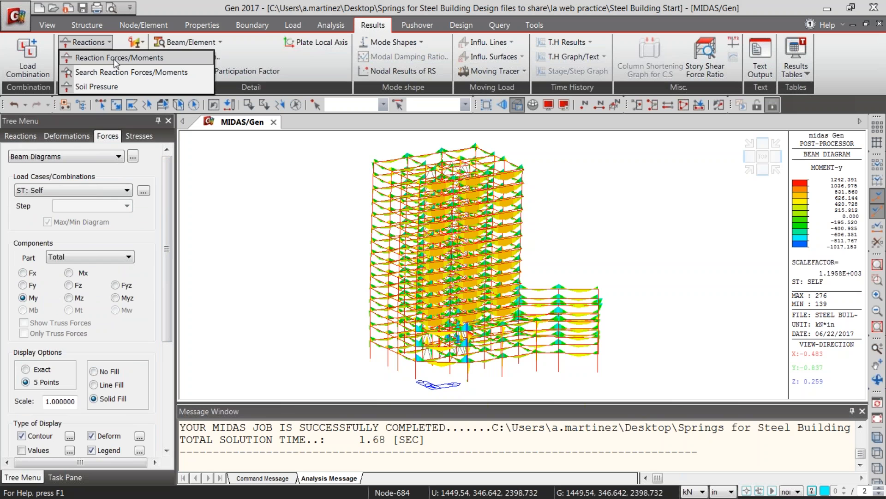
{"action": "left_click", "coordinate": [114, 57]}
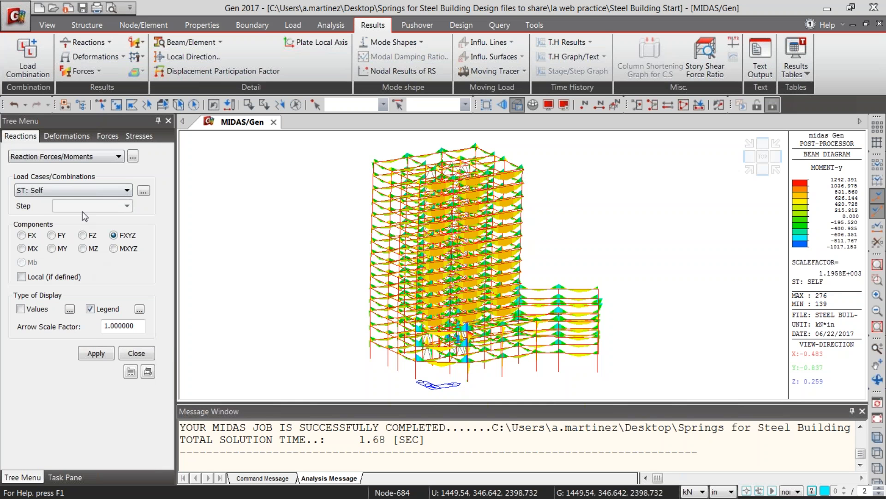
{"action": "left_click", "coordinate": [82, 235]}
{"action": "left_click", "coordinate": [96, 353]}
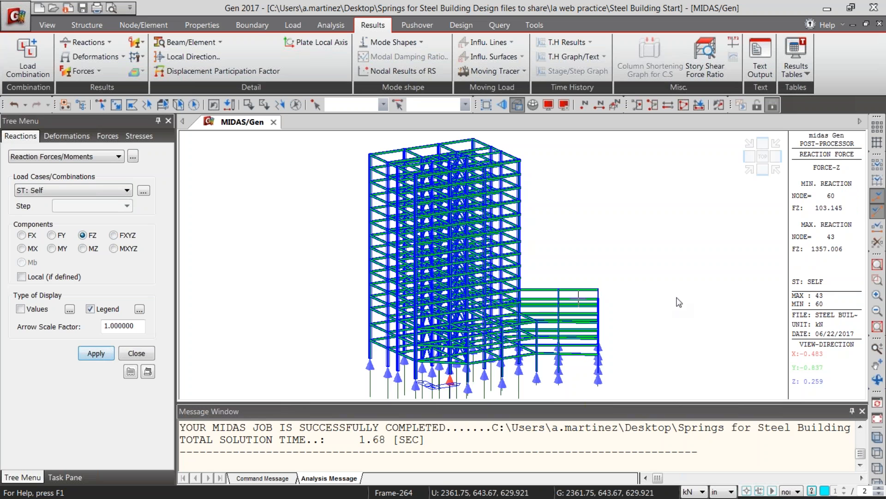
{"action": "left_click", "coordinate": [731, 491]}
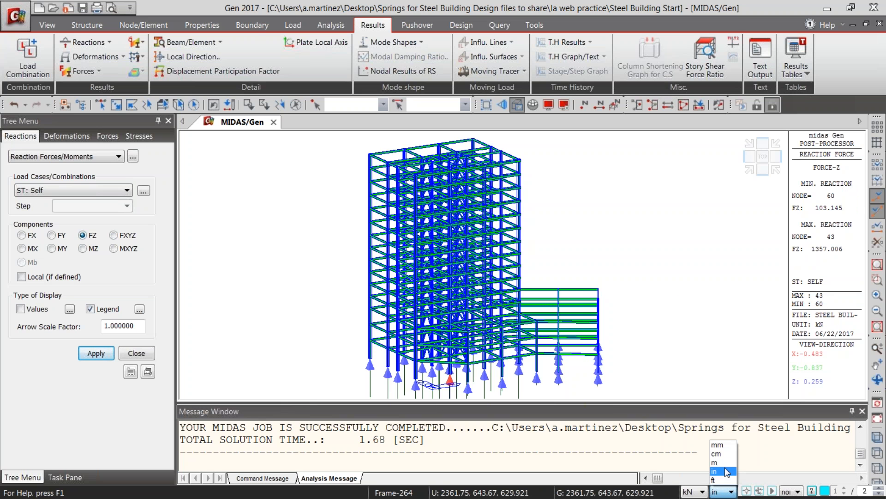
{"action": "left_click", "coordinate": [719, 462]}
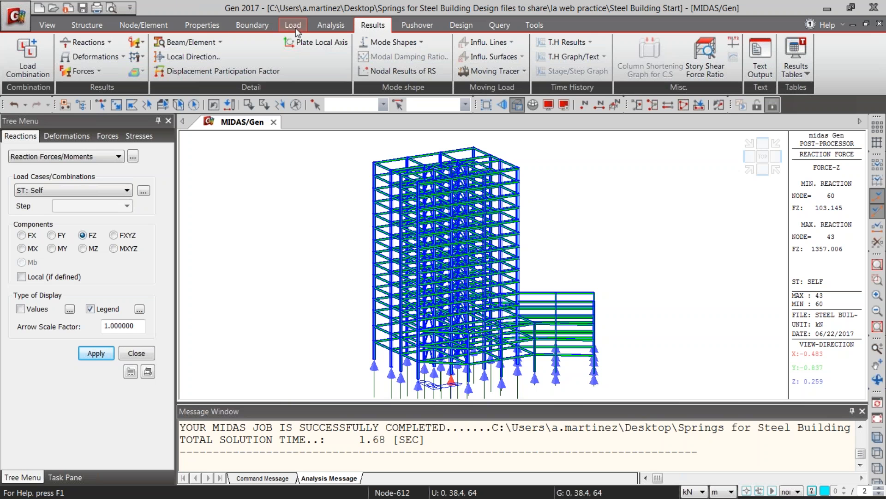
Step: Return the model to preprocessing mode so its boundary conditions can be edited
{"action": "left_click", "coordinate": [258, 24]}
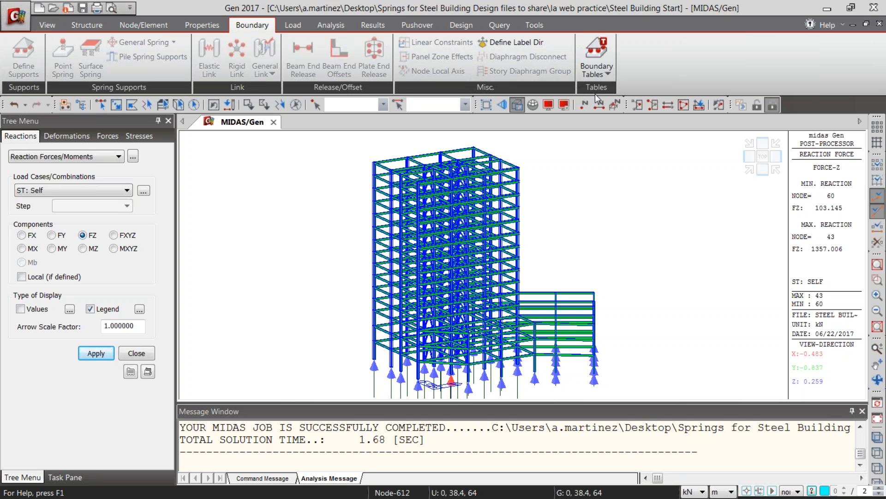
{"action": "left_click", "coordinate": [759, 106]}
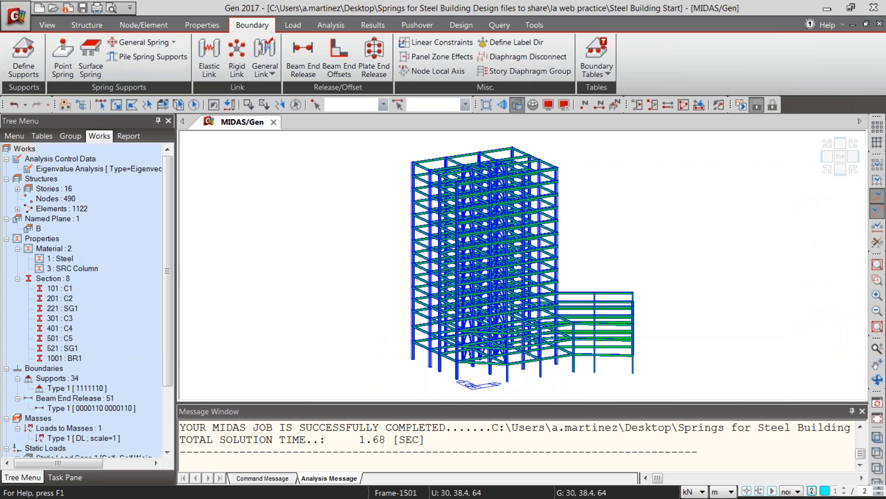
{"action": "left_click", "coordinate": [16, 17]}
{"action": "mouse_move", "coordinate": [96, 154]}
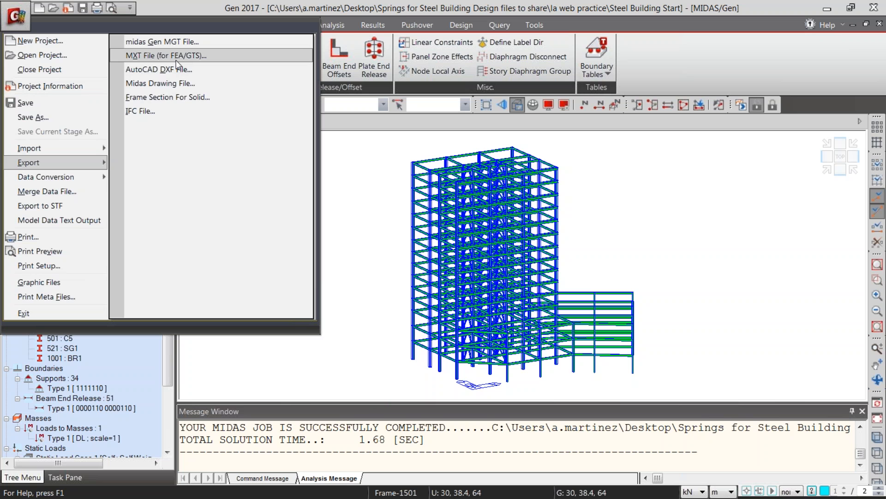
{"action": "left_click", "coordinate": [375, 173]}
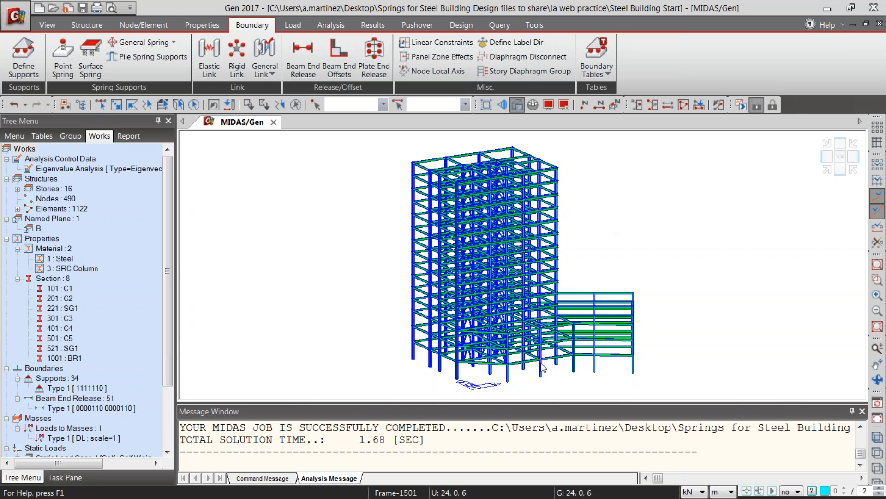
Step: Start a linear Point Spring Support and fix its SDx, SDy, SRy and SRz directions along with SRx
{"action": "mouse_move", "coordinate": [541, 361]}
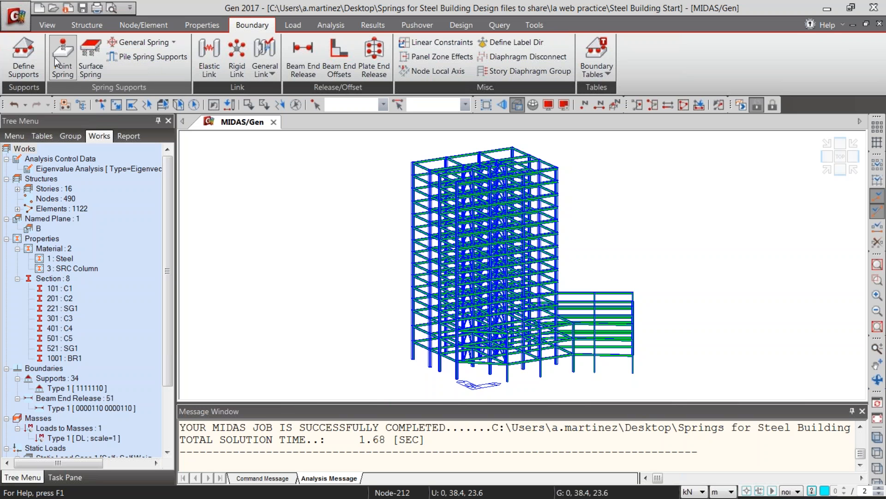
{"action": "left_click", "coordinate": [67, 73]}
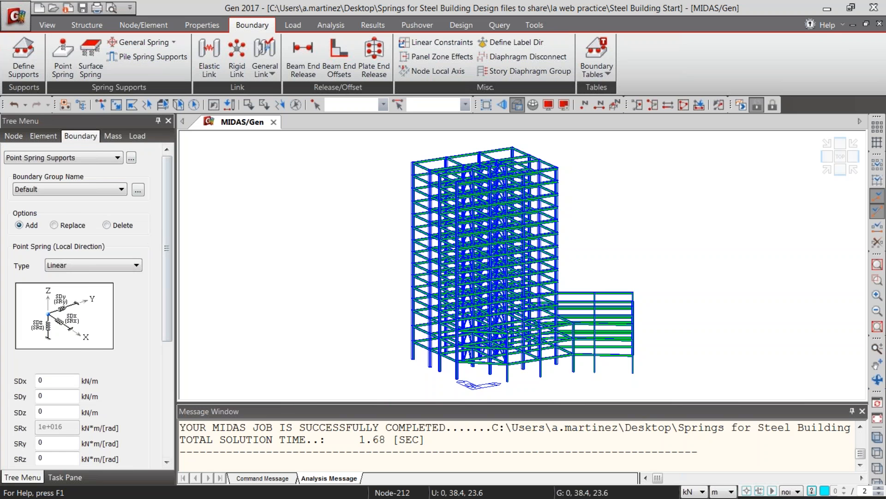
{"action": "scroll", "coordinate": [171, 199], "scroll_direction": "down", "scroll_amount": 5}
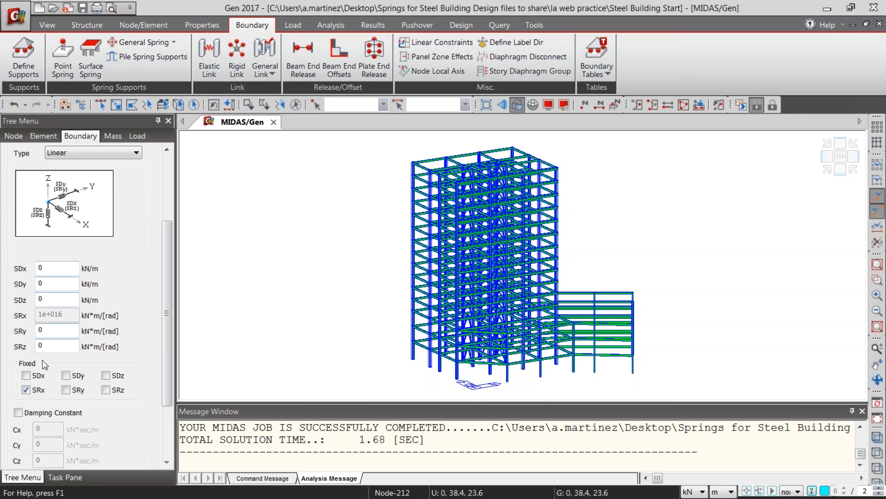
{"action": "left_click", "coordinate": [35, 377]}
{"action": "left_click", "coordinate": [67, 376]}
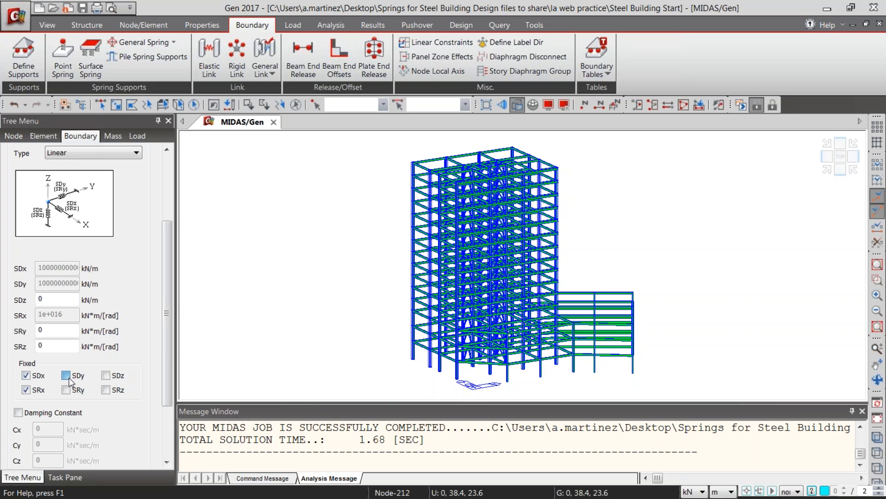
{"action": "left_click", "coordinate": [76, 391]}
{"action": "left_click", "coordinate": [107, 390]}
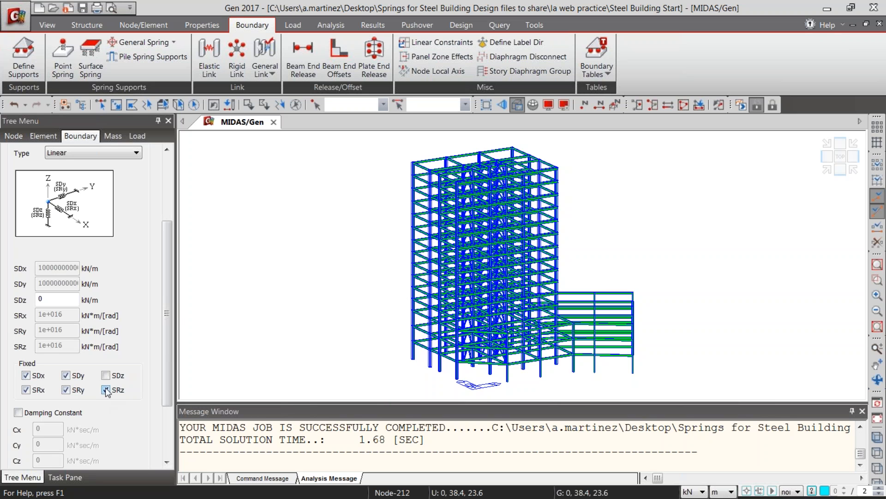
{"action": "left_click_drag", "start_coordinate": [168, 297], "coordinate": [153, 75]}
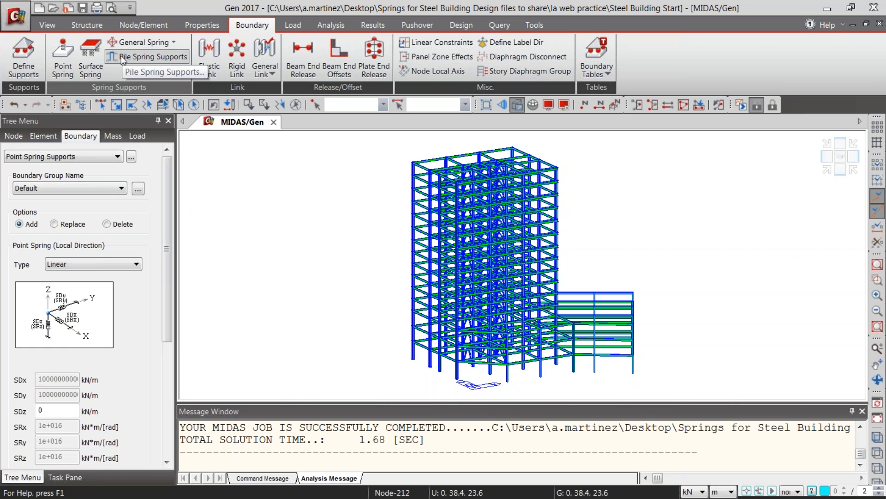
Step: Add the point spring supports to all column base nodes with an SDz stiffness of 15000 kN/m, accepting deletion of the analysis results
{"action": "left_click_drag", "start_coordinate": [165, 248], "coordinate": [163, 308]}
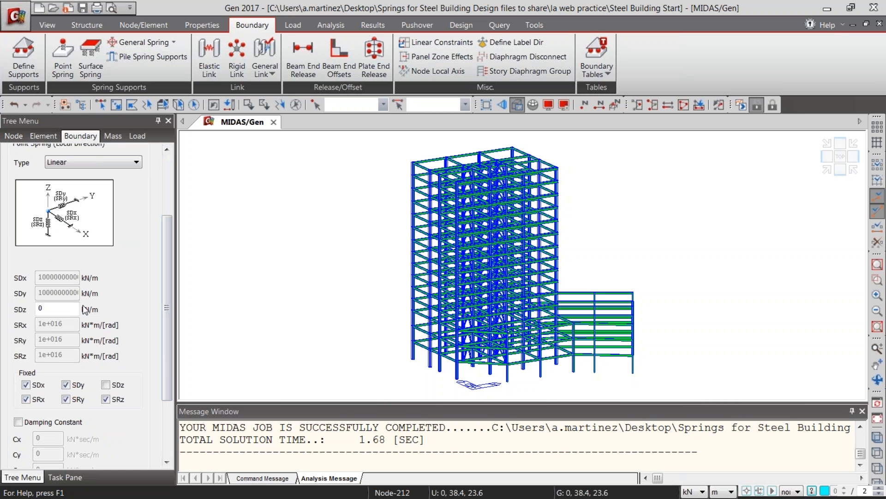
{"action": "double_click", "coordinate": [54, 310]}
{"action": "left_click", "coordinate": [61, 310]}
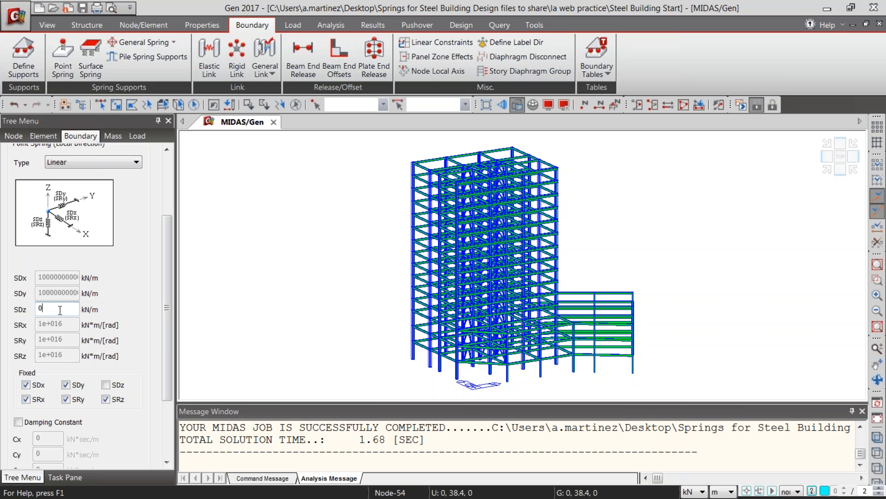
{"action": "left_click", "coordinate": [879, 482]}
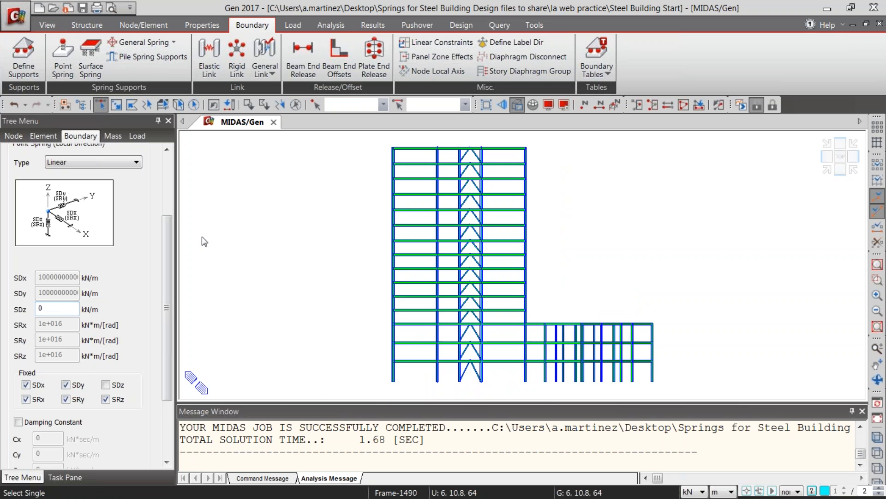
{"action": "left_click_drag", "start_coordinate": [376, 375], "coordinate": [828, 438]}
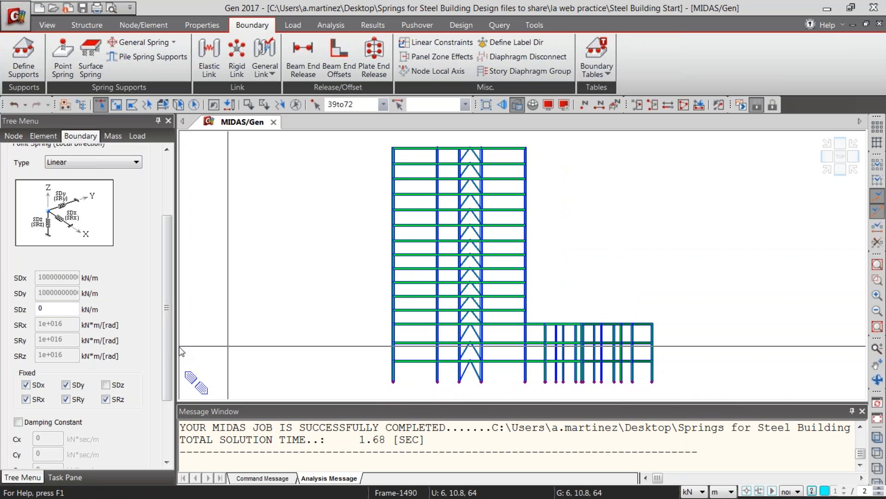
{"action": "scroll", "coordinate": [166, 362], "scroll_direction": "down", "scroll_amount": 1}
{"action": "double_click", "coordinate": [41, 300]}
{"action": "type", "text": "15000"}
{"action": "scroll", "coordinate": [166, 317], "scroll_direction": "down", "scroll_amount": 5}
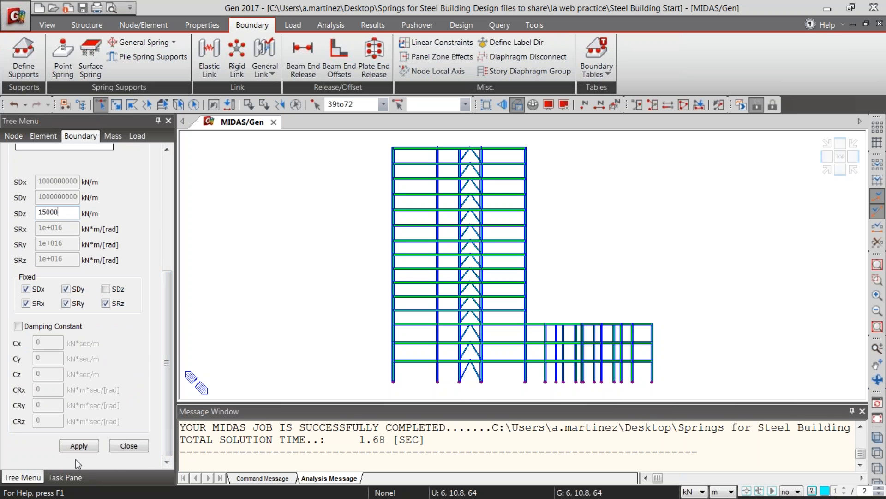
{"action": "left_click", "coordinate": [78, 446]}
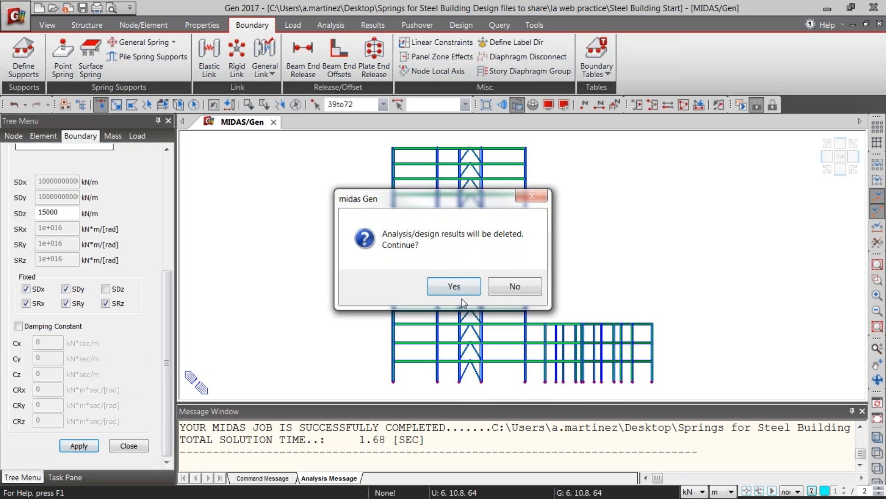
{"action": "left_click", "coordinate": [464, 287]}
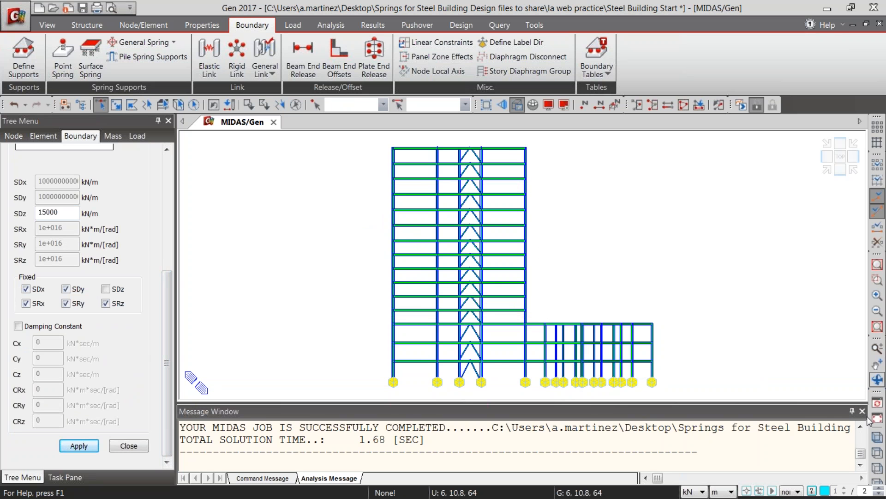
Step: Run the structural analysis with the newly added point spring supports
{"action": "left_click", "coordinate": [877, 437]}
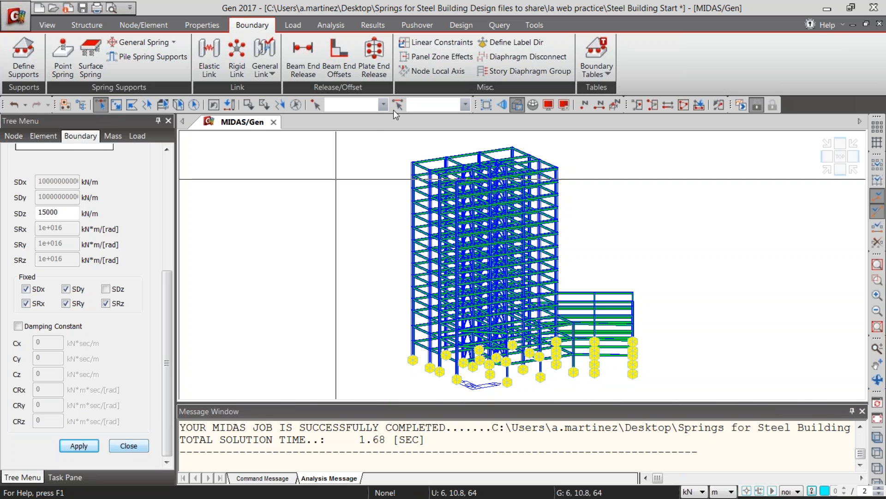
{"action": "left_click", "coordinate": [741, 104]}
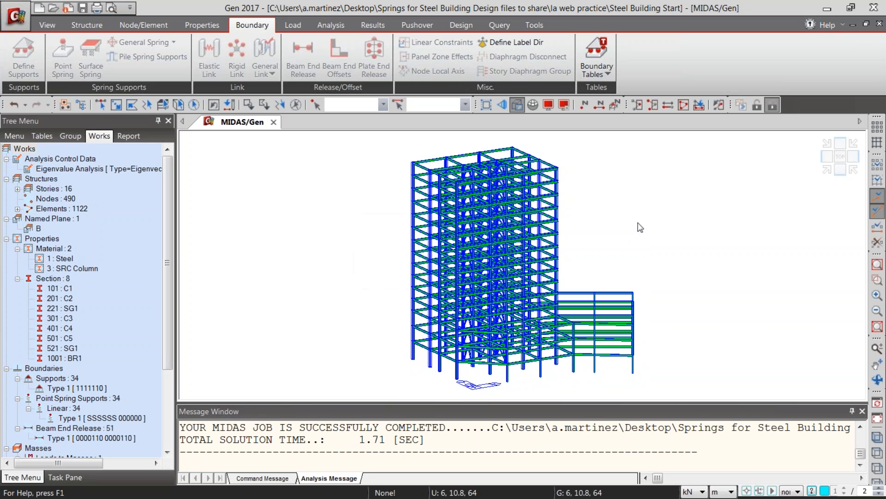
Step: Display the DXYZ displacement contour for ST: Self with deformed shape and legend, set the length unit to mm, and close the contour settings
{"action": "left_click", "coordinate": [377, 26]}
{"action": "left_click", "coordinate": [121, 55]}
{"action": "left_click", "coordinate": [125, 87]}
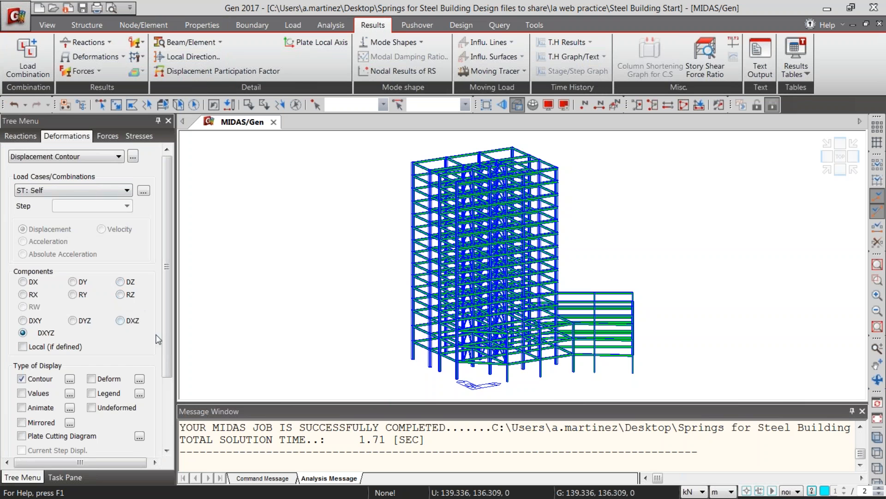
{"action": "scroll", "coordinate": [152, 360], "scroll_direction": "down", "scroll_amount": 3}
{"action": "left_click", "coordinate": [91, 314]}
{"action": "left_click", "coordinate": [91, 329]}
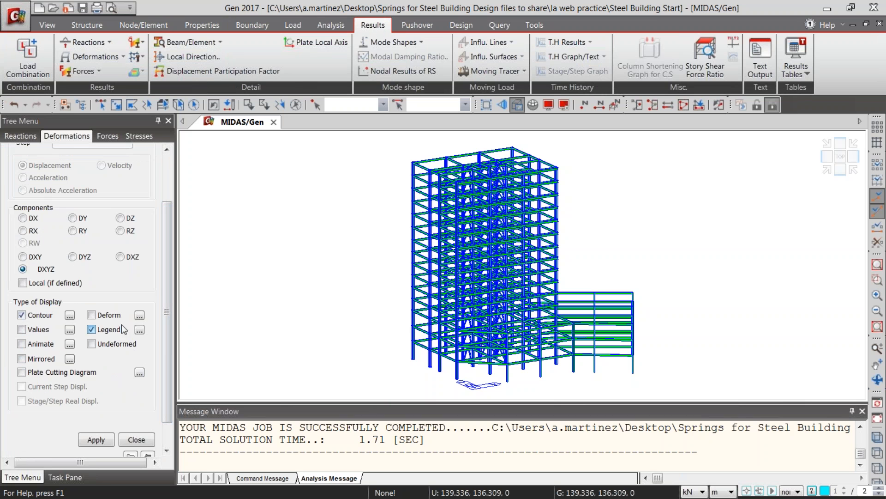
{"action": "left_click", "coordinate": [103, 438]}
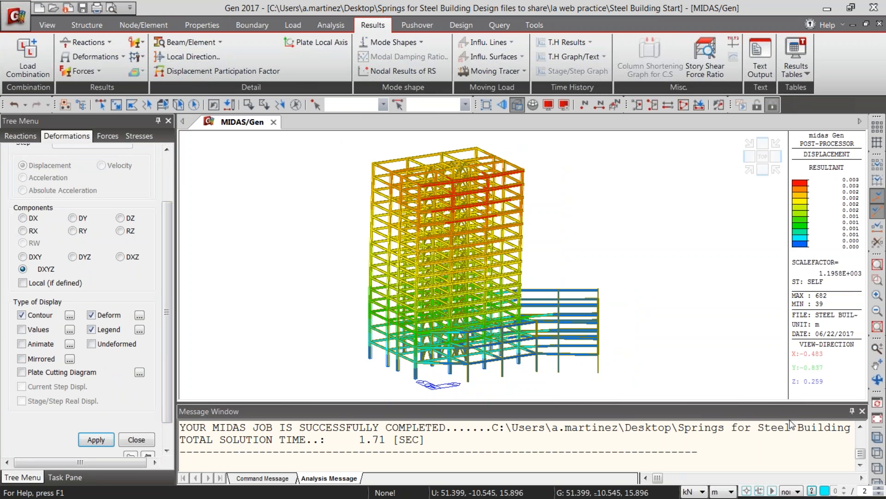
{"action": "left_click", "coordinate": [730, 491]}
{"action": "left_click", "coordinate": [720, 462]}
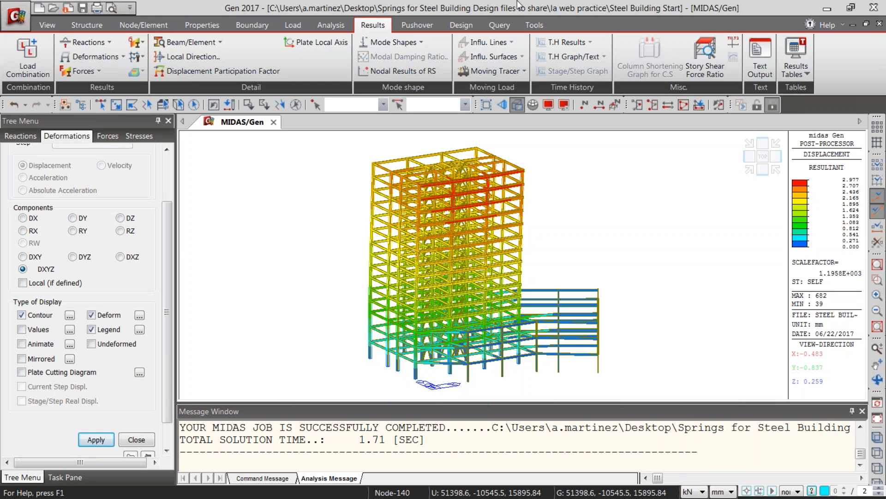
{"action": "left_click", "coordinate": [144, 440]}
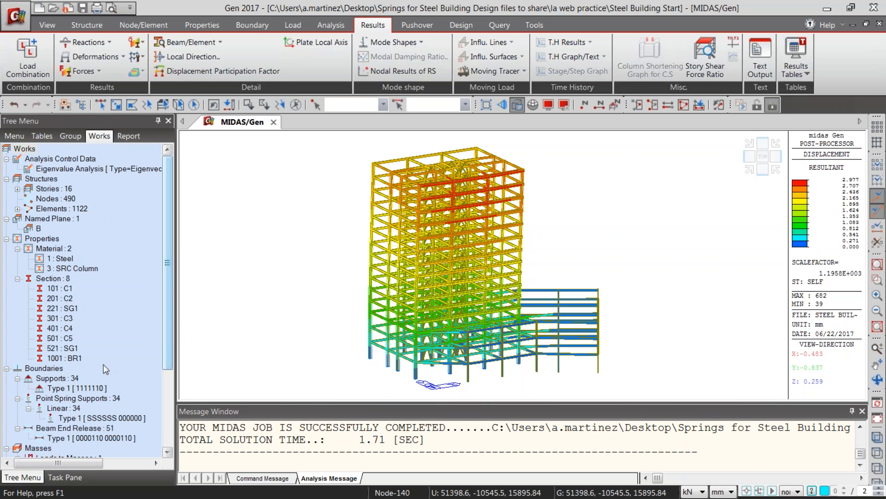
Step: Delete the Type 1 [1111110] fixed supports from the boundaries, keeping the point spring supports, and rerun the analysis
{"action": "left_click", "coordinate": [96, 386]}
{"action": "scroll", "coordinate": [95, 386], "scroll_direction": "down", "scroll_amount": 1}
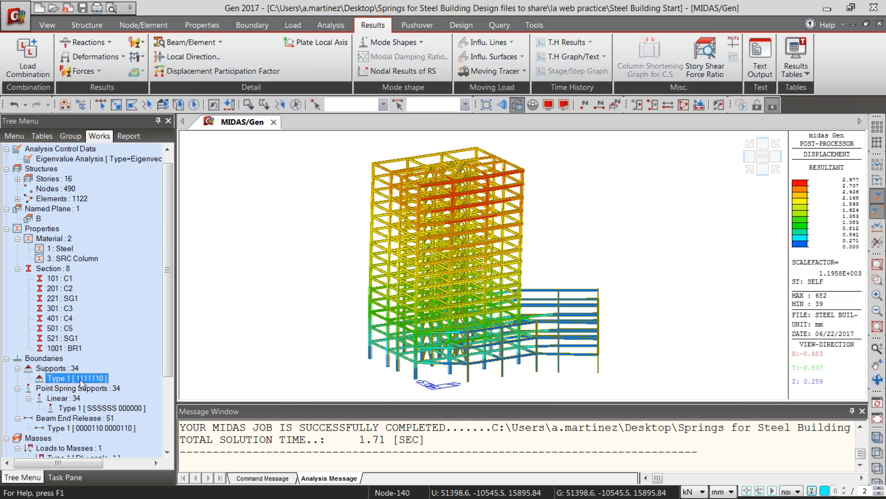
{"action": "right_click", "coordinate": [80, 379]}
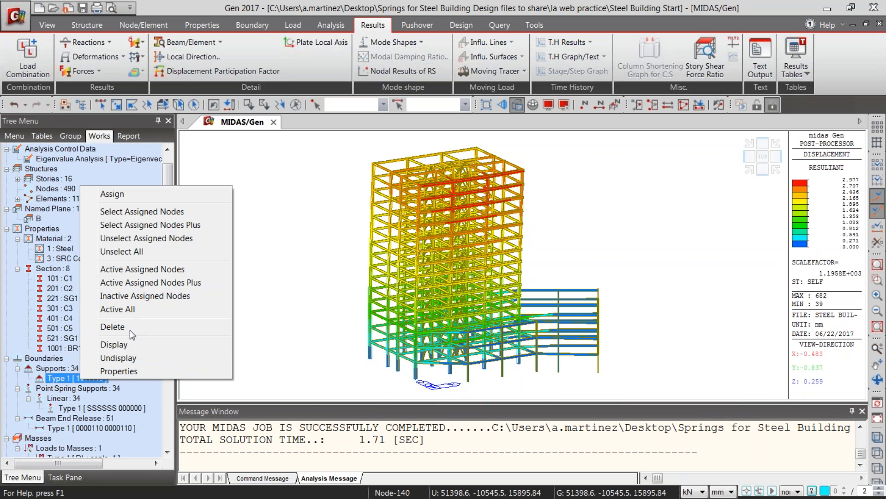
{"action": "left_click", "coordinate": [114, 329]}
{"action": "left_click", "coordinate": [453, 278]}
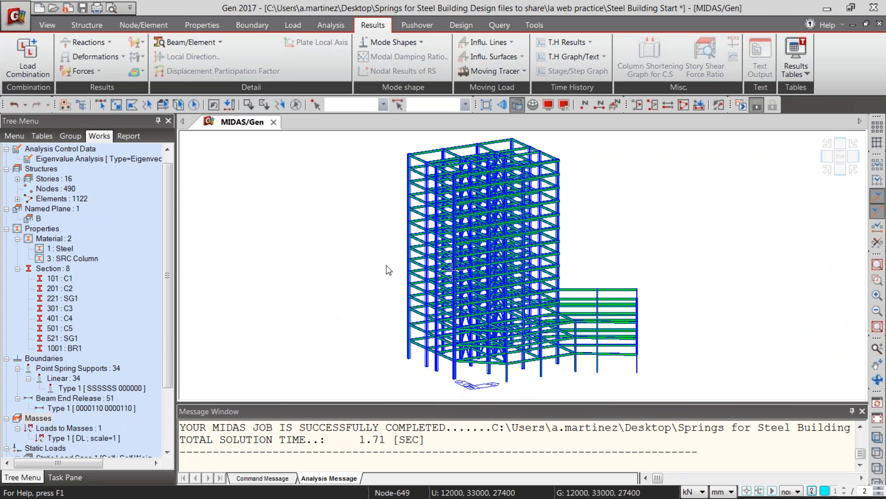
{"action": "left_click", "coordinate": [79, 387]}
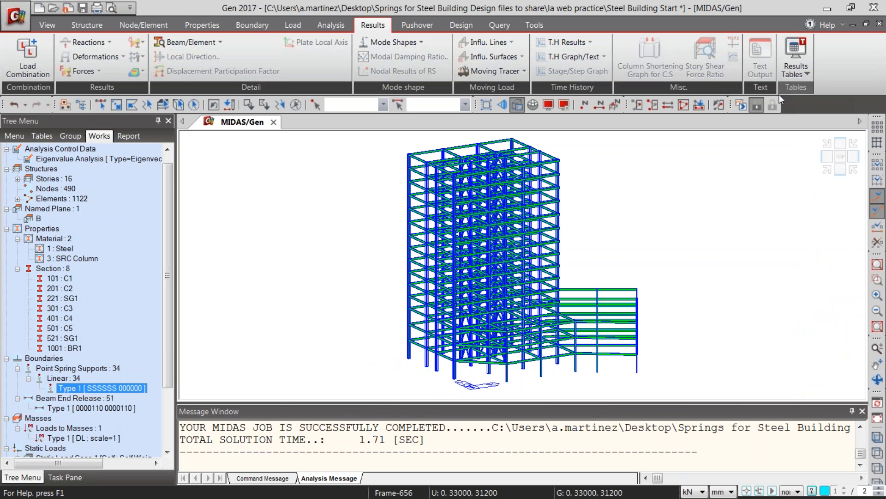
{"action": "left_click", "coordinate": [750, 107]}
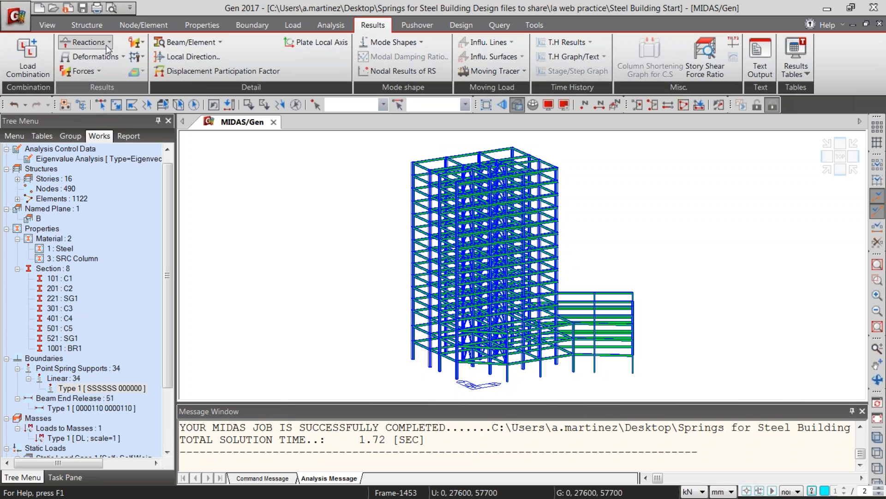
Step: Show the DXYZ displacement contour for ST: Self with deformed shape and legend on the spring-supported model, inspect it and close the settings
{"action": "left_click", "coordinate": [117, 56]}
{"action": "left_click", "coordinate": [134, 86]}
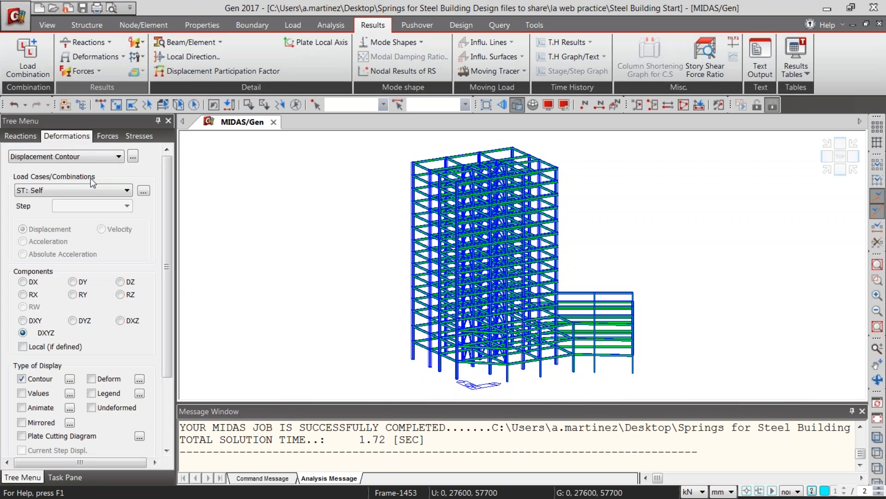
{"action": "left_click", "coordinate": [104, 393]}
{"action": "left_click", "coordinate": [102, 378]}
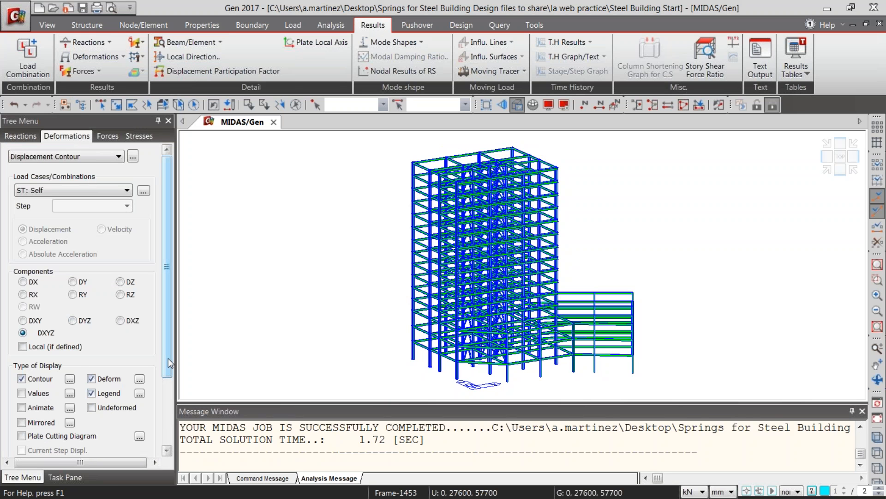
{"action": "scroll", "coordinate": [165, 343], "scroll_direction": "down", "scroll_amount": 3}
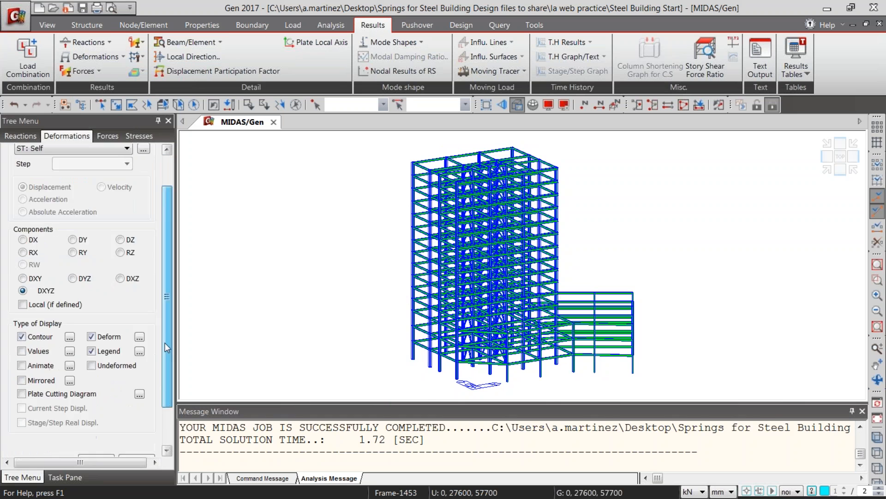
{"action": "left_click", "coordinate": [110, 410]}
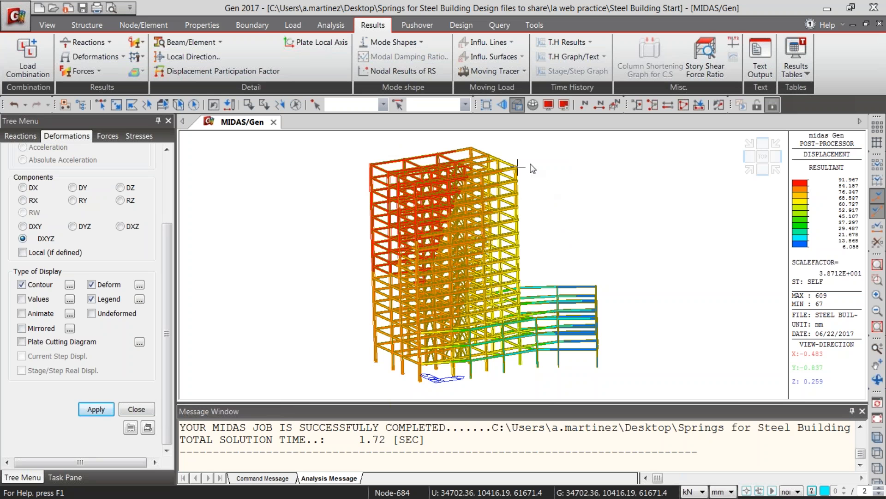
{"action": "mouse_move", "coordinate": [532, 167]}
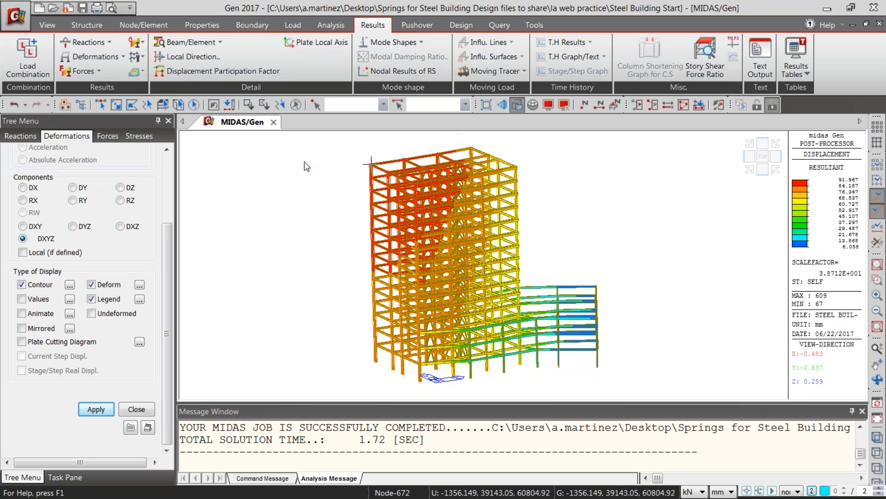
{"action": "left_click", "coordinate": [137, 409]}
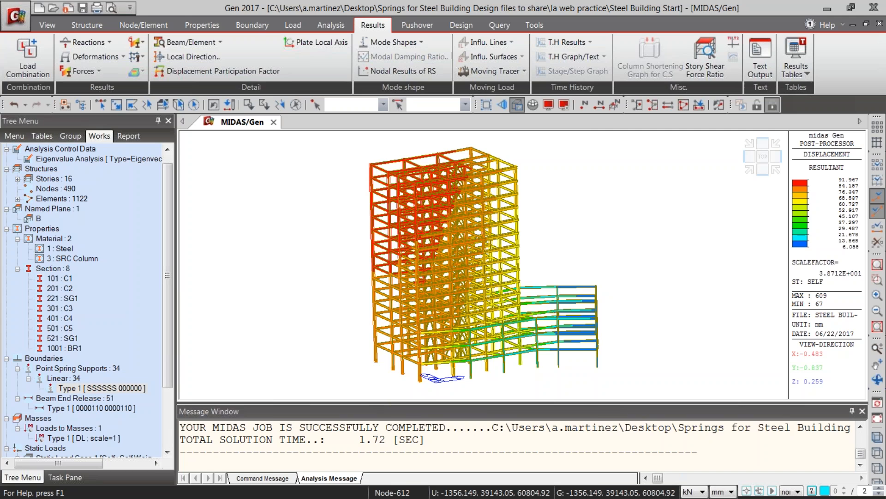
Step: Switch to the Gen-GTSNX soil spring tutorial presentation in PowerPoint
{"action": "key", "text": "alt+Tab"}
{"action": "left_click", "coordinate": [552, 98]}
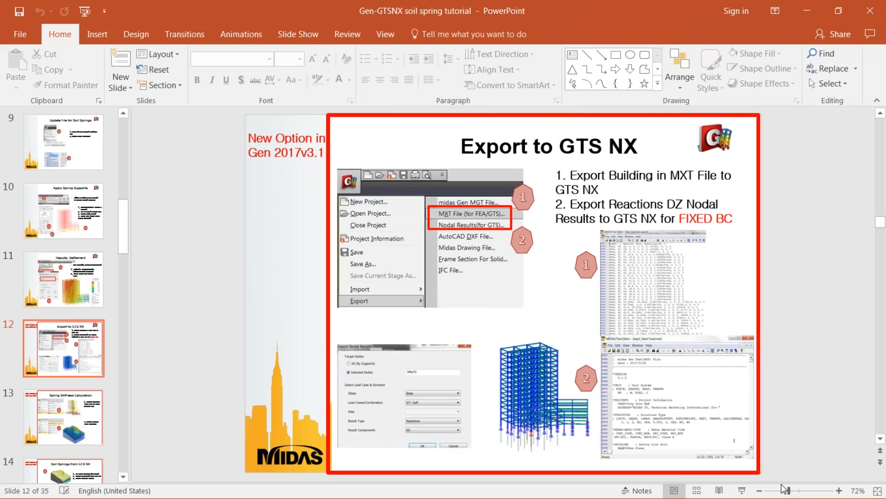
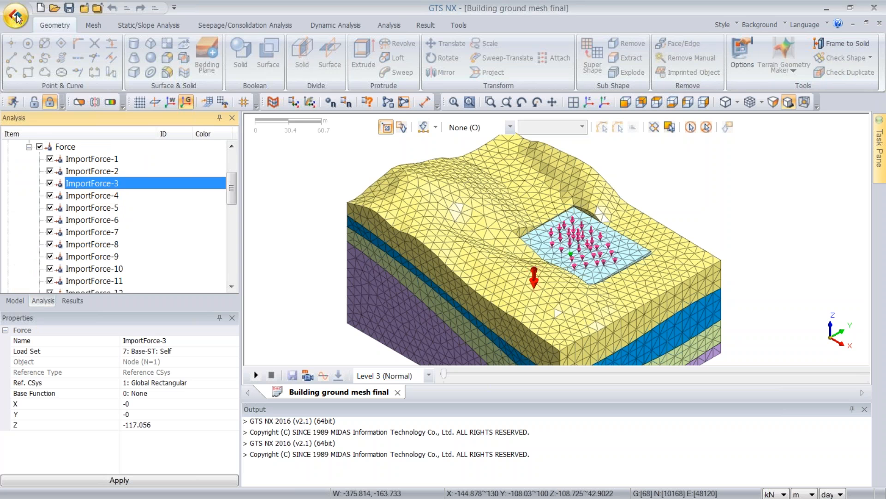
Step: Display the Total Translation contour of Construction Stage-3 on the ground mesh, inspect the loaded foundation area and minimize the program
{"action": "left_click", "coordinate": [226, 6]}
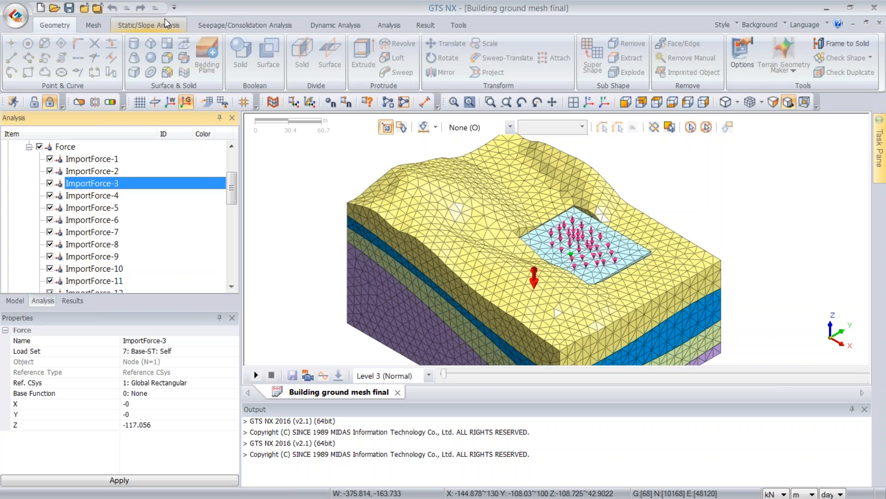
{"action": "middle_click_drag", "start_coordinate": [591, 203], "coordinate": [595, 169]}
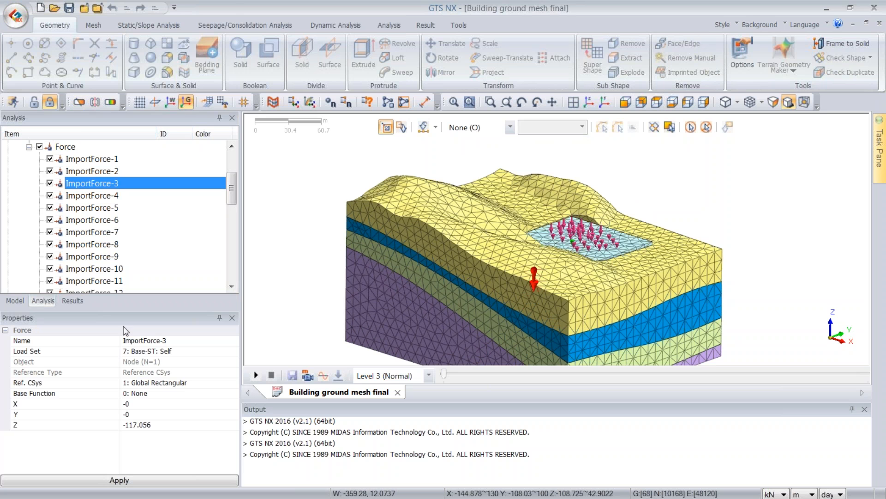
{"action": "left_click", "coordinate": [72, 301]}
{"action": "left_click", "coordinate": [35, 258]}
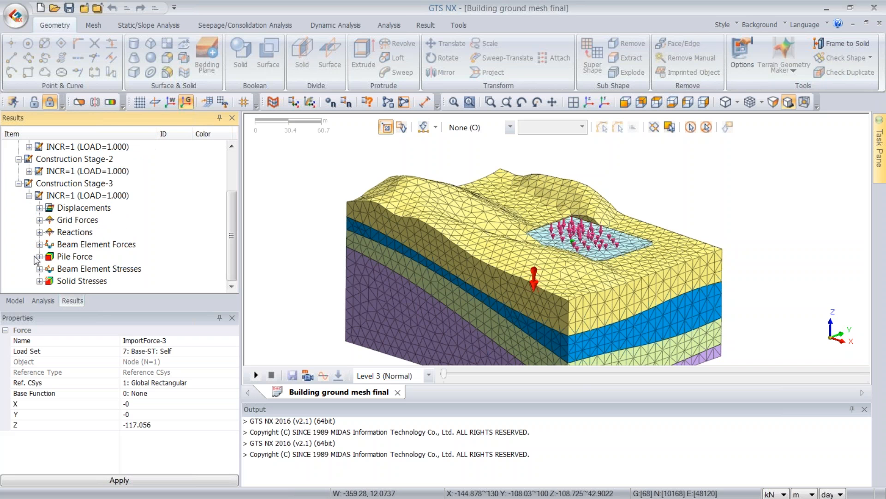
{"action": "left_click", "coordinate": [40, 208]}
{"action": "double_click", "coordinate": [93, 196]}
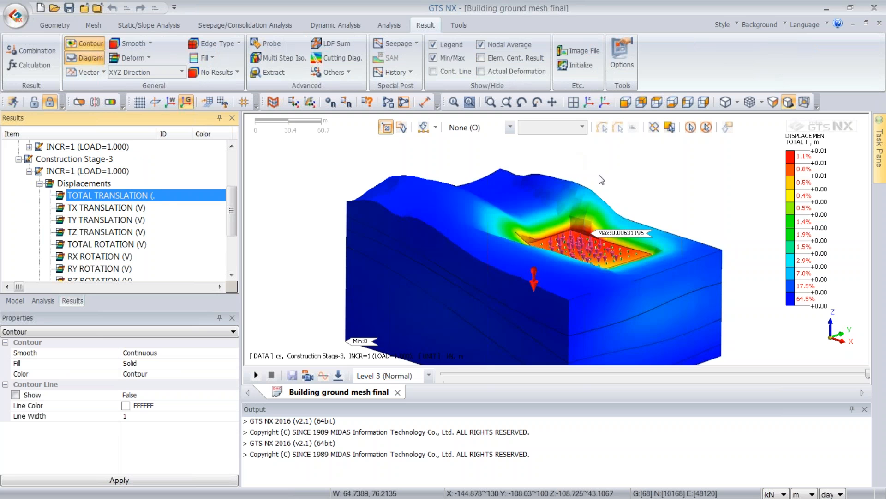
{"action": "mouse_move", "coordinate": [600, 175]}
{"action": "middle_mouse_down"}
{"action": "mouse_move", "coordinate": [567, 215]}
{"action": "mouse_move", "coordinate": [594, 190]}
{"action": "middle_mouse_up"}
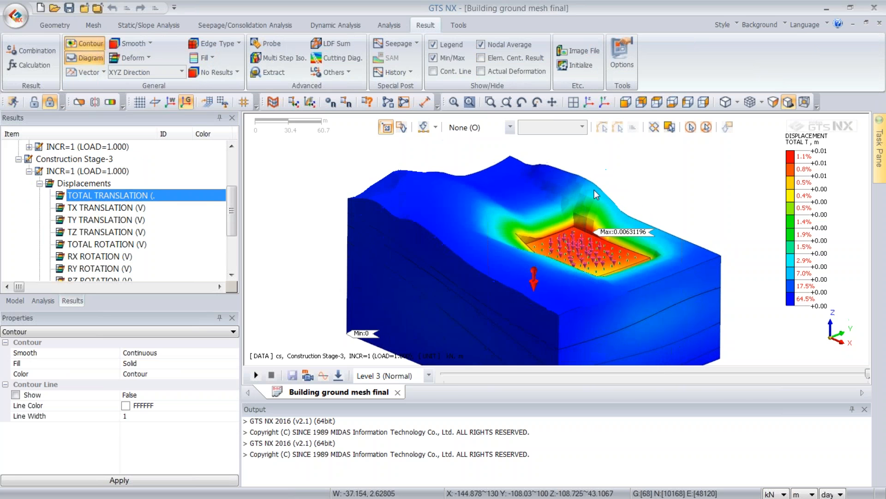
{"action": "left_click", "coordinate": [825, 9]}
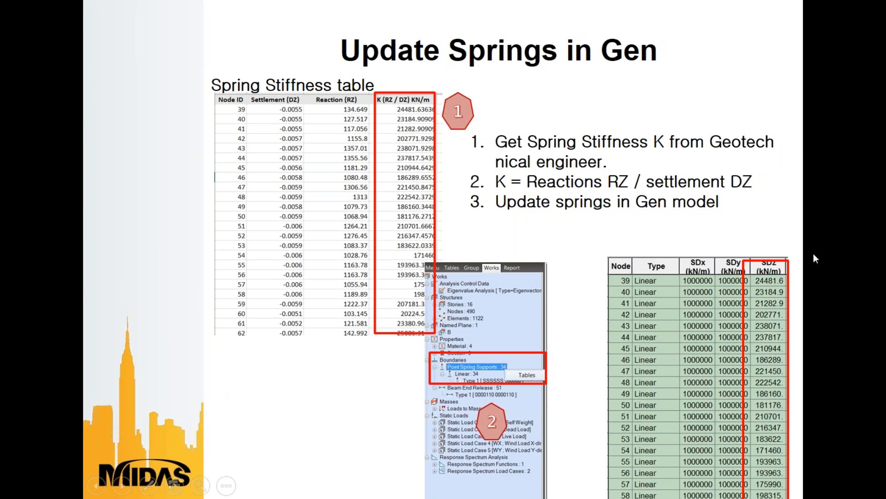
Step: Review the slides on extracting settlement results to Excel and updating the springs in Gen
{"action": "scroll", "coordinate": [796, 198], "scroll_direction": "up", "scroll_amount": 2}
{"action": "scroll", "coordinate": [797, 198], "scroll_direction": "down", "scroll_amount": 1}
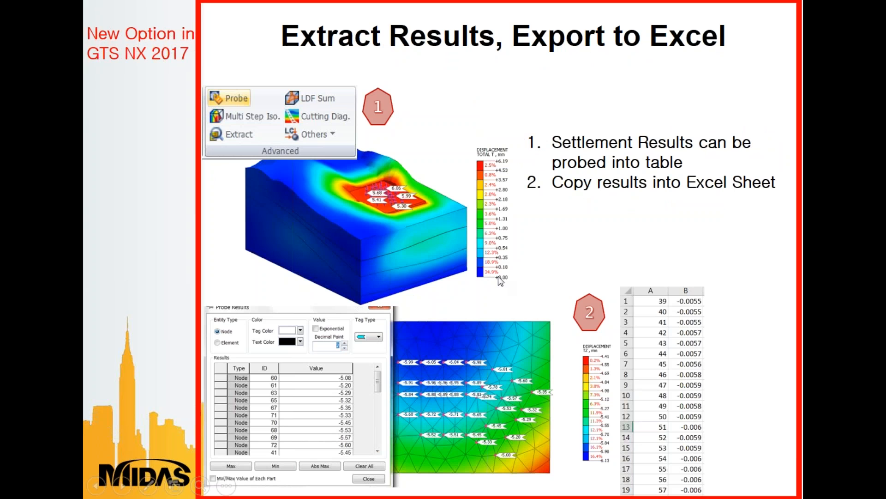
{"action": "scroll", "coordinate": [498, 276], "scroll_direction": "down", "scroll_amount": 1}
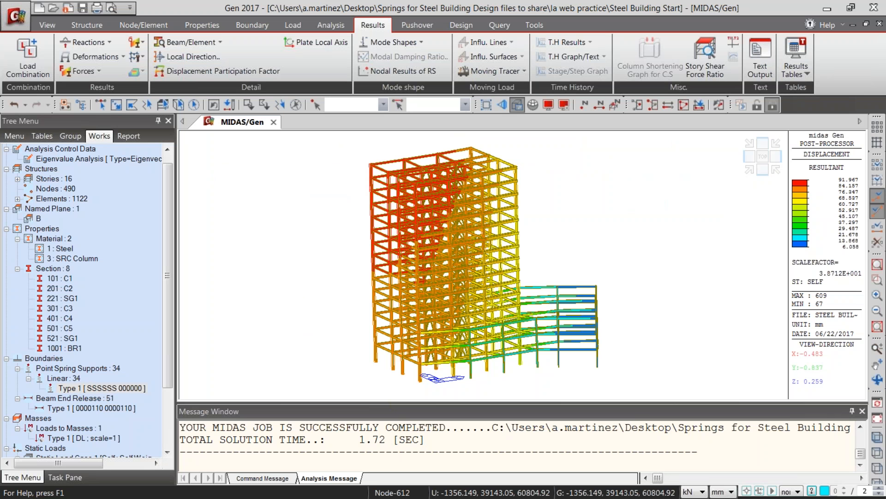
Step: Switch to the soil springs final workbook in Excel and examine the node IDs and the K (RZ / DZ) formula on the springs sheet
{"action": "left_click_drag", "start_coordinate": [0, 258], "coordinate": [529, 93]}
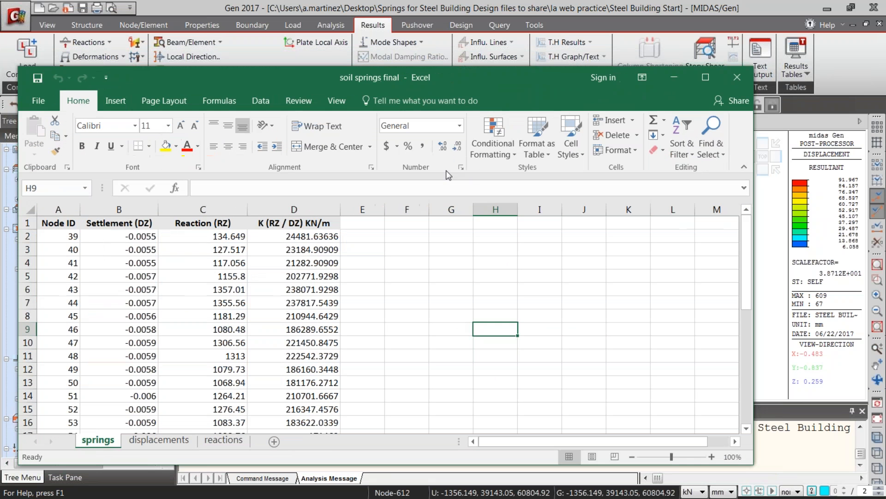
{"action": "left_click", "coordinate": [54, 236]}
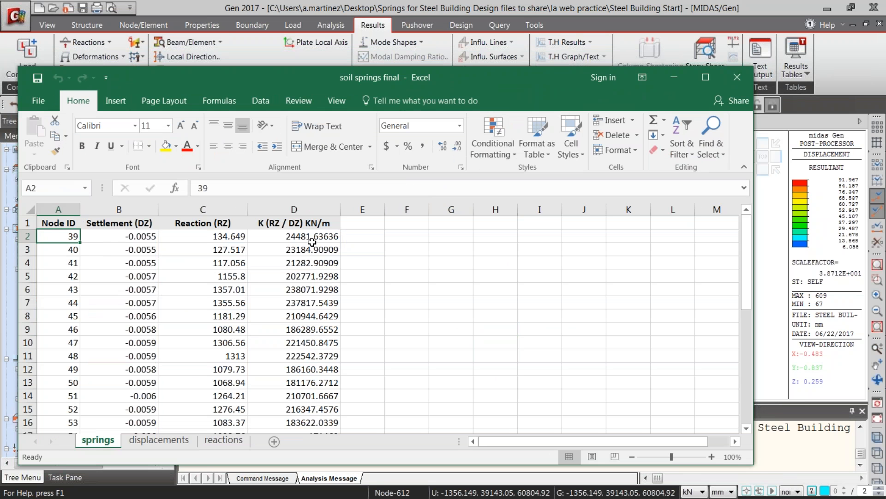
{"action": "left_click_drag", "start_coordinate": [571, 81], "coordinate": [634, 84]}
{"action": "left_click", "coordinate": [384, 243]}
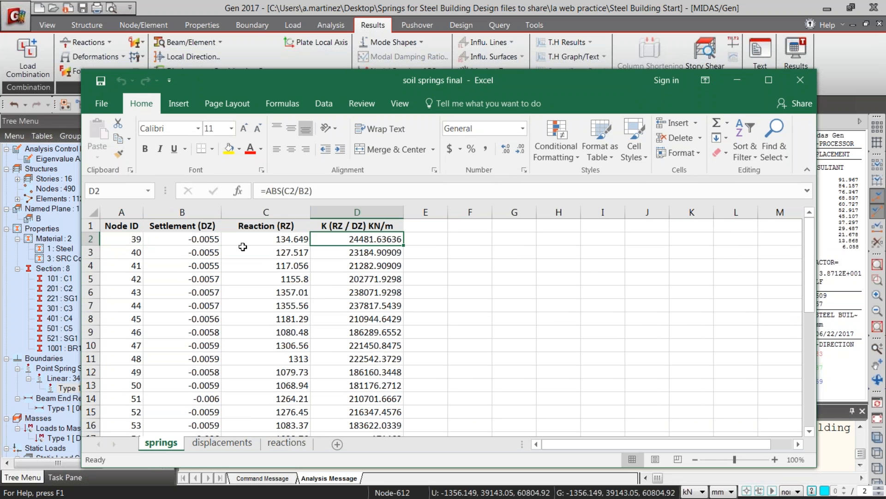
{"action": "left_click", "coordinate": [125, 240]}
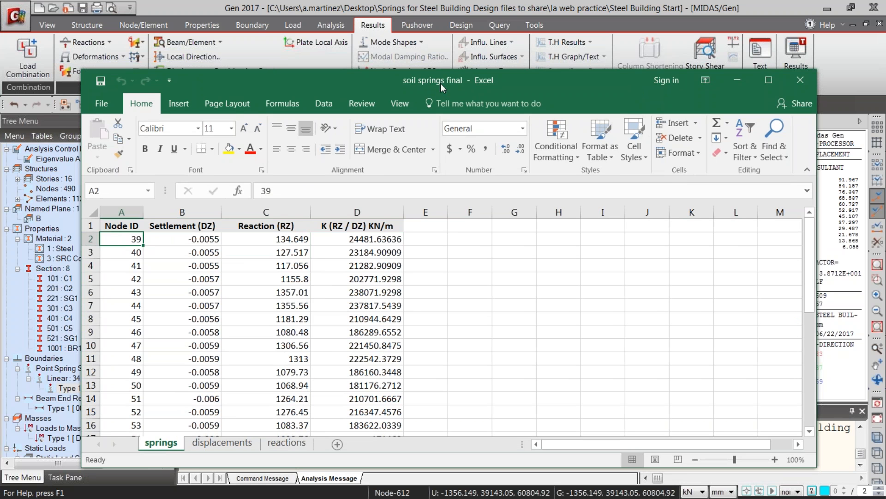
{"action": "left_click", "coordinate": [136, 254]}
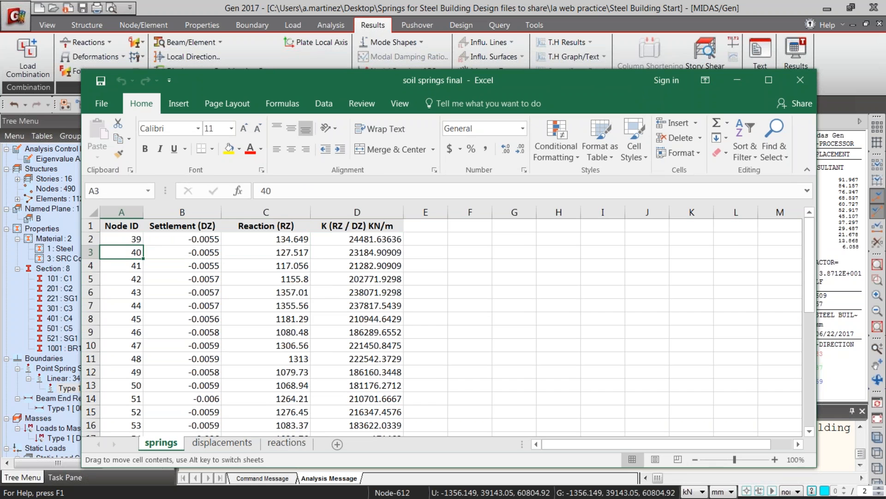
{"action": "left_click", "coordinate": [134, 239]}
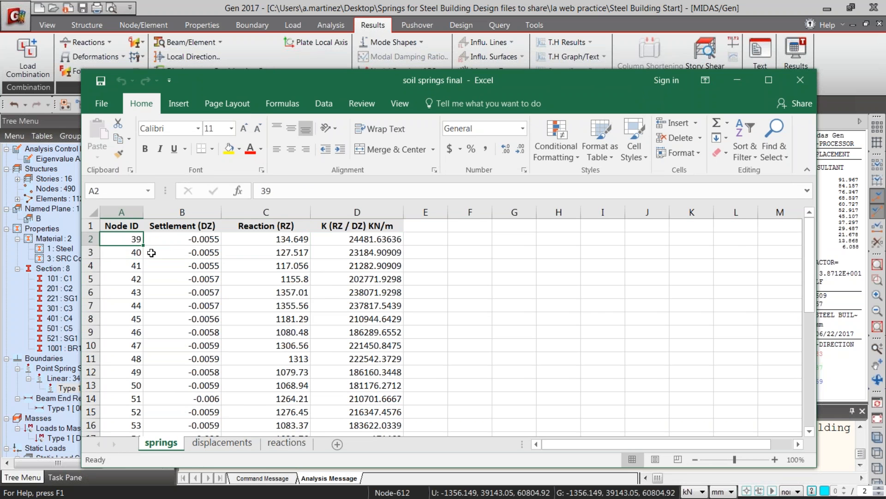
Step: Copy the K (RZ / DZ) stiffness values of all nodes from column D, starting at D2
{"action": "scroll", "coordinate": [134, 266], "scroll_direction": "down", "scroll_amount": 2}
{"action": "scroll", "coordinate": [135, 266], "scroll_direction": "up", "scroll_amount": 2}
{"action": "left_click_drag", "start_coordinate": [393, 240], "coordinate": [393, 395]}
{"action": "right_click", "coordinate": [393, 394]}
{"action": "left_click", "coordinate": [420, 130]}
{"action": "scroll", "coordinate": [421, 277], "scroll_direction": "up", "scroll_amount": 7}
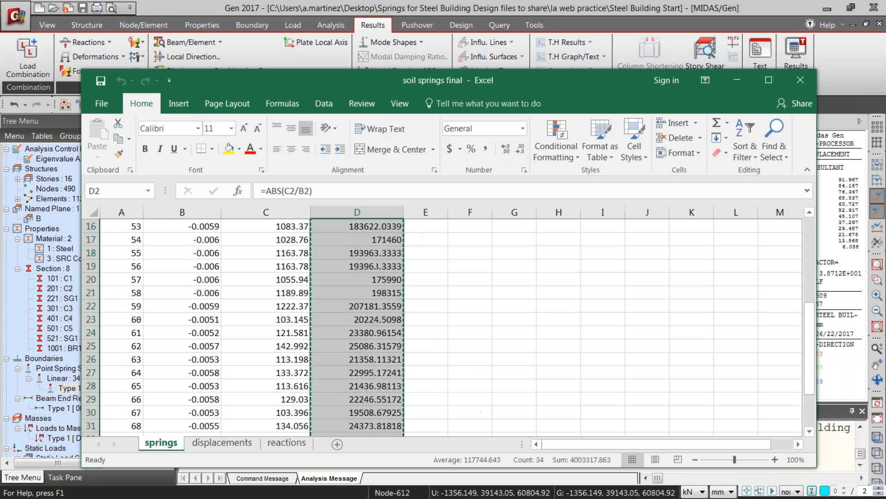
Step: Return to midas Gen, switch the model to preprocessing mode and set the length unit to m
{"action": "left_click", "coordinate": [738, 80]}
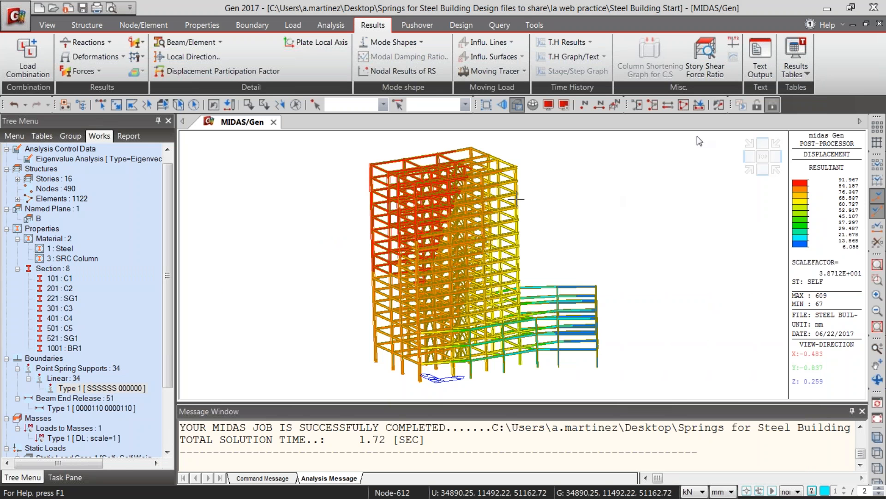
{"action": "left_click", "coordinate": [752, 106]}
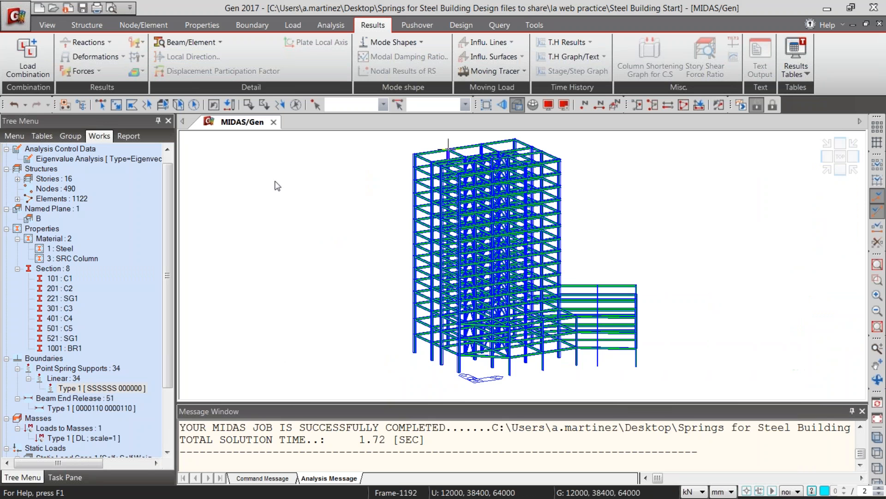
{"action": "right_click", "coordinate": [78, 370]}
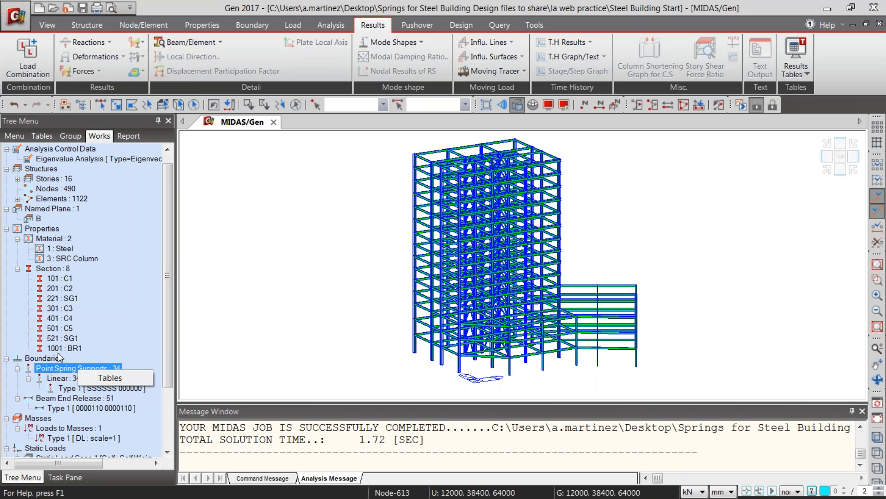
{"action": "left_click", "coordinate": [66, 369]}
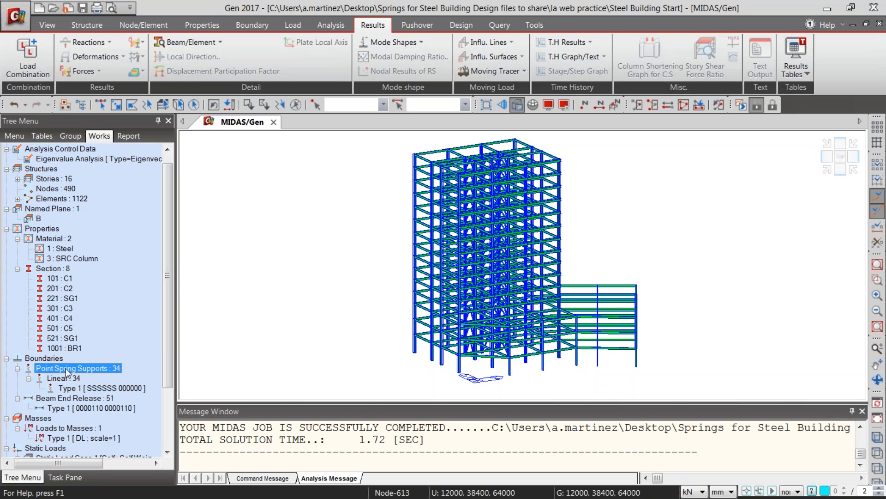
{"action": "right_click", "coordinate": [67, 370]}
{"action": "left_click", "coordinate": [619, 447]}
{"action": "left_click", "coordinate": [723, 491]}
{"action": "left_click", "coordinate": [729, 463]}
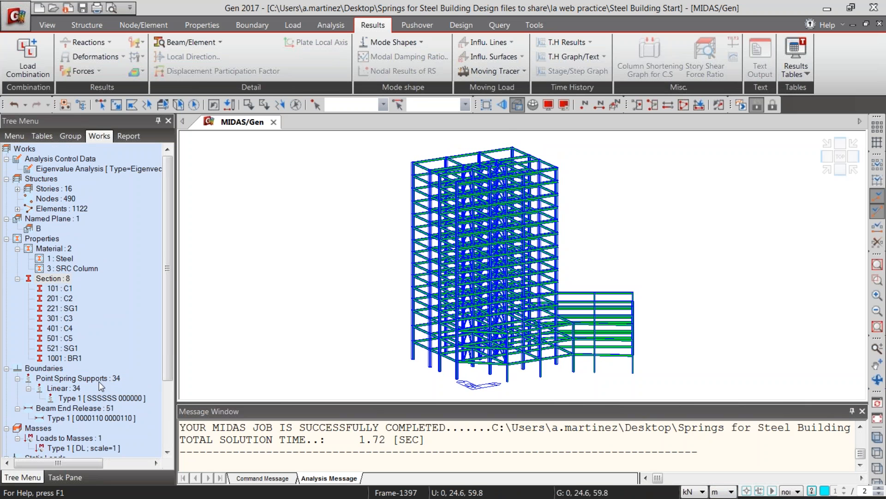
Step: Open the Point Spring Support table and check the node order from the first row and the Node column's sorting options
{"action": "right_click", "coordinate": [99, 381]}
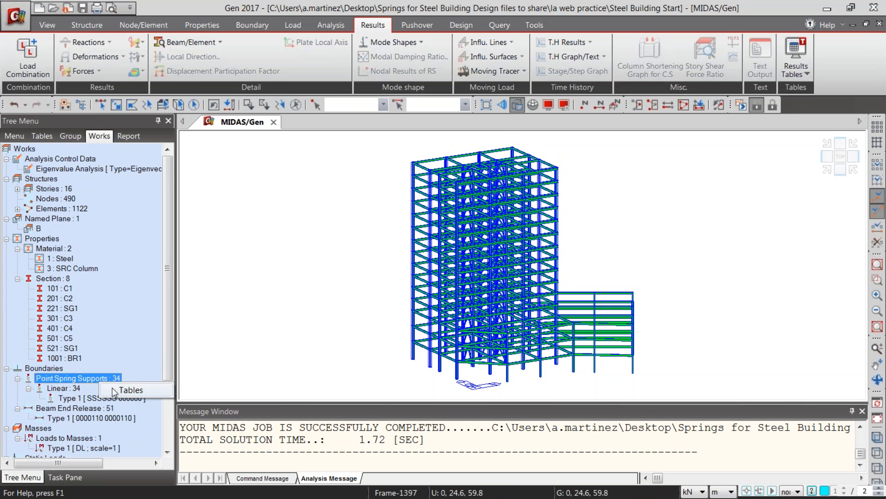
{"action": "left_click", "coordinate": [130, 390]}
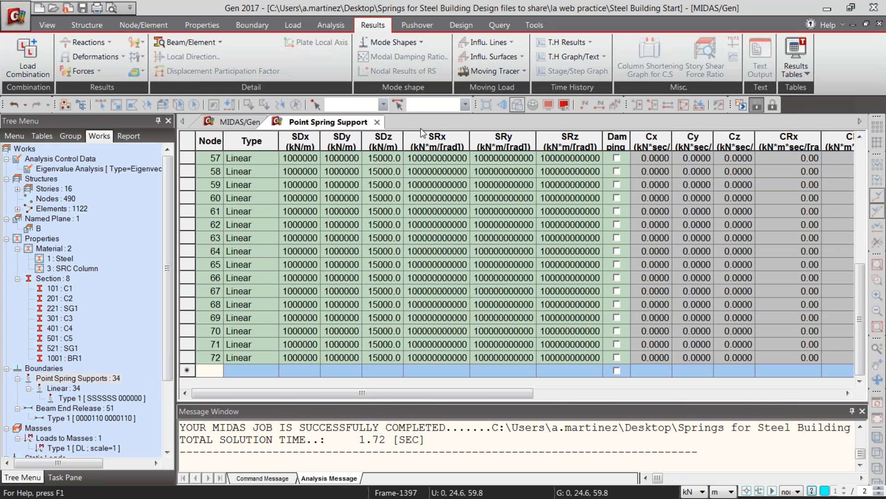
{"action": "left_click", "coordinate": [390, 158]}
{"action": "scroll", "coordinate": [389, 159], "scroll_direction": "up", "scroll_amount": 5}
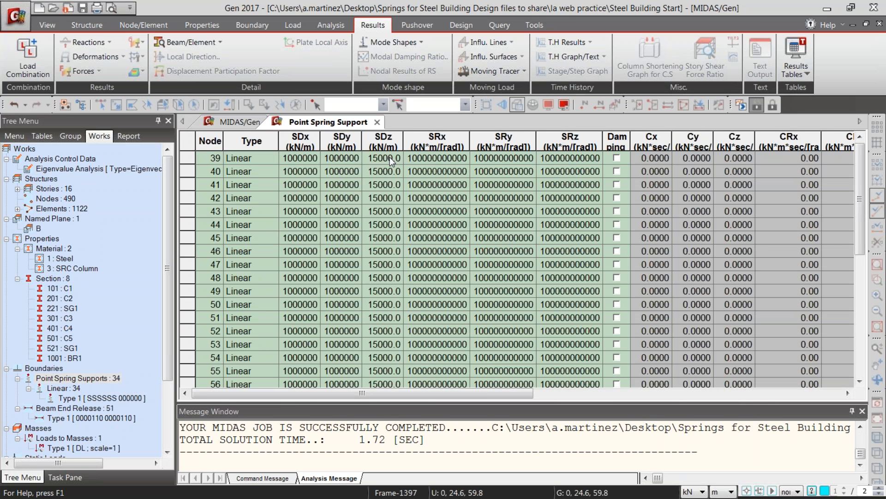
{"action": "scroll", "coordinate": [390, 157], "scroll_direction": "up", "scroll_amount": 1}
{"action": "left_click", "coordinate": [237, 122]}
{"action": "left_click", "coordinate": [301, 123]}
{"action": "left_click", "coordinate": [210, 141]}
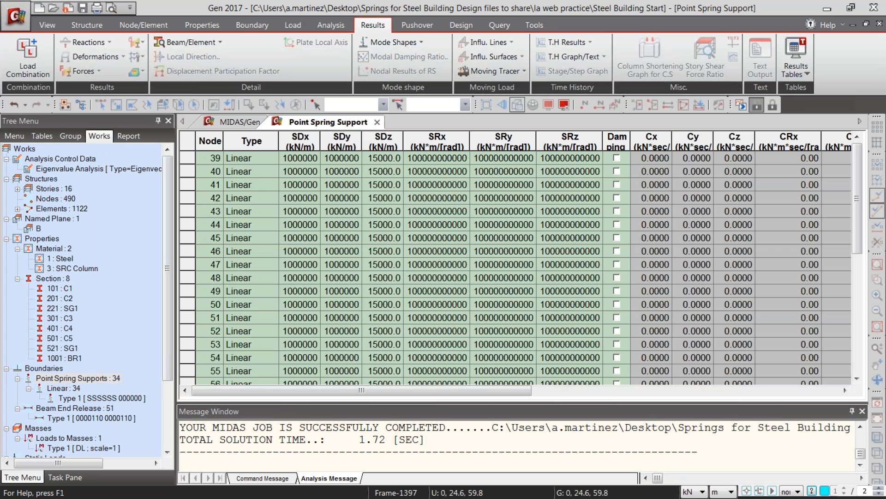
{"action": "right_click", "coordinate": [211, 139]}
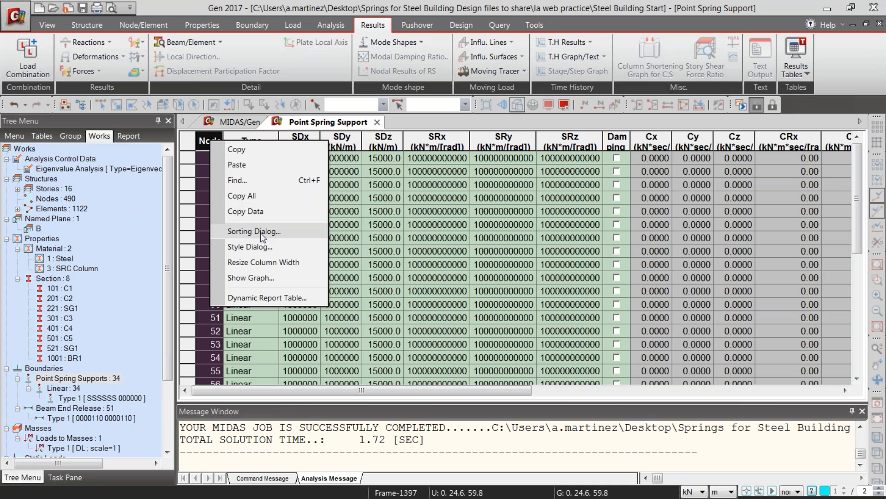
{"action": "left_click", "coordinate": [480, 185]}
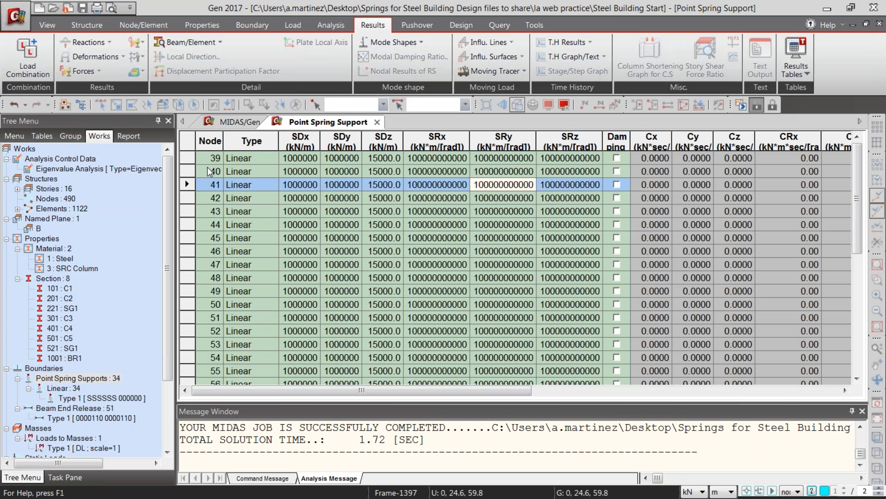
Step: Paste the copied stiffness values into the SDz column starting at node 39 and save the model
{"action": "left_click", "coordinate": [381, 159]}
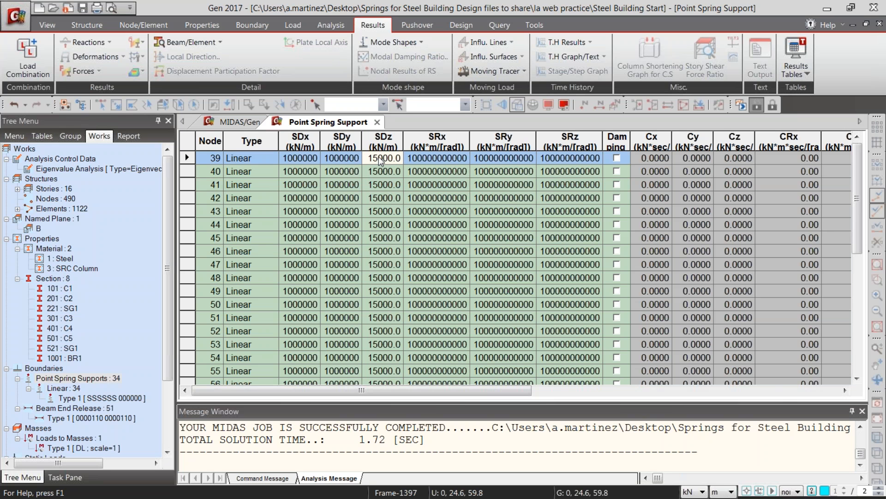
{"action": "key", "text": "ctrl+v"}
{"action": "key", "text": "Return"}
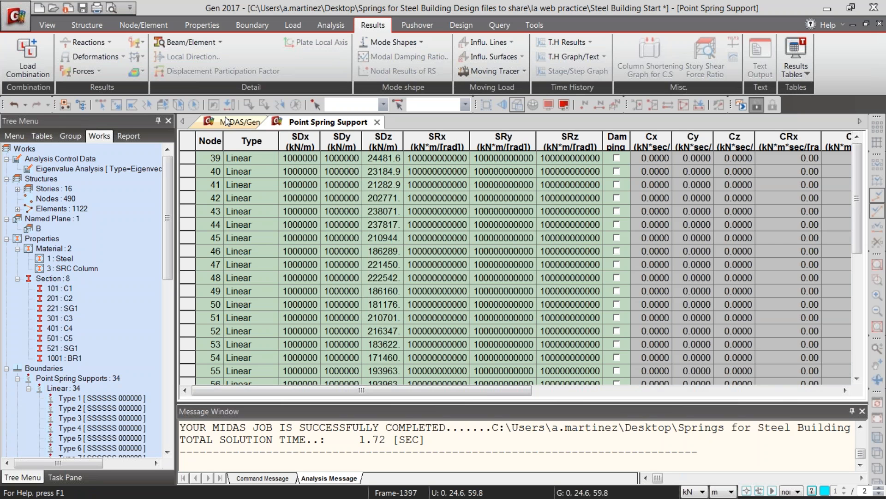
{"action": "left_click", "coordinate": [240, 123]}
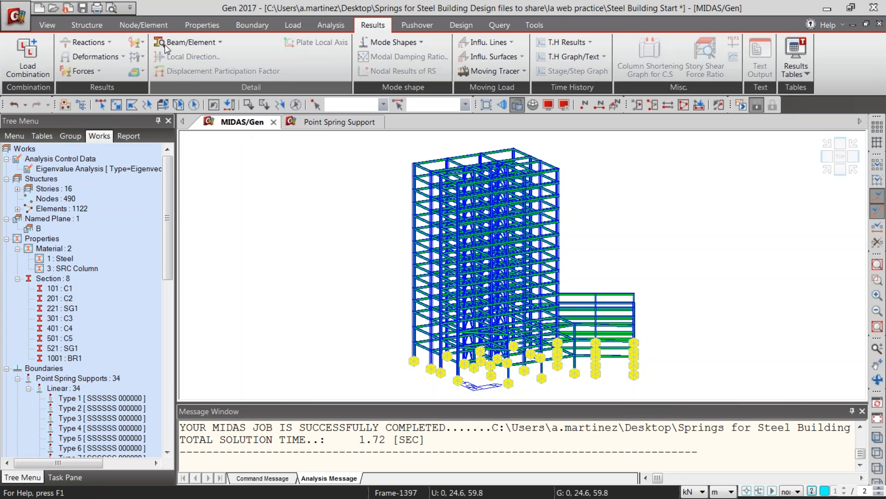
{"action": "left_click", "coordinate": [82, 8]}
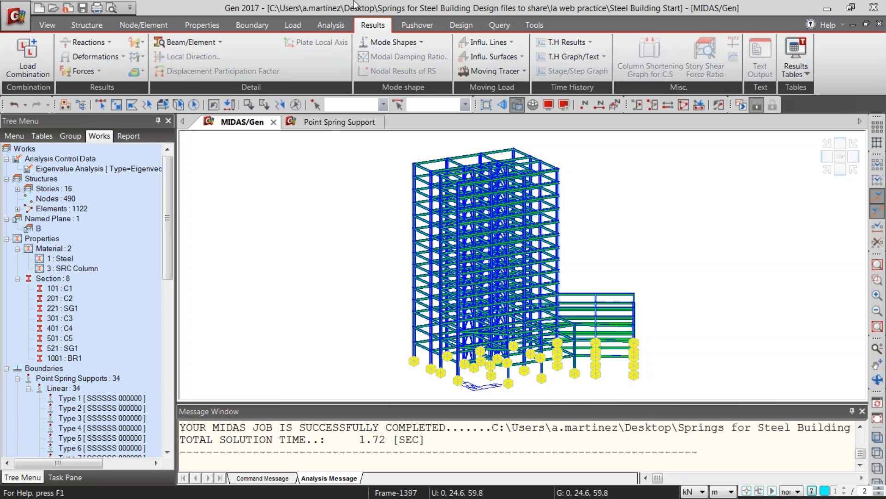
Step: Switch the model with the updated springs to postprocessing mode and bring up the result commands
{"action": "left_click", "coordinate": [757, 106]}
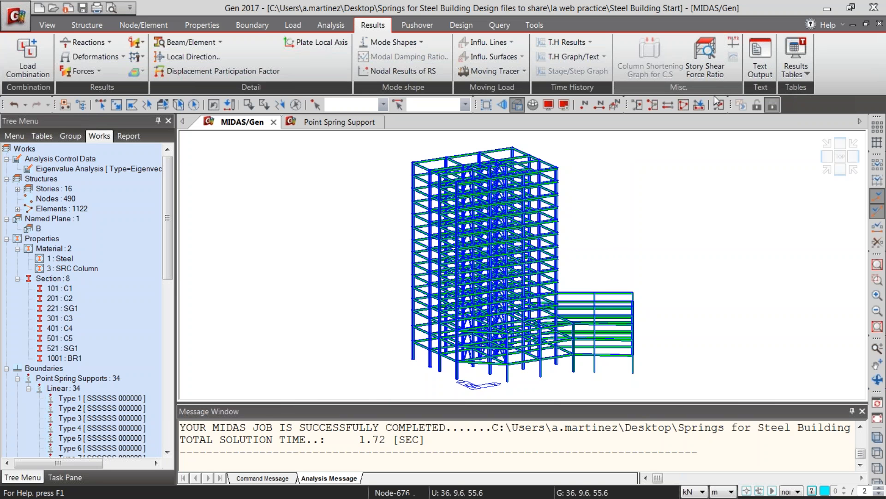
{"action": "mouse_move", "coordinate": [167, 250]}
{"action": "left_mouse_down"}
{"action": "mouse_move", "coordinate": [166, 303]}
{"action": "mouse_move", "coordinate": [167, 245]}
{"action": "left_mouse_up"}
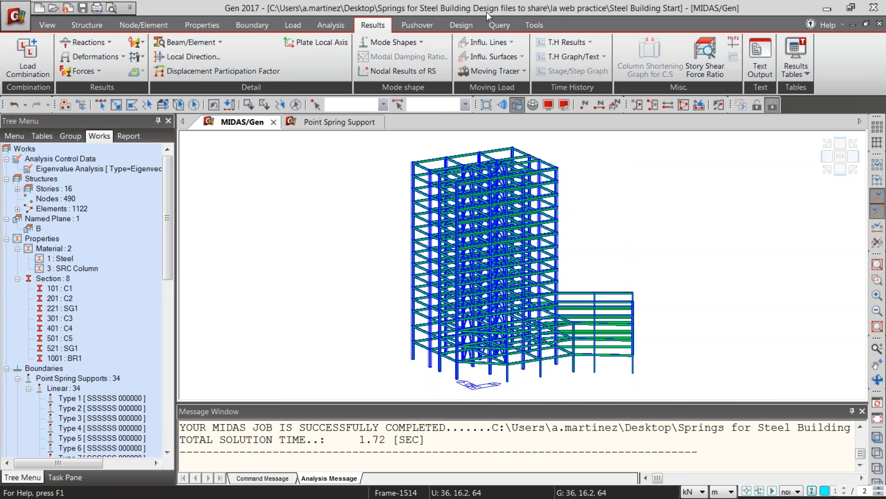
{"action": "left_click", "coordinate": [450, 24]}
{"action": "left_click", "coordinate": [371, 27]}
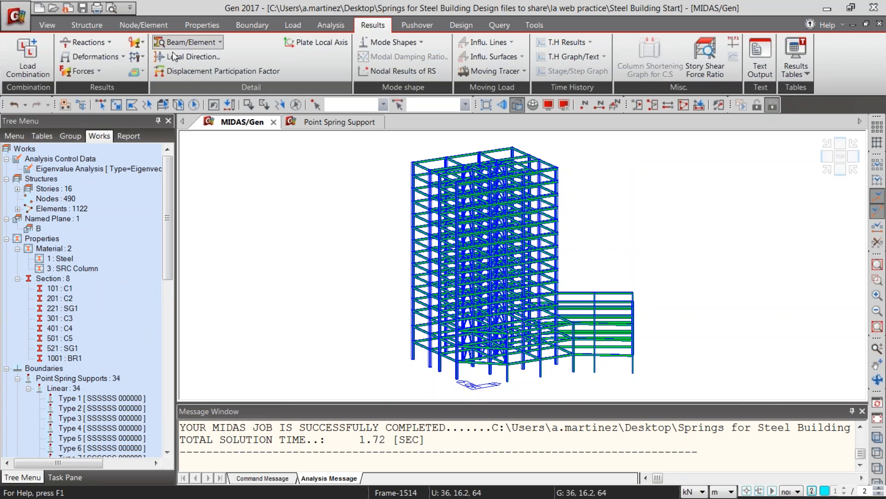
Step: Display the DXYZ Displacement Contour for ST: Self with Deform and Legend enabled, and set the length unit to mm
{"action": "left_click", "coordinate": [95, 57]}
{"action": "left_click", "coordinate": [96, 84]}
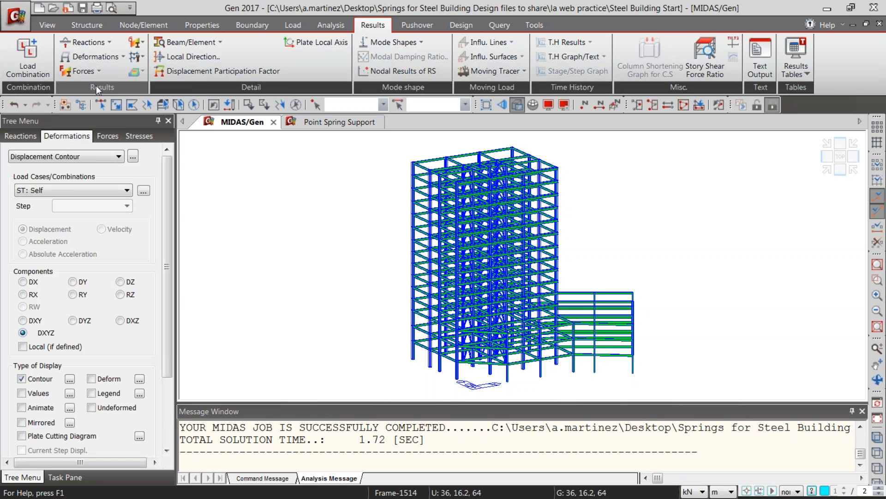
{"action": "left_click", "coordinate": [91, 393]}
{"action": "left_click", "coordinate": [91, 379]}
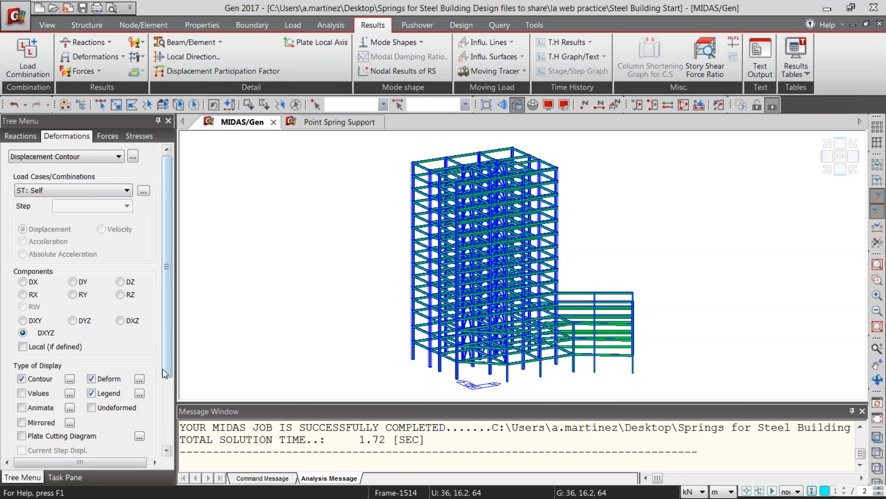
{"action": "scroll", "coordinate": [160, 369], "scroll_direction": "down", "scroll_amount": 3}
{"action": "left_click", "coordinate": [96, 409]}
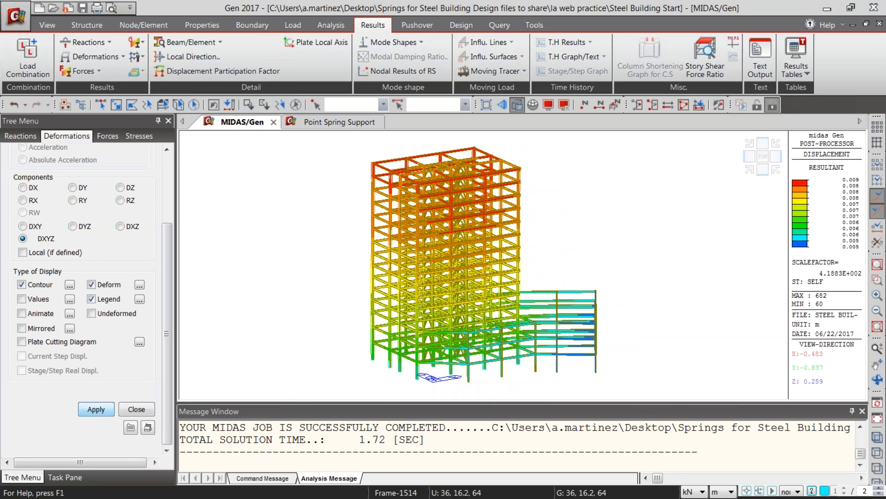
{"action": "left_click", "coordinate": [731, 491]}
{"action": "left_click", "coordinate": [721, 447]}
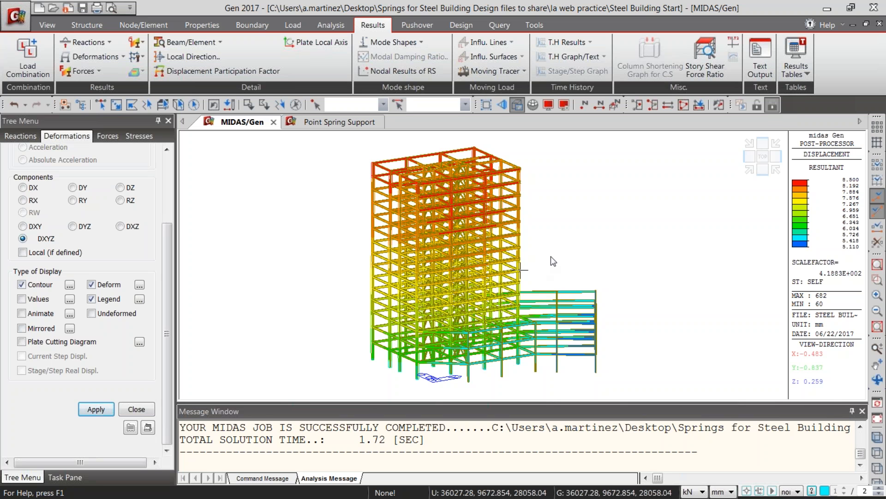
{"action": "mouse_move", "coordinate": [521, 270]}
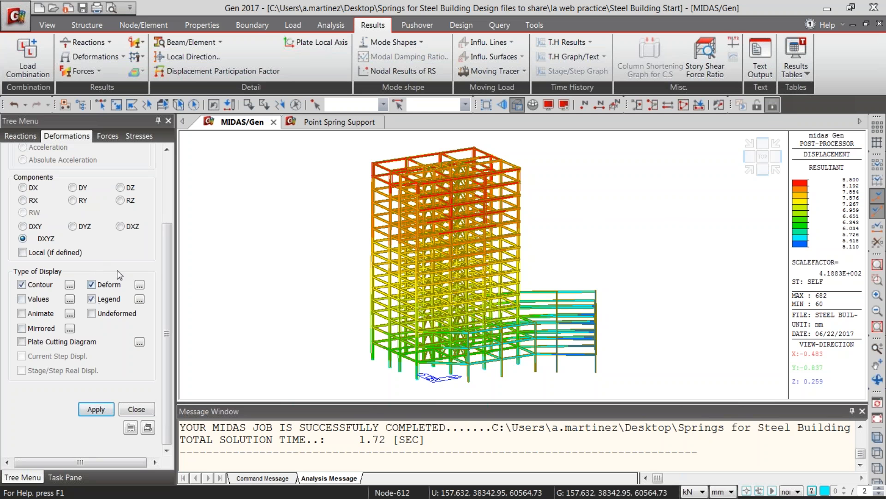
Step: Start Beam Detail Analysis for the ST: Self load case and maximize the model view
{"action": "left_click", "coordinate": [115, 58]}
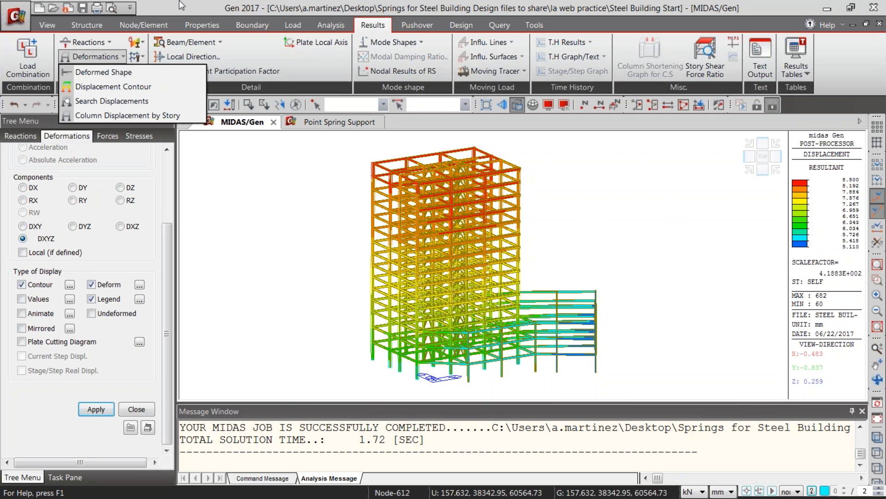
{"action": "left_click", "coordinate": [69, 70]}
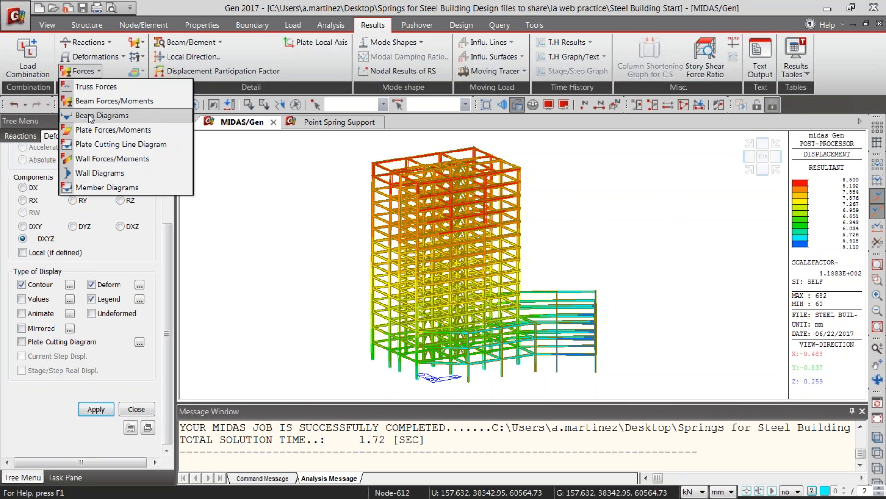
{"action": "left_click", "coordinate": [213, 44]}
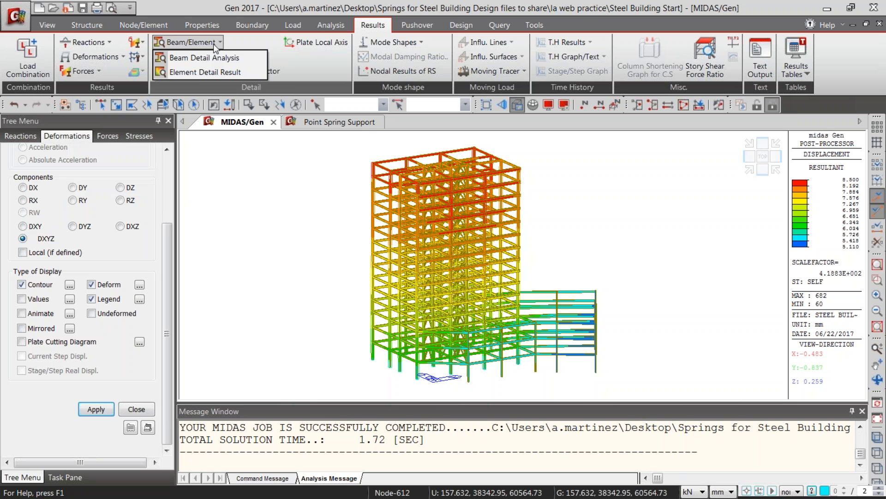
{"action": "left_click", "coordinate": [202, 59]}
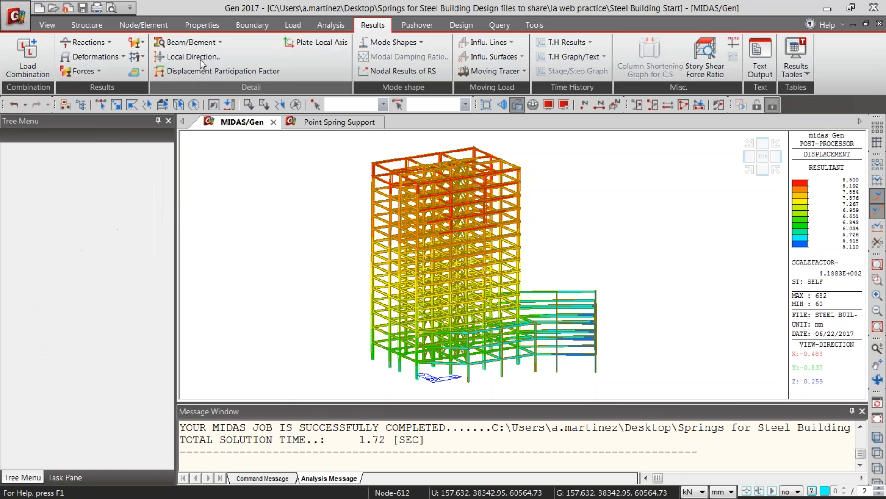
{"action": "left_click", "coordinate": [604, 153]}
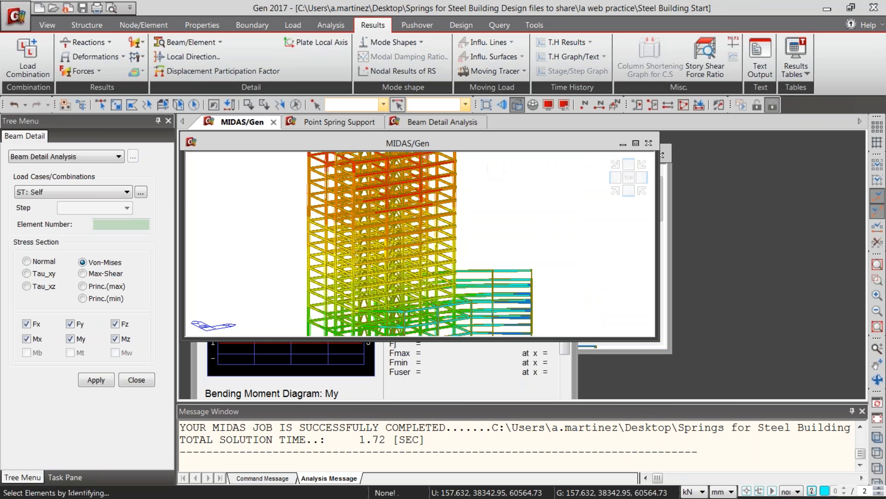
{"action": "left_click", "coordinate": [434, 105]}
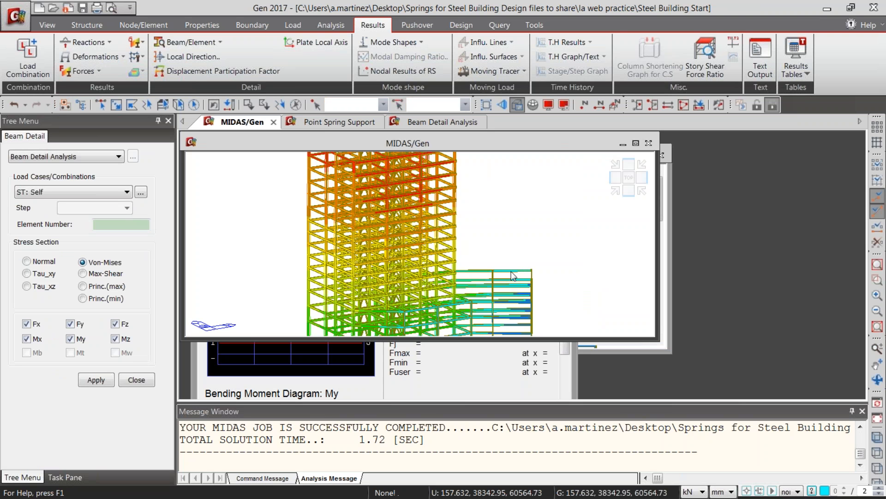
{"action": "left_click", "coordinate": [636, 143]}
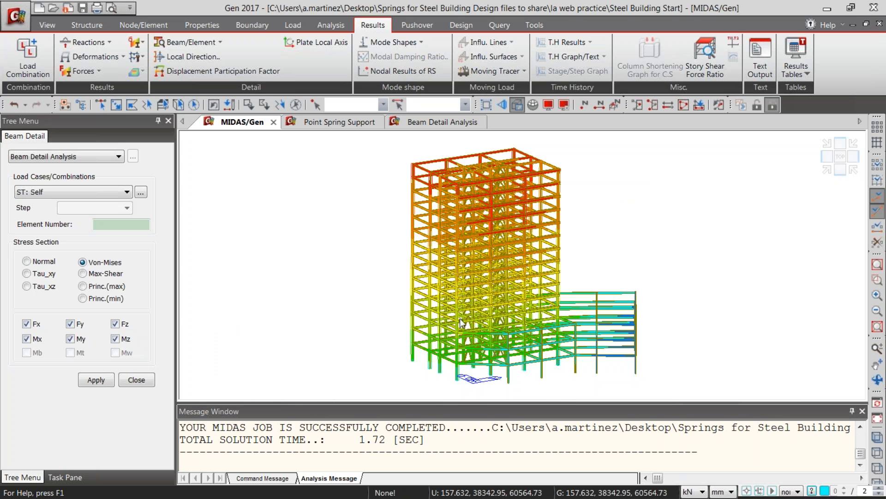
Step: Select a lower column of the low-rise wing, view the Beam Detail Analysis window, close it and return to the model view
{"action": "left_click", "coordinate": [101, 105]}
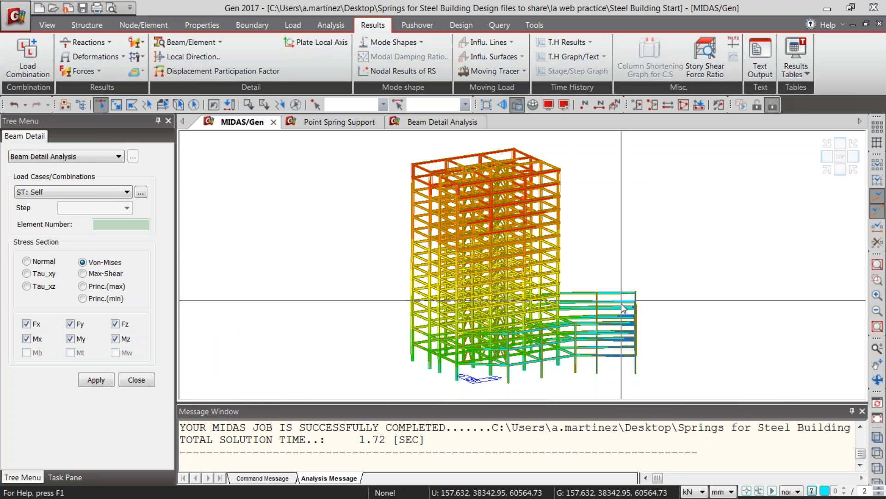
{"action": "left_click", "coordinate": [596, 355]}
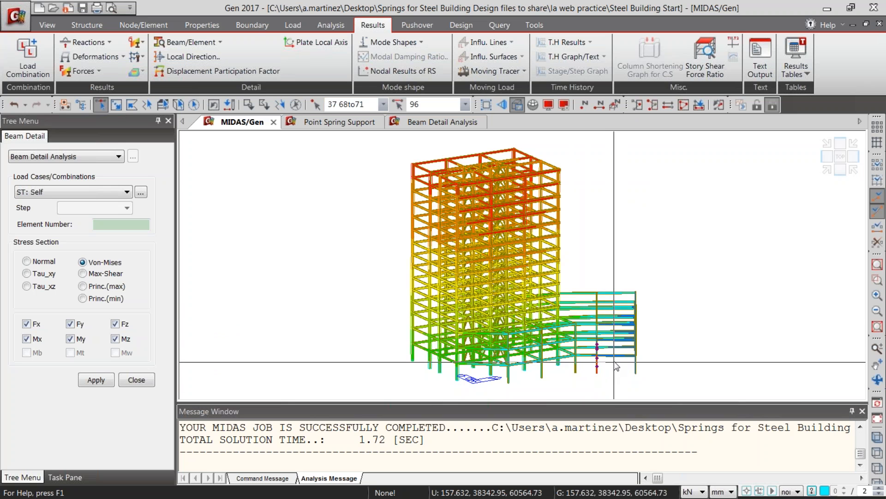
{"action": "left_click", "coordinate": [192, 42]}
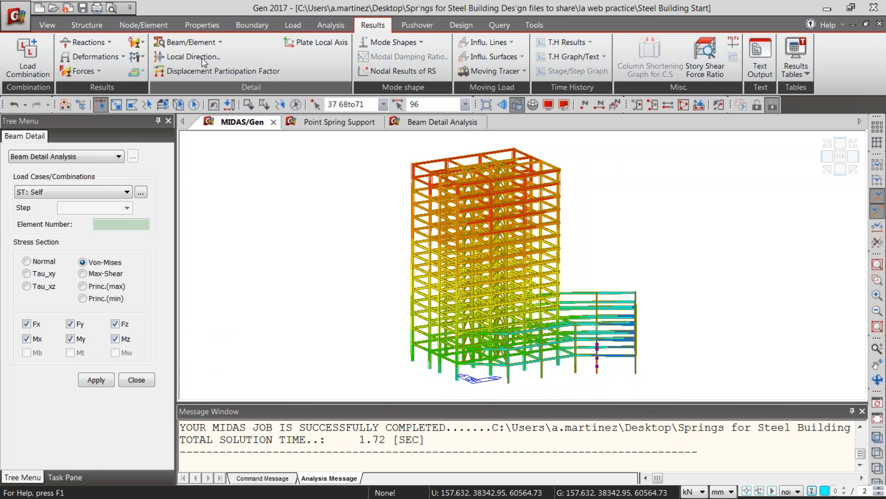
{"action": "left_click", "coordinate": [202, 57]}
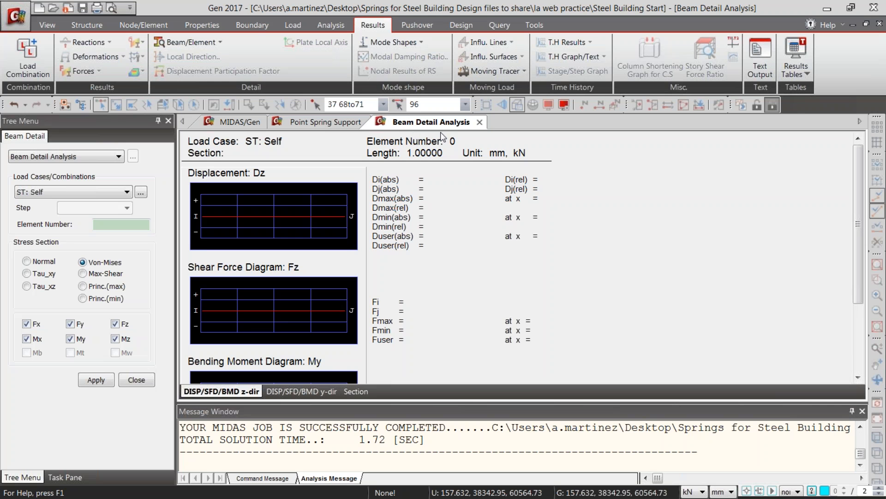
{"action": "left_click", "coordinate": [480, 122]}
{"action": "left_click", "coordinate": [225, 125]}
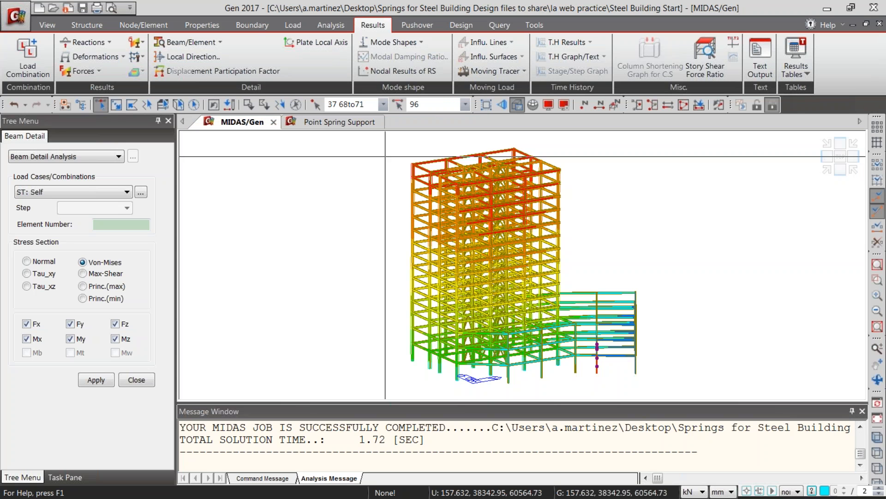
Step: Switch the model to wireframe display and reduce the selection to a single roof beam of the low-rise wing
{"action": "left_click", "coordinate": [518, 105]}
{"action": "left_click_drag", "start_coordinate": [590, 261], "coordinate": [650, 296]}
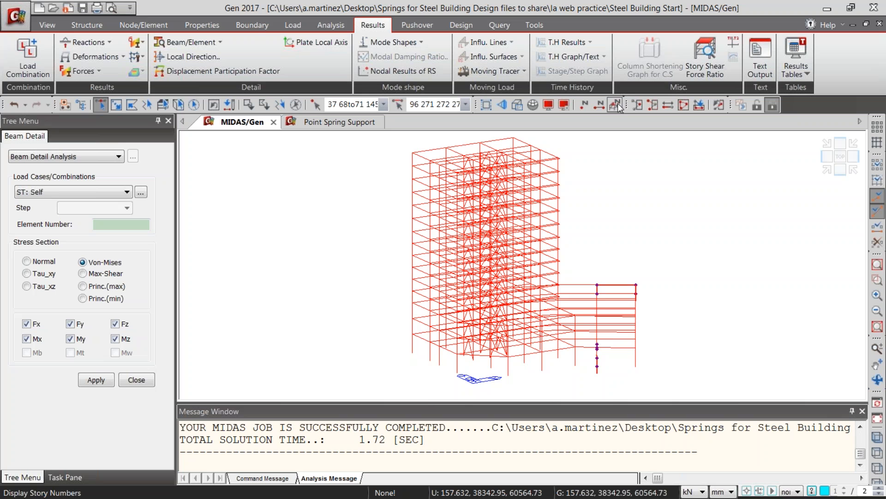
{"action": "left_click", "coordinate": [296, 105]}
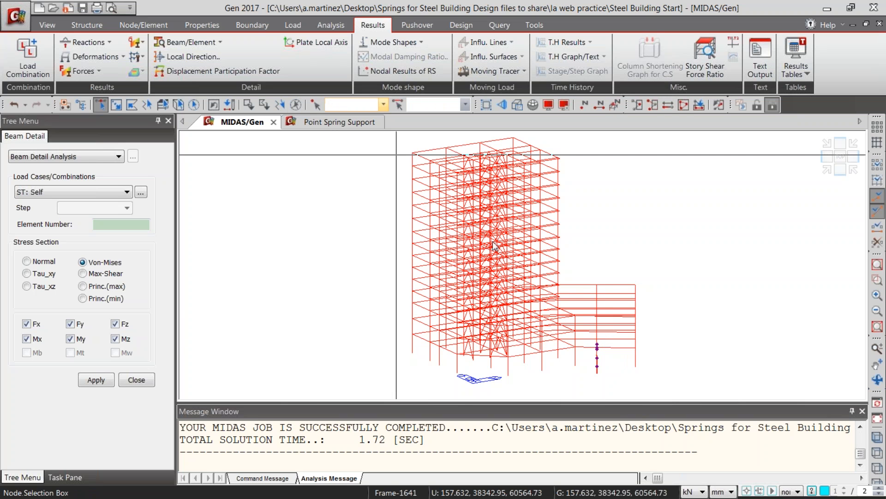
{"action": "middle_click_drag", "start_coordinate": [557, 324], "coordinate": [524, 325], "text": "ctrl"}
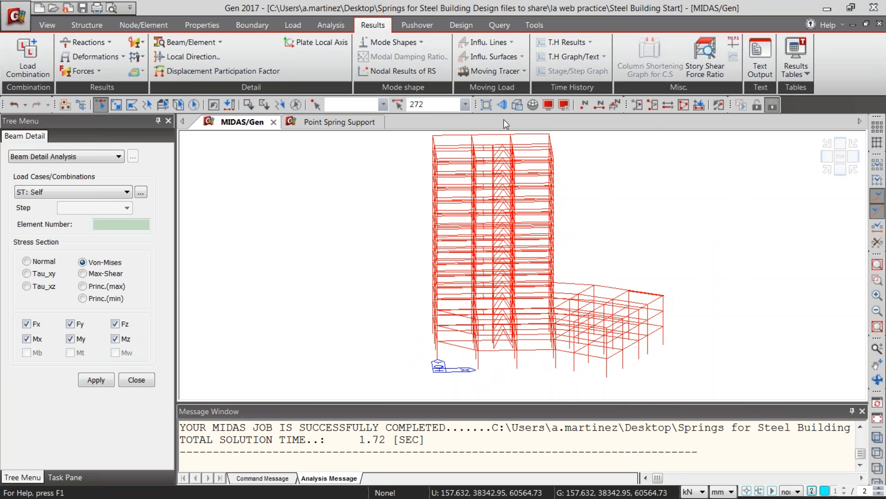
Step: Open the Beam Detail Analysis window, minimize it, and return to the maximized isometric model view
{"action": "left_click", "coordinate": [190, 42]}
{"action": "left_click", "coordinate": [195, 57]}
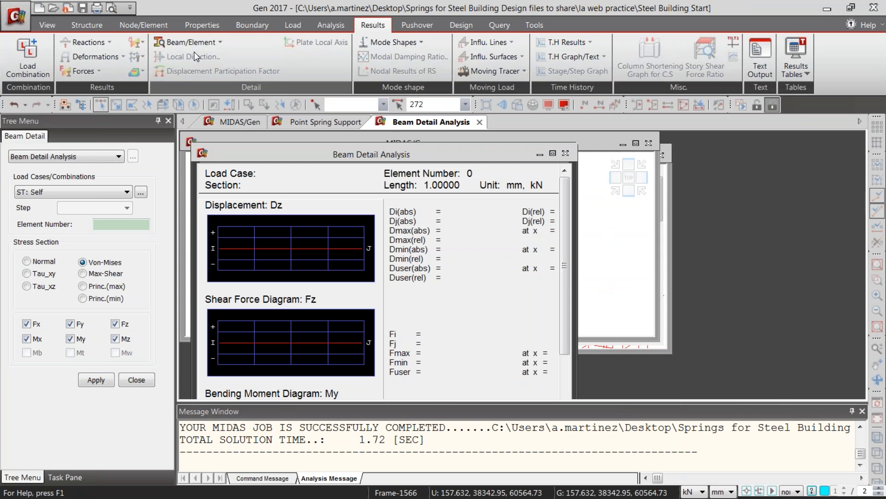
{"action": "left_click_drag", "start_coordinate": [327, 145], "coordinate": [313, 131]}
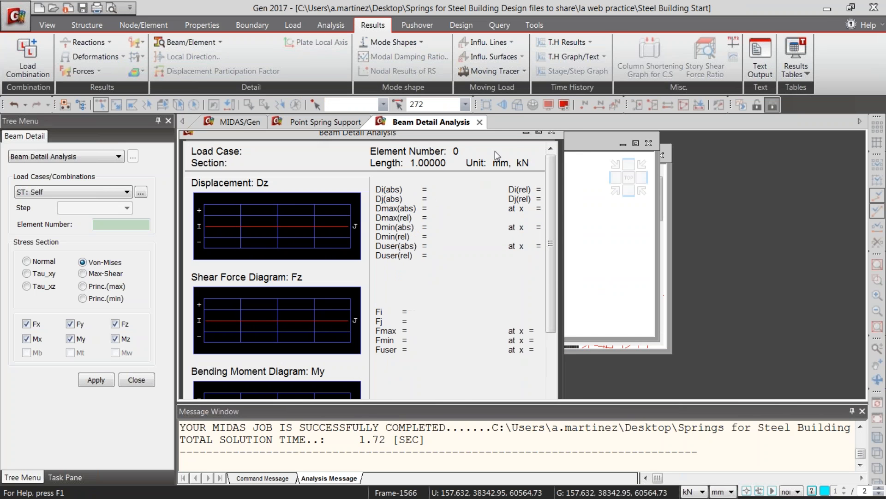
{"action": "left_click", "coordinate": [525, 133]}
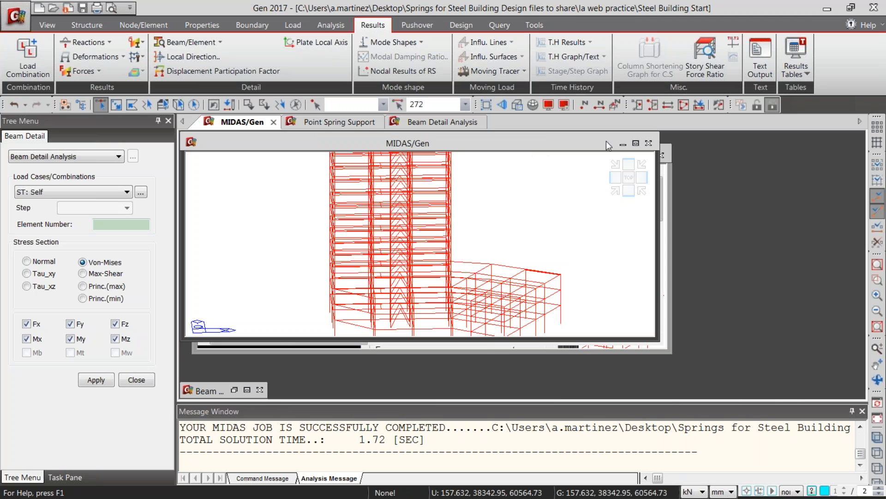
{"action": "left_click", "coordinate": [635, 144]}
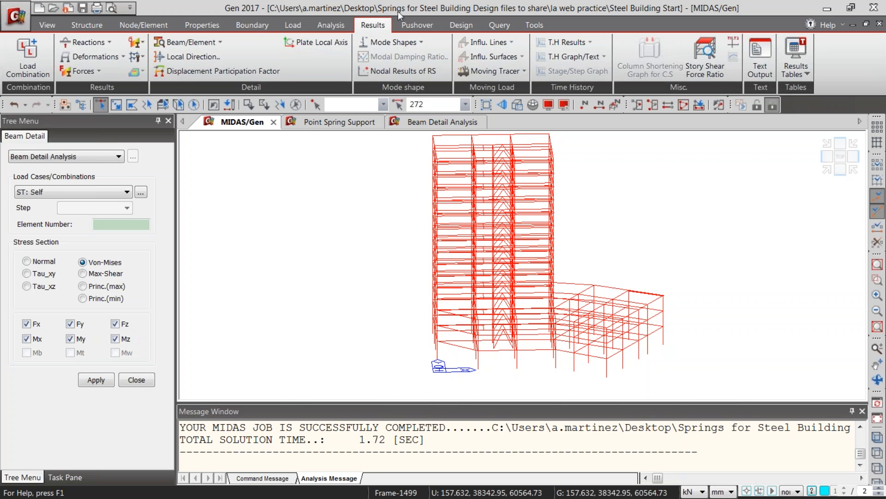
{"action": "left_click", "coordinate": [876, 438]}
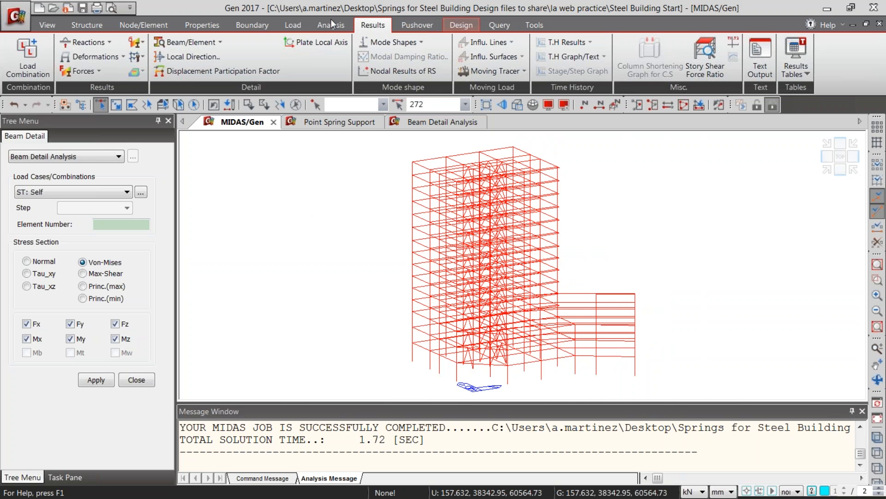
Step: Open the load combinations and auto-generate the SRC Design combinations for code SSRC79 with the Add option
{"action": "left_click", "coordinate": [29, 50]}
{"action": "left_click", "coordinate": [74, 32]}
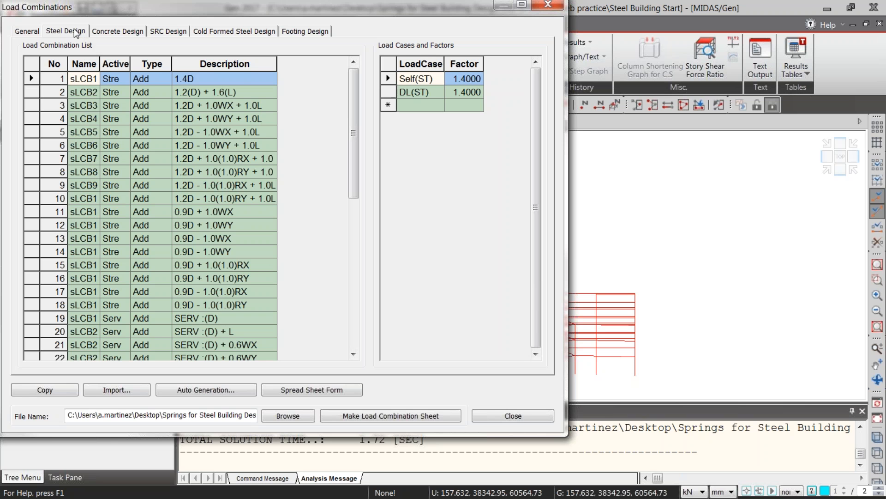
{"action": "left_click", "coordinate": [171, 33]}
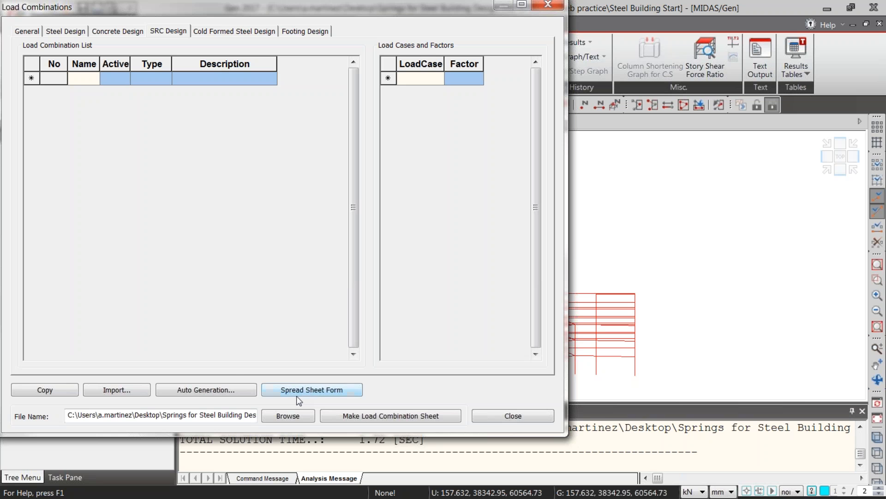
{"action": "left_click", "coordinate": [194, 389]}
{"action": "left_click", "coordinate": [286, 118]}
{"action": "left_click", "coordinate": [285, 98]}
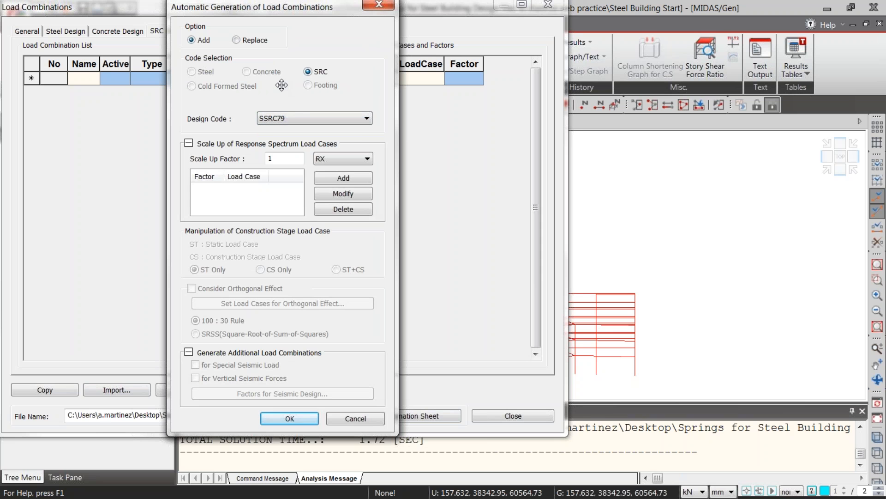
{"action": "left_click", "coordinate": [289, 418]}
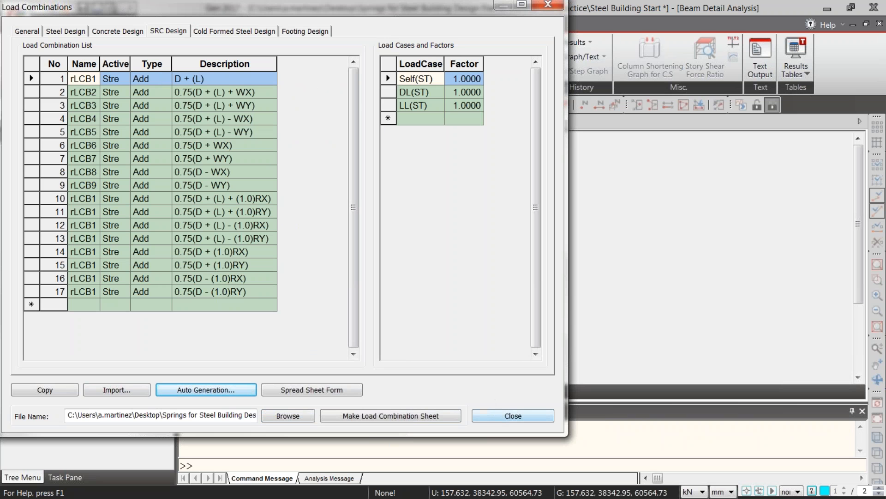
Step: Close the load combinations and the Beam Detail Analysis window, and return to the model view
{"action": "left_click", "coordinate": [74, 32]}
{"action": "left_click", "coordinate": [207, 33]}
{"action": "left_click", "coordinate": [513, 415]}
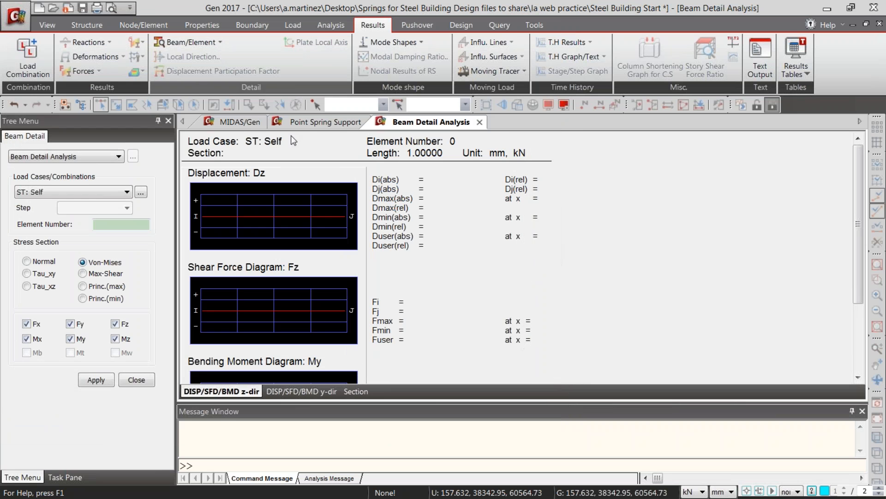
{"action": "left_click", "coordinate": [480, 123]}
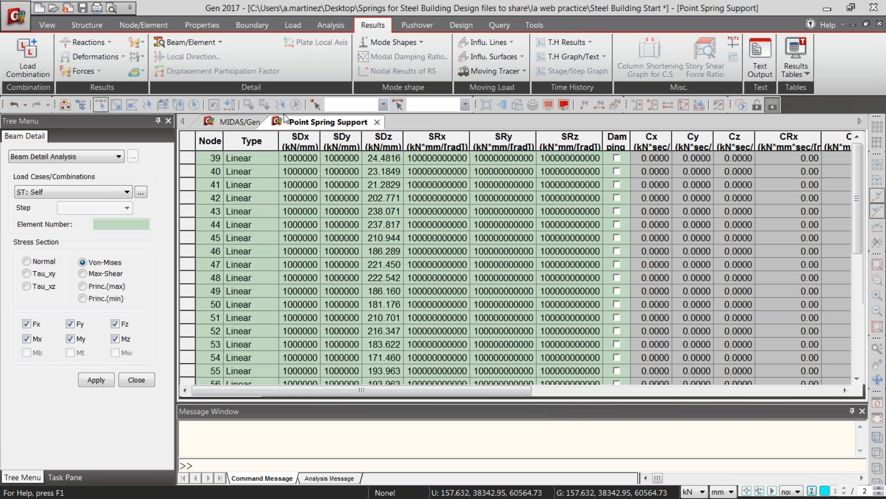
{"action": "left_click", "coordinate": [237, 123]}
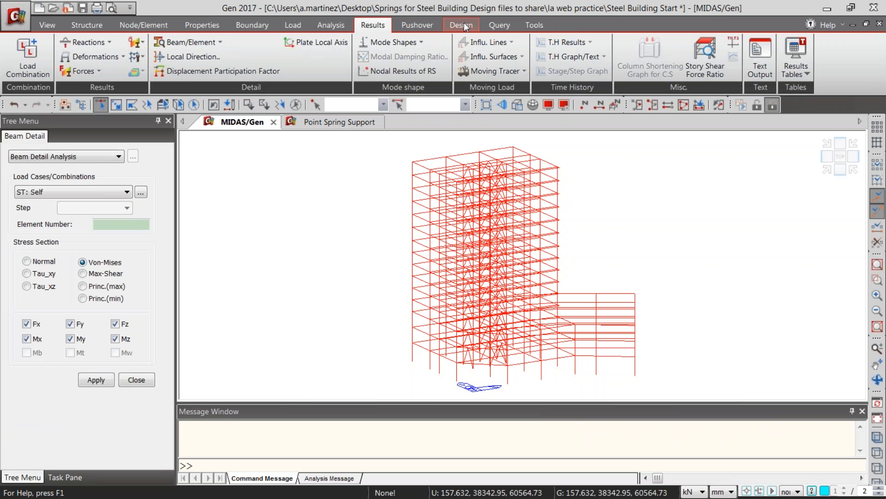
Step: Run the Steel Code Check to AISC(14th)-LRFD10 and expand the code checking results to show all columns
{"action": "left_click", "coordinate": [462, 25]}
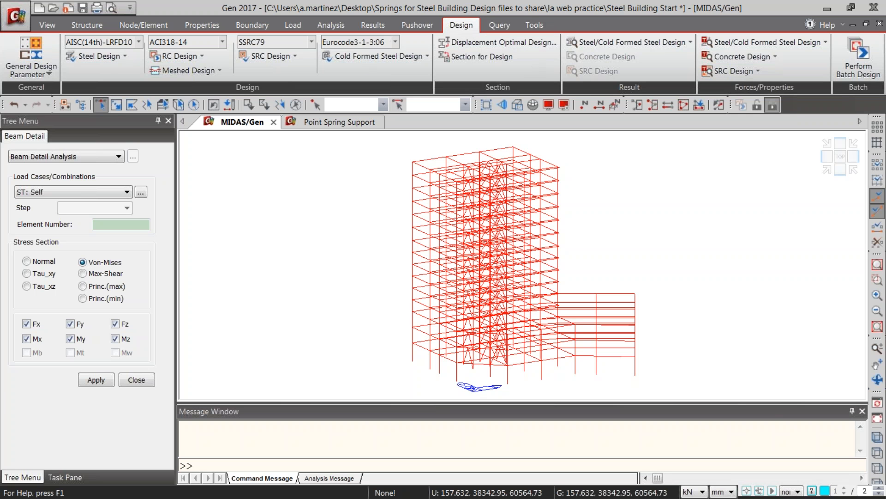
{"action": "left_click", "coordinate": [110, 57]}
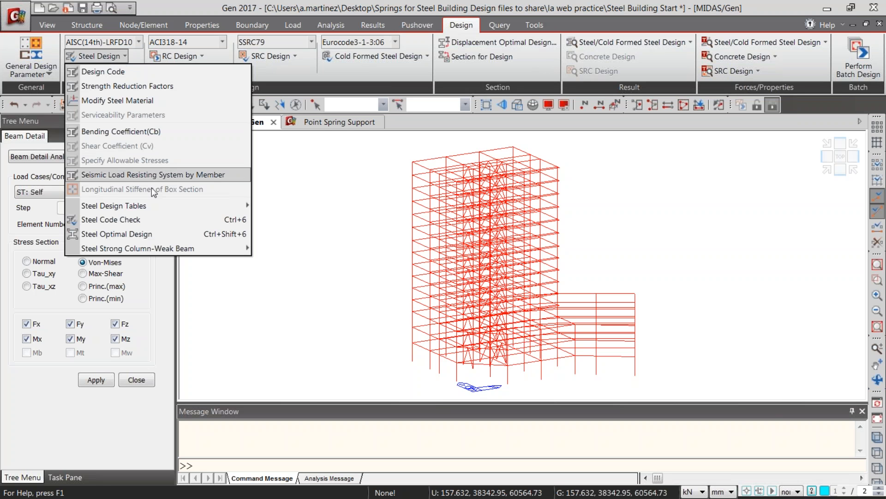
{"action": "left_click", "coordinate": [99, 220]}
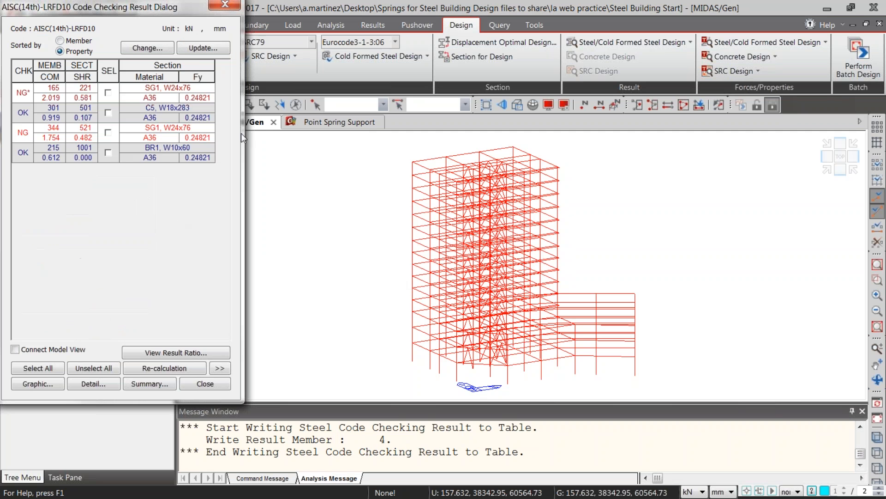
{"action": "left_click", "coordinate": [220, 368]}
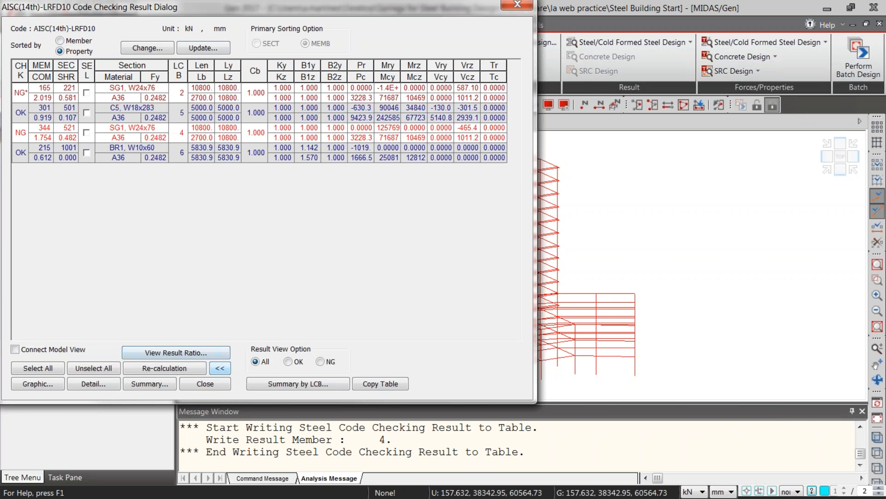
{"action": "left_click_drag", "start_coordinate": [178, 2], "coordinate": [226, 45]}
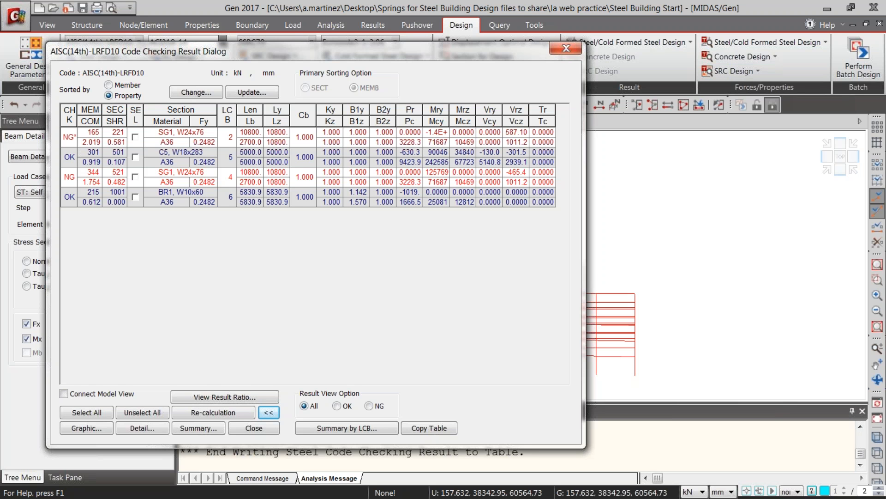
Step: Examine the graphic design report for section 221 SG1, W24x76, and close the report and the code checking results
{"action": "left_click", "coordinate": [135, 136]}
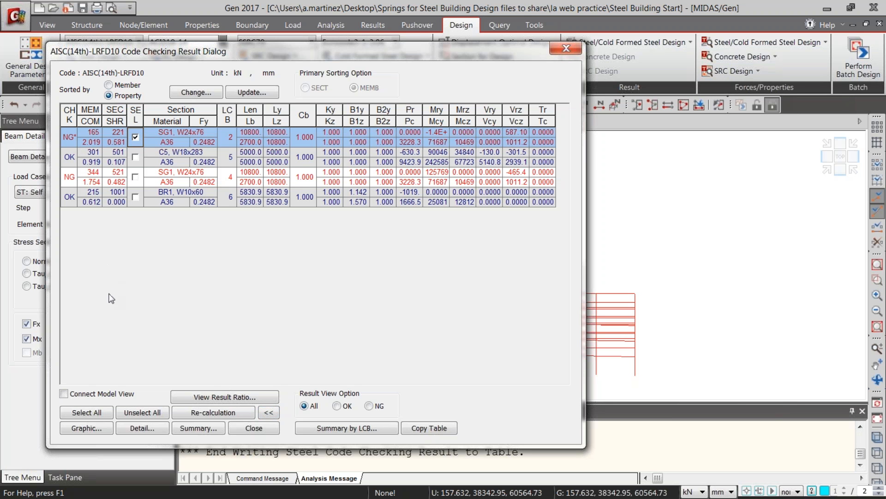
{"action": "left_click", "coordinate": [87, 428]}
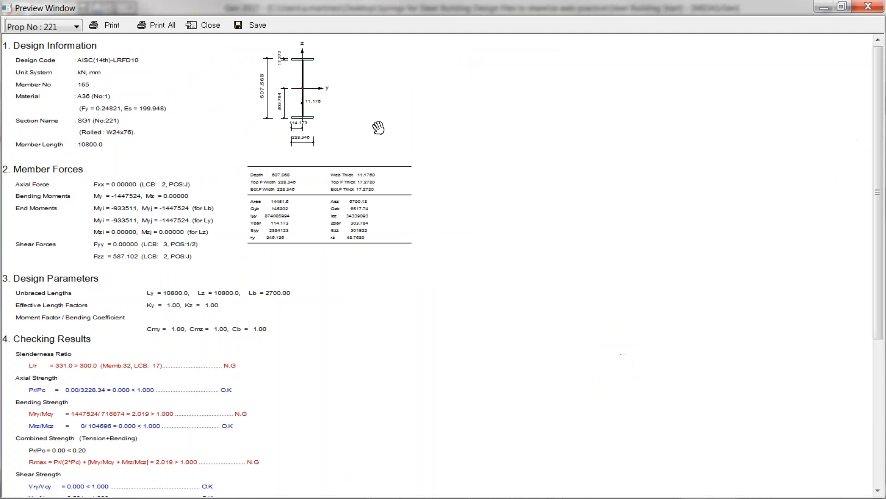
{"action": "scroll", "coordinate": [228, 229], "scroll_direction": "down", "scroll_amount": 2}
{"action": "left_click_drag", "start_coordinate": [229, 230], "coordinate": [235, 292]}
{"action": "left_click_drag", "start_coordinate": [133, 234], "coordinate": [114, 155]}
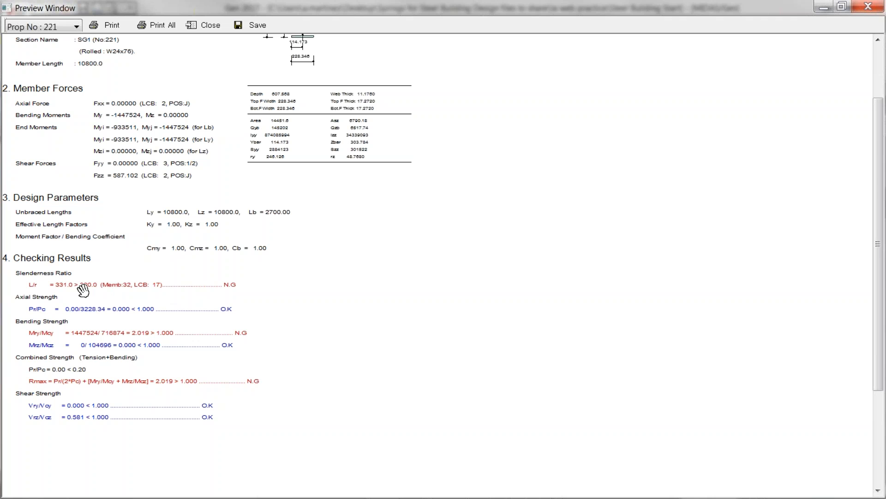
{"action": "mouse_move", "coordinate": [367, 184]}
{"action": "left_mouse_down"}
{"action": "mouse_move", "coordinate": [372, 148]}
{"action": "mouse_move", "coordinate": [382, 336]}
{"action": "left_mouse_up"}
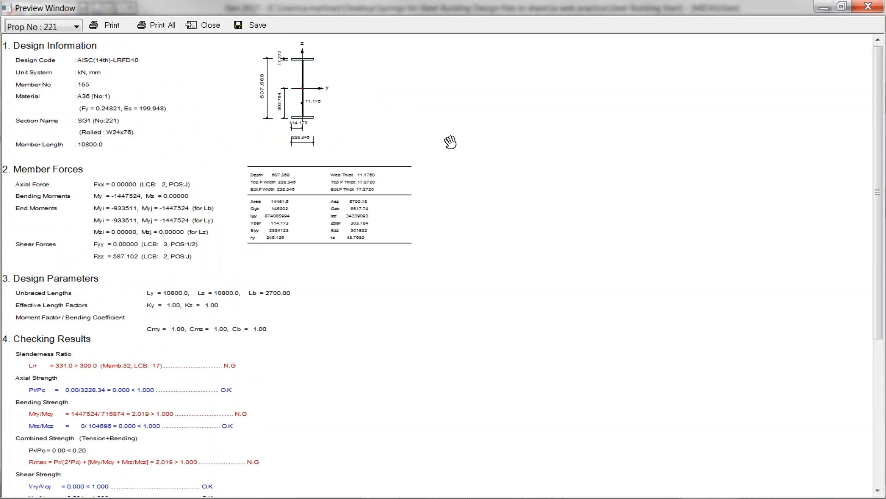
{"action": "left_click", "coordinate": [879, 5]}
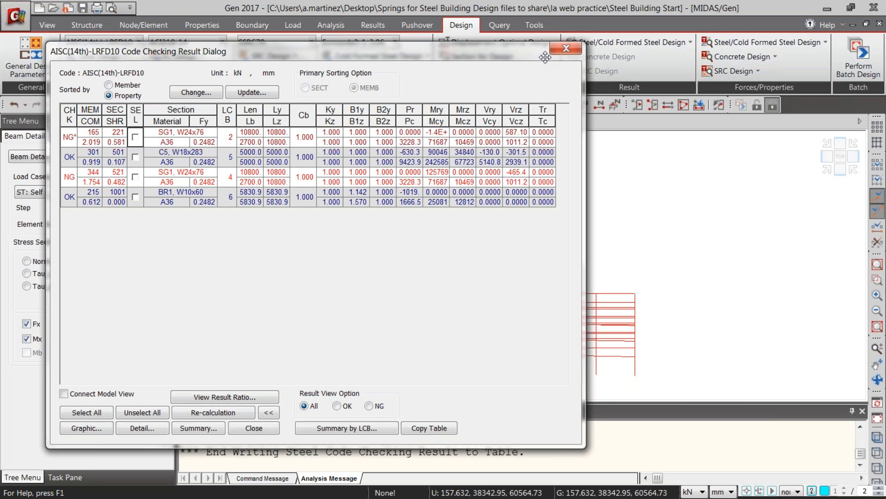
{"action": "left_click", "coordinate": [567, 48]}
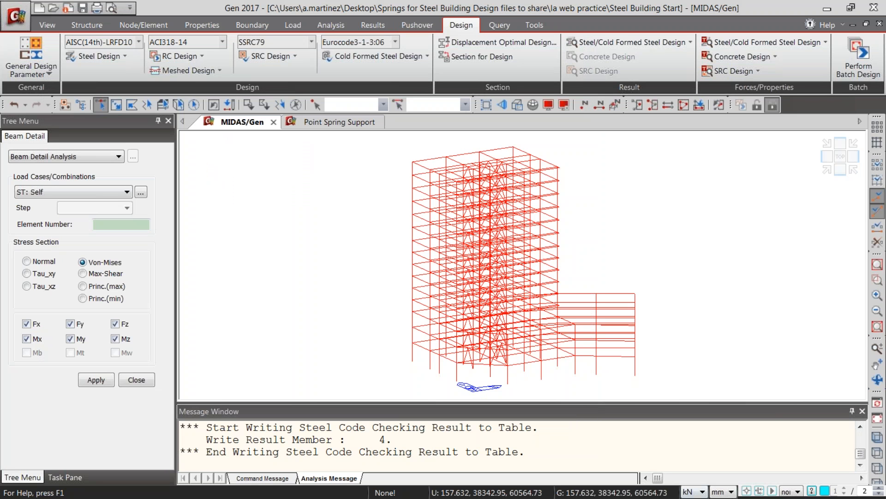
Step: Start Steel Optimal Design, select all listed sections and set the number of analysis repetitions to 3
{"action": "left_click", "coordinate": [102, 57]}
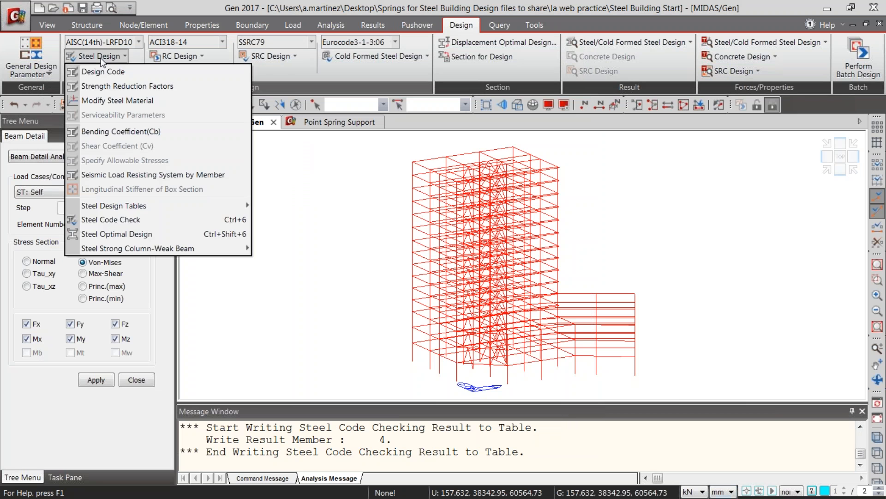
{"action": "left_click", "coordinate": [162, 236]}
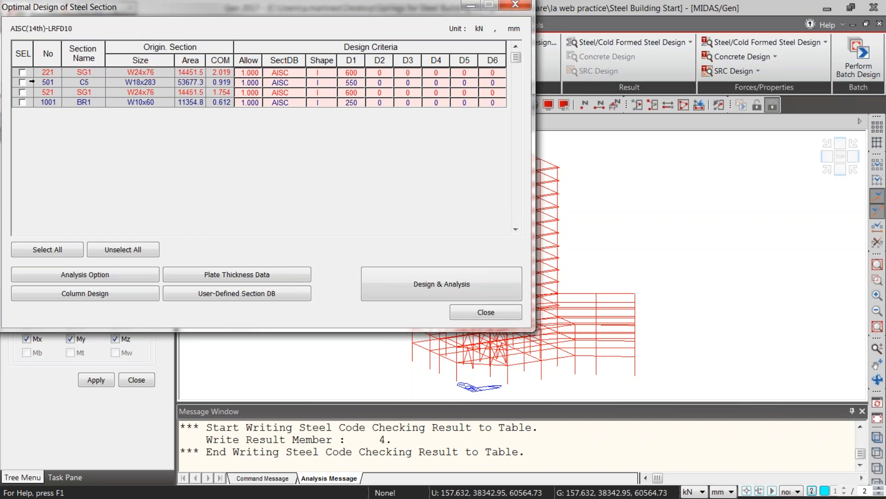
{"action": "left_click", "coordinate": [49, 252]}
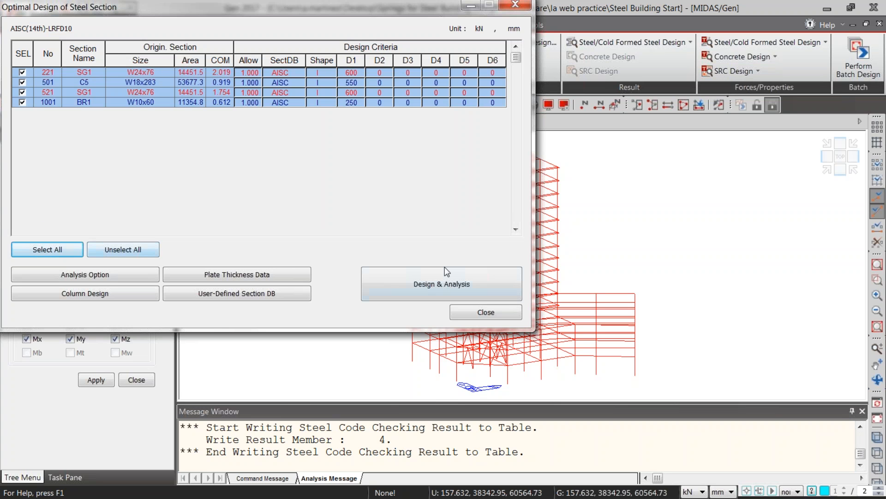
{"action": "left_click", "coordinate": [63, 275]}
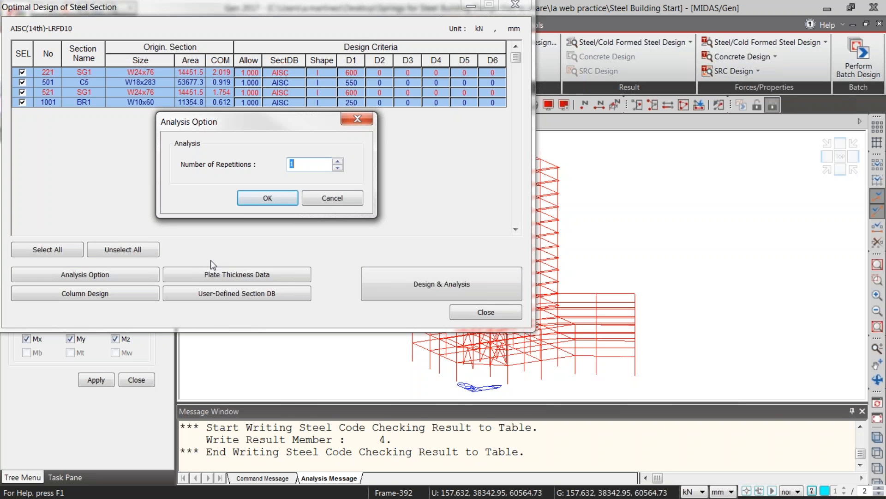
{"action": "left_click_drag", "start_coordinate": [202, 120], "coordinate": [225, 132]}
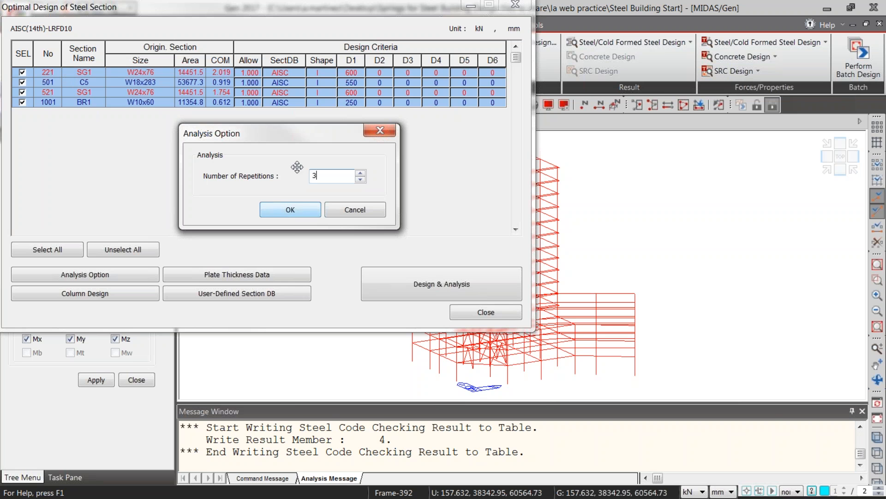
{"action": "left_click", "coordinate": [307, 208]}
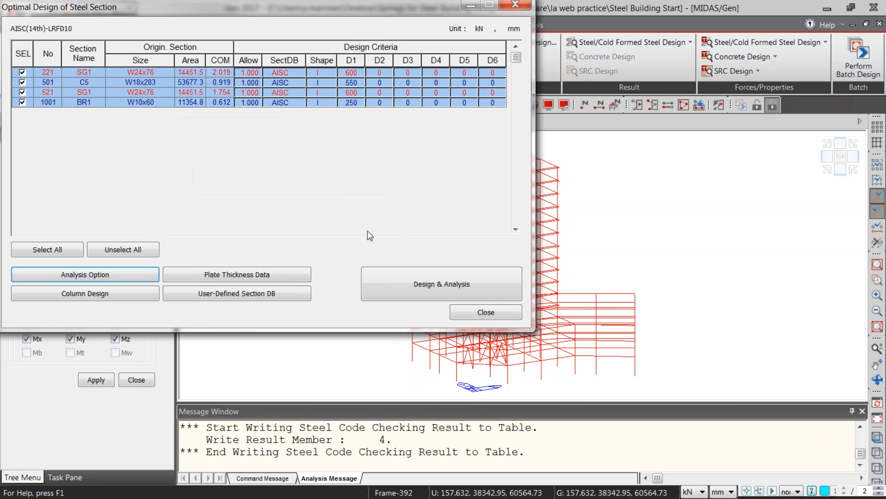
Step: Run the optimal design and analysis, dismiss the notice and show the Time 2 section results
{"action": "left_click", "coordinate": [397, 289]}
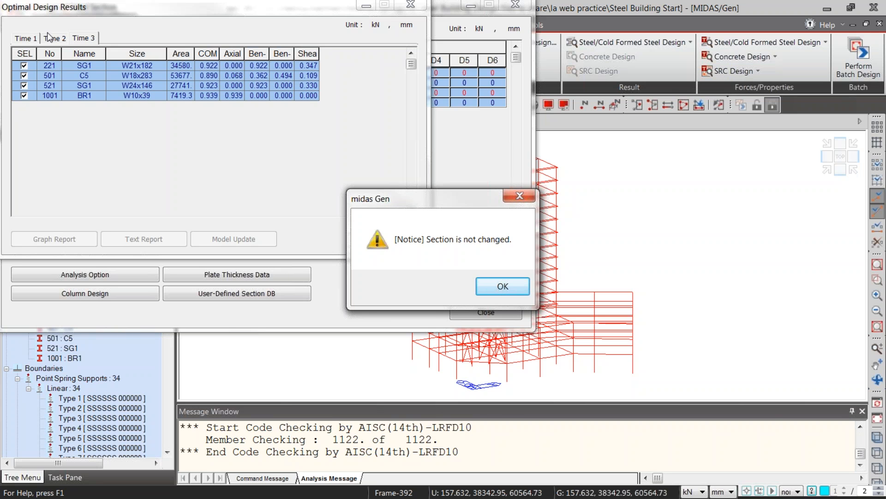
{"action": "left_click", "coordinate": [486, 283]}
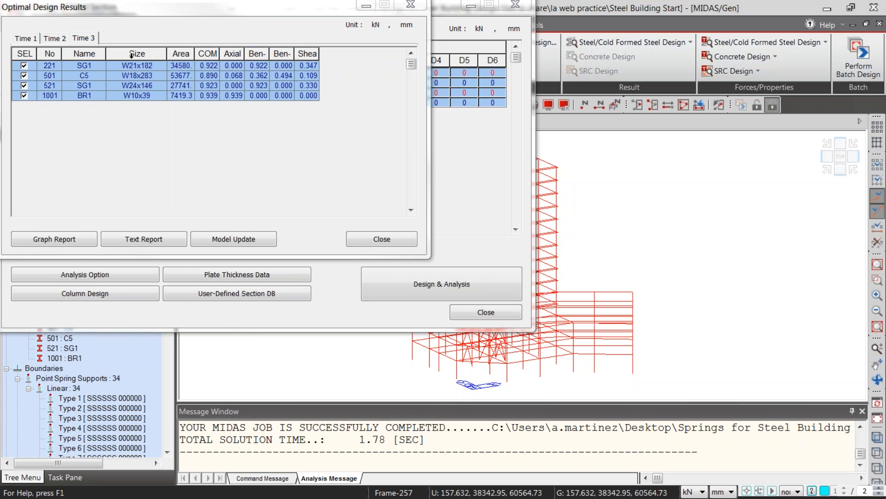
{"action": "left_click", "coordinate": [57, 39]}
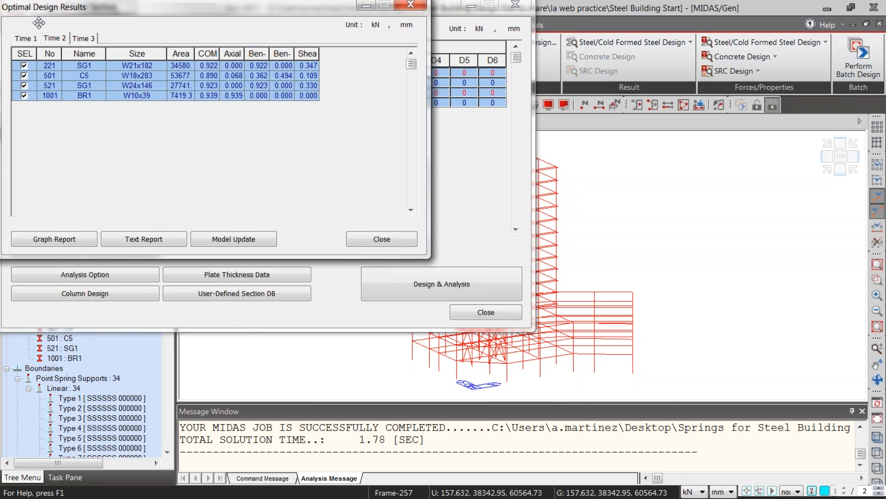
Step: Compare the Time 1 and Time 2 optimal design results and generate the graph report
{"action": "left_click", "coordinate": [32, 37]}
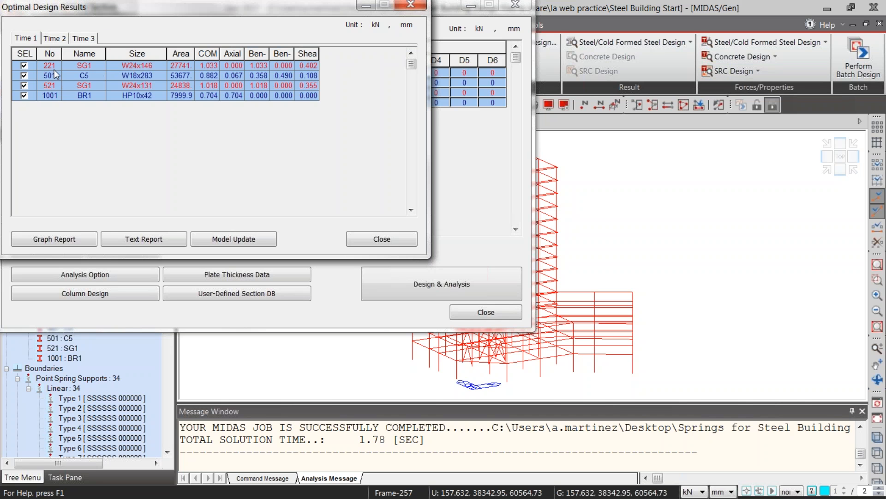
{"action": "left_click", "coordinate": [53, 41]}
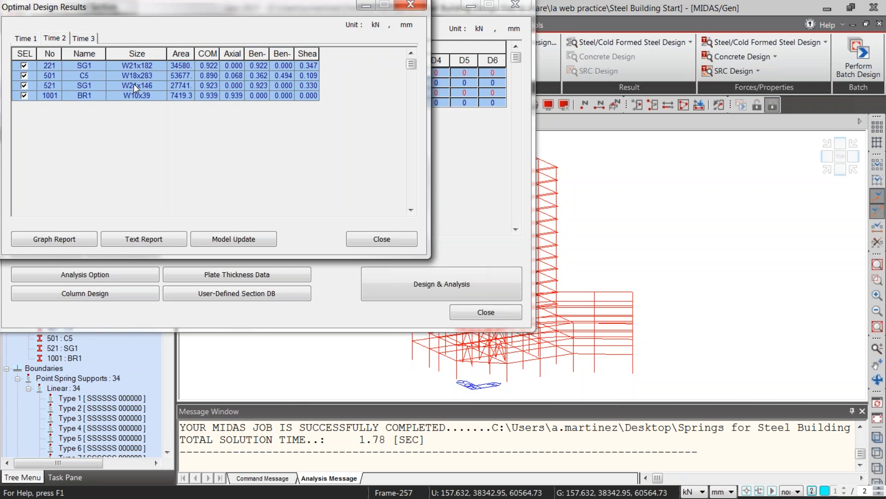
{"action": "left_click", "coordinate": [49, 237]}
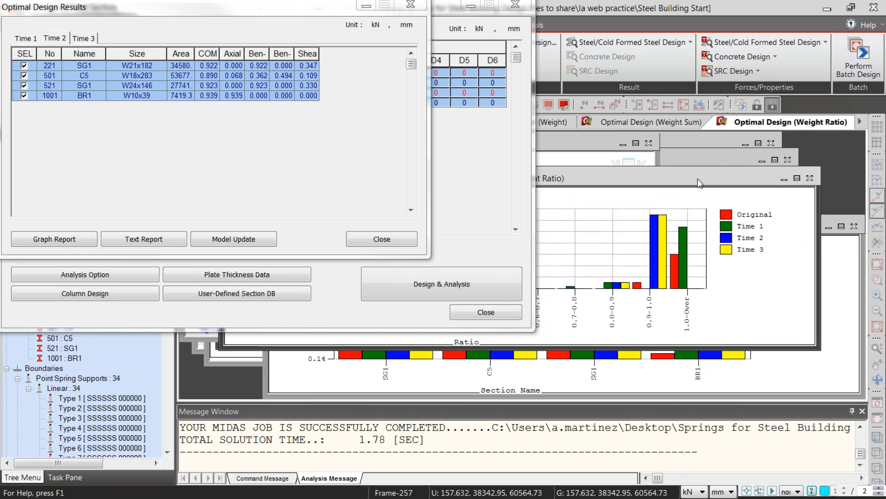
Step: Minimize the optimal design dialogs and maximize the Average Ratio chart of the optimal design results
{"action": "left_click_drag", "start_coordinate": [593, 148], "coordinate": [770, 150]}
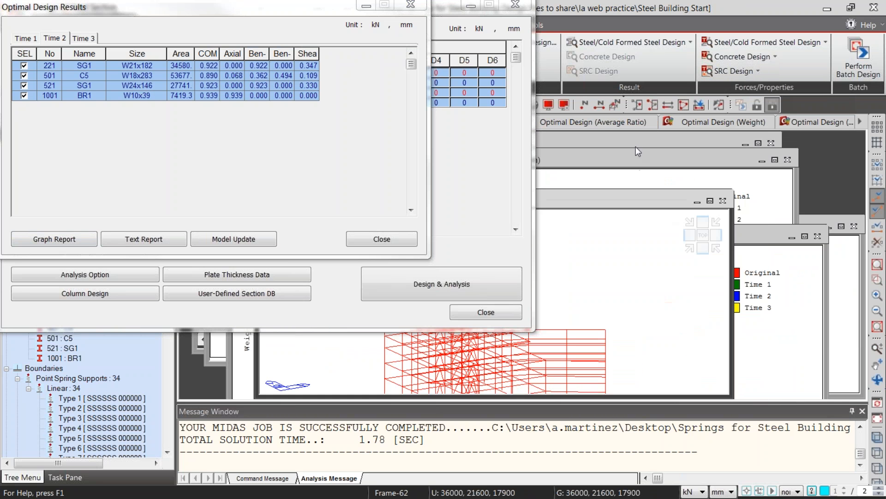
{"action": "left_click", "coordinate": [605, 121]}
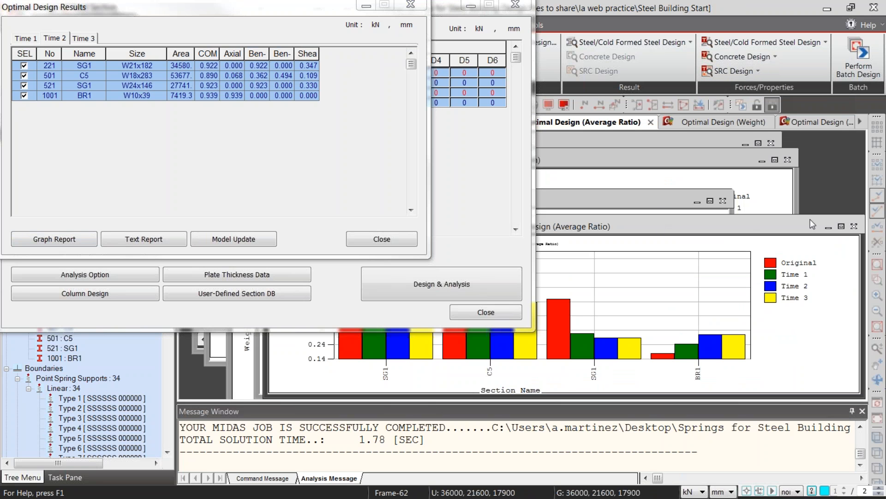
{"action": "left_click", "coordinate": [366, 5]}
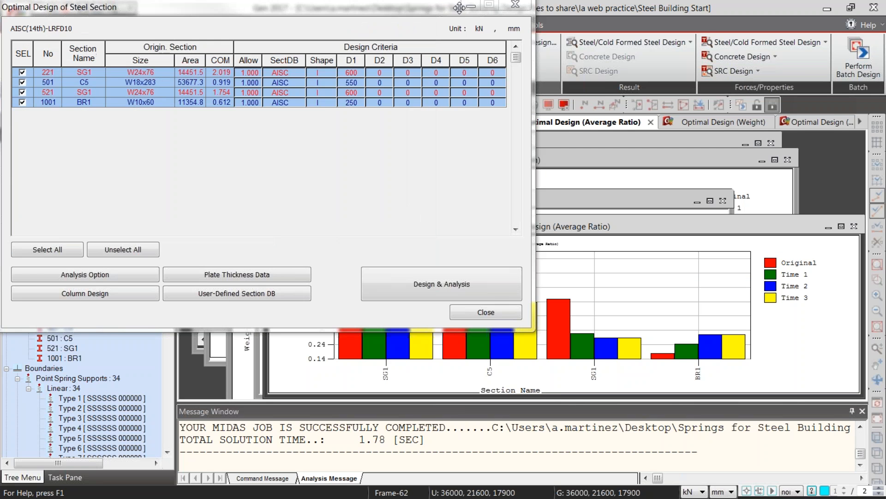
{"action": "left_click", "coordinate": [472, 6]}
{"action": "left_click", "coordinate": [841, 226]}
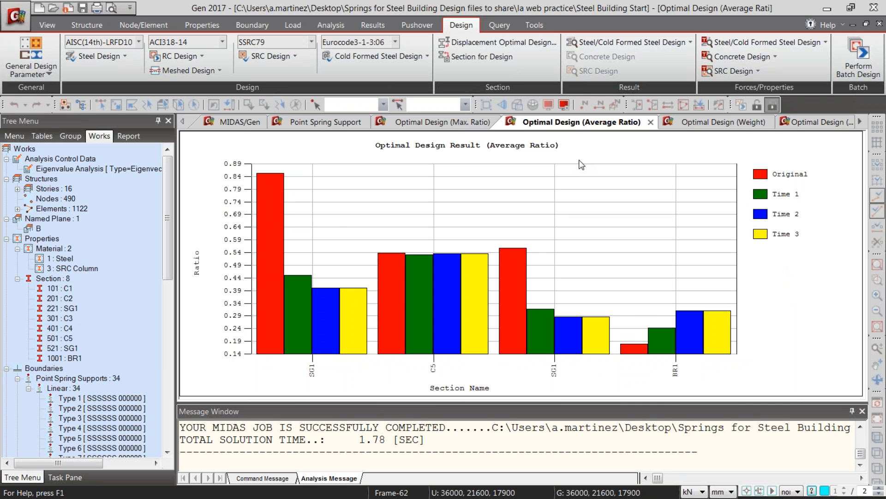
Step: Examine the Max. Ratio, Weight and Weight Sum charts, and return to the Max. Ratio chart
{"action": "left_click", "coordinate": [461, 122]}
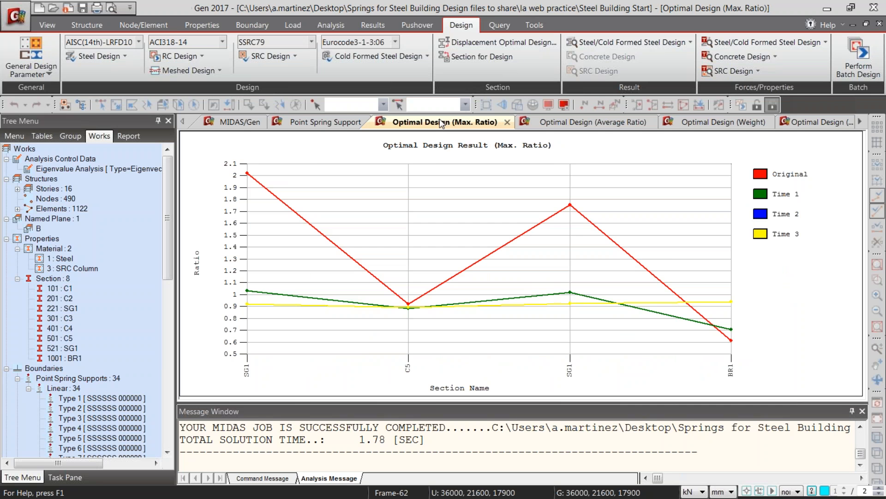
{"action": "left_click", "coordinate": [706, 122]}
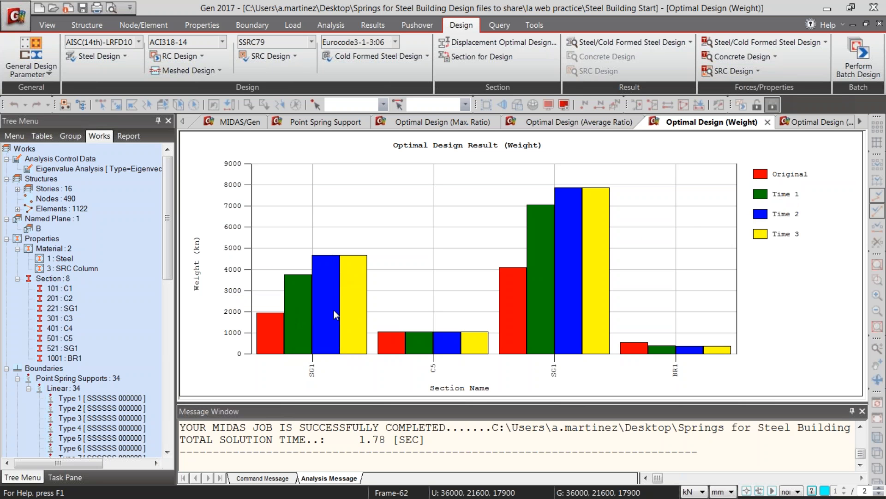
{"action": "mouse_move", "coordinate": [324, 323]}
{"action": "left_click", "coordinate": [802, 115]}
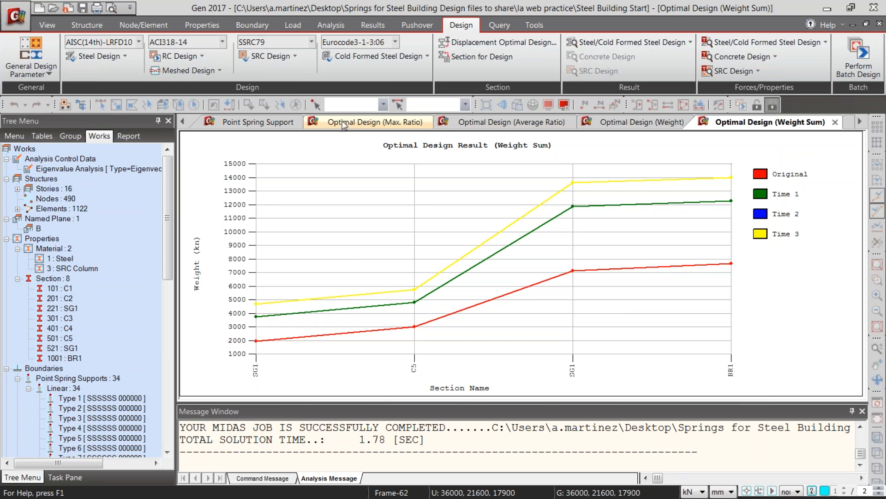
{"action": "left_click", "coordinate": [360, 123]}
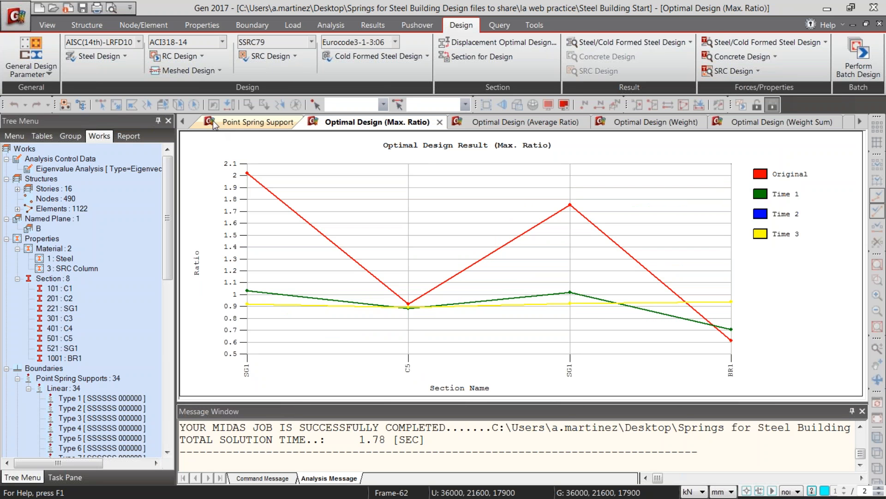
Step: Update the model with the Time 2 sections, accept deleting the analysis results and close the optimal design dialog
{"action": "left_click", "coordinate": [183, 122]}
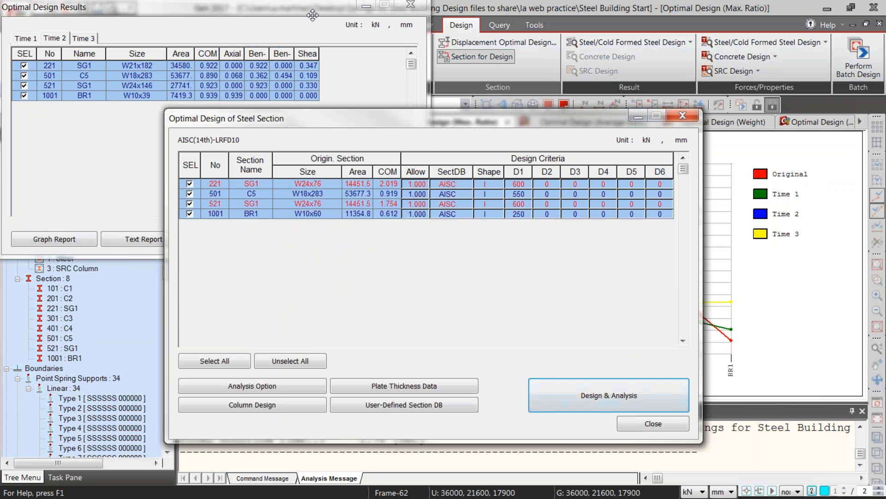
{"action": "left_click_drag", "start_coordinate": [313, 15], "coordinate": [335, 98]}
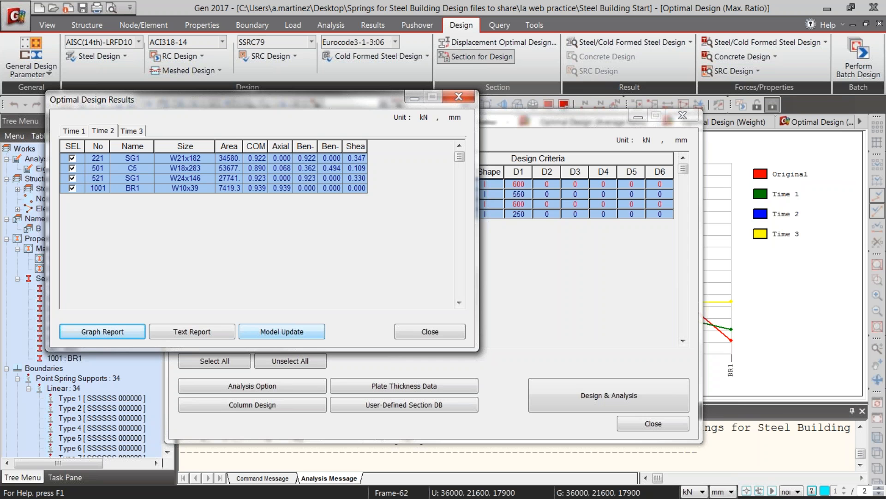
{"action": "left_click", "coordinate": [281, 332]}
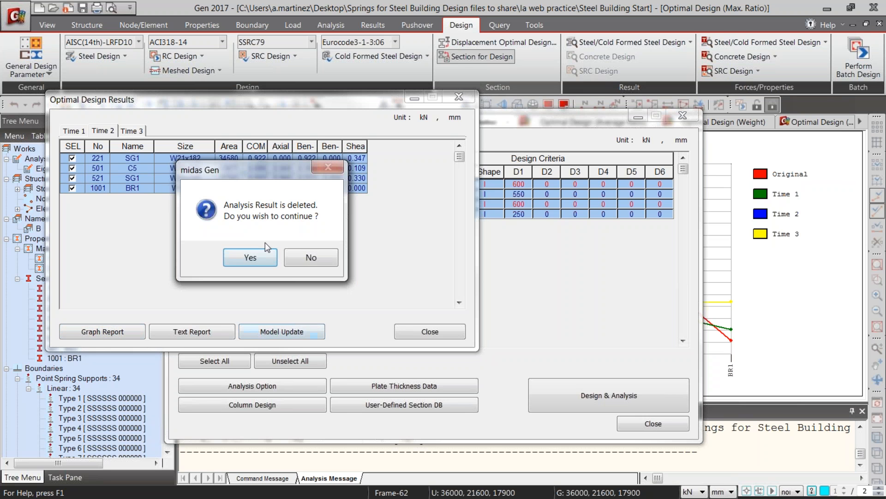
{"action": "left_click", "coordinate": [253, 257]}
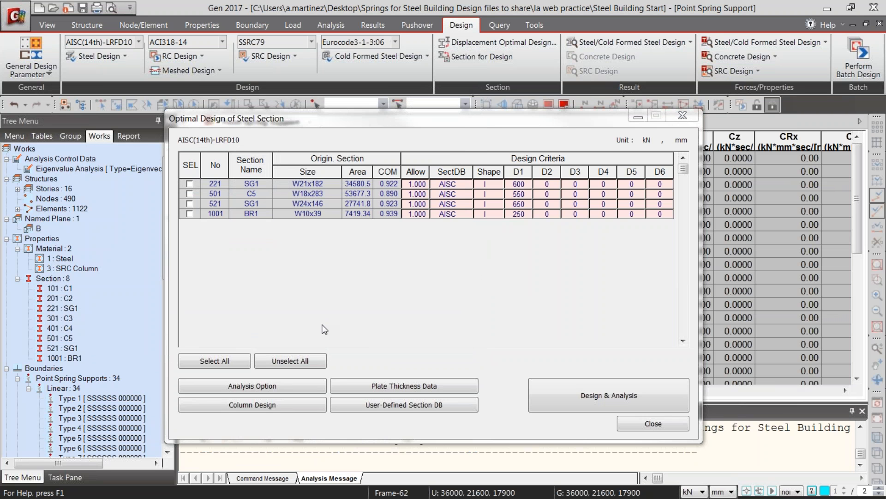
{"action": "left_click", "coordinate": [659, 427]}
Step: In the model view, plot the DXYZ displacement contour for ST: Self with deformed shape and legend, and render it in Hidden mode
{"action": "left_click", "coordinate": [181, 121]}
{"action": "left_click", "coordinate": [217, 121]}
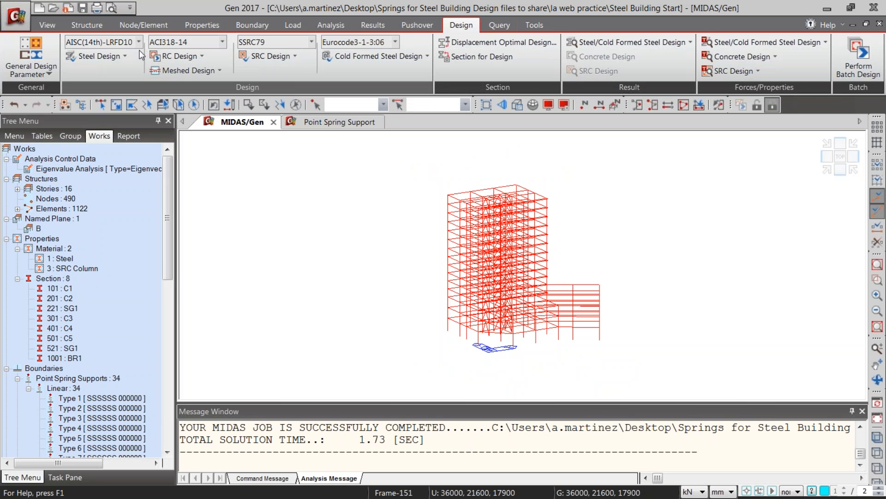
{"action": "left_click", "coordinate": [375, 30]}
{"action": "left_click", "coordinate": [113, 56]}
{"action": "left_click", "coordinate": [119, 86]}
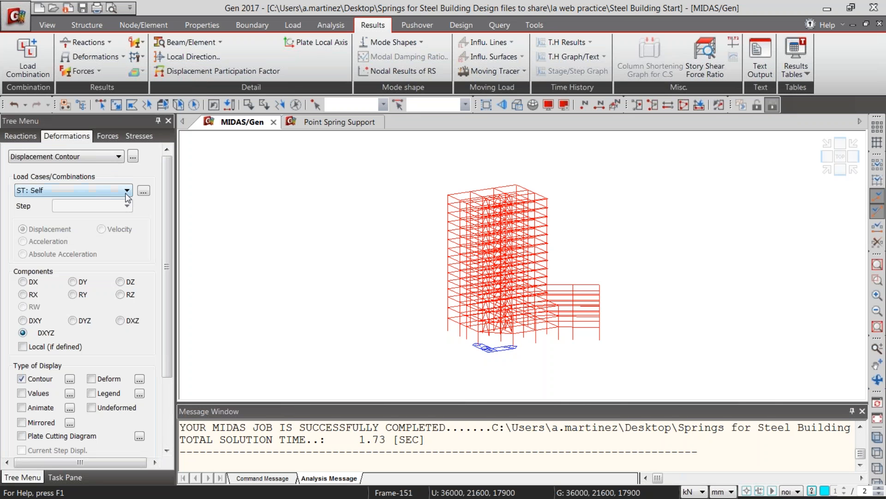
{"action": "scroll", "coordinate": [152, 365], "scroll_direction": "down", "scroll_amount": 4}
{"action": "left_click", "coordinate": [96, 415]}
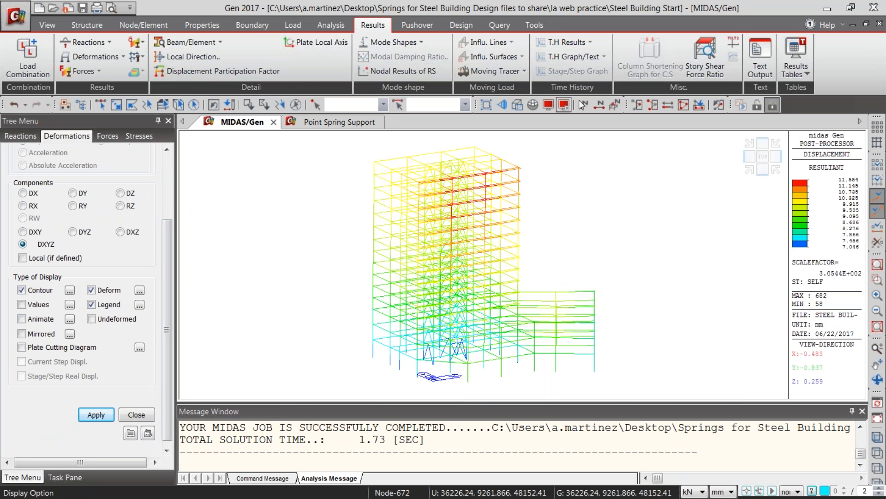
{"action": "left_click", "coordinate": [47, 25]}
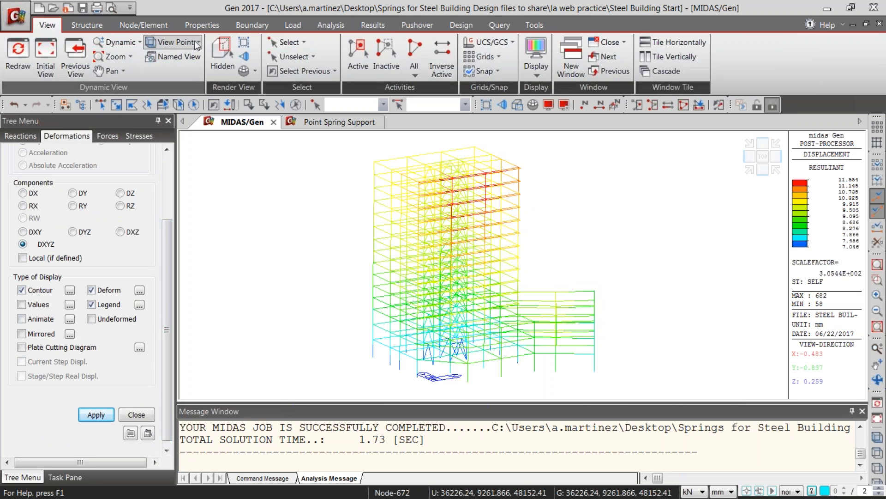
{"action": "left_click", "coordinate": [224, 56]}
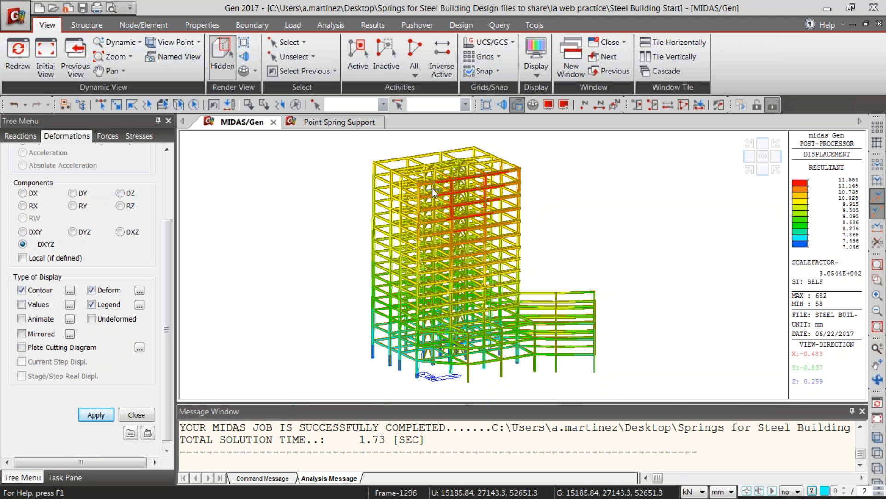
{"action": "mouse_move", "coordinate": [432, 179]}
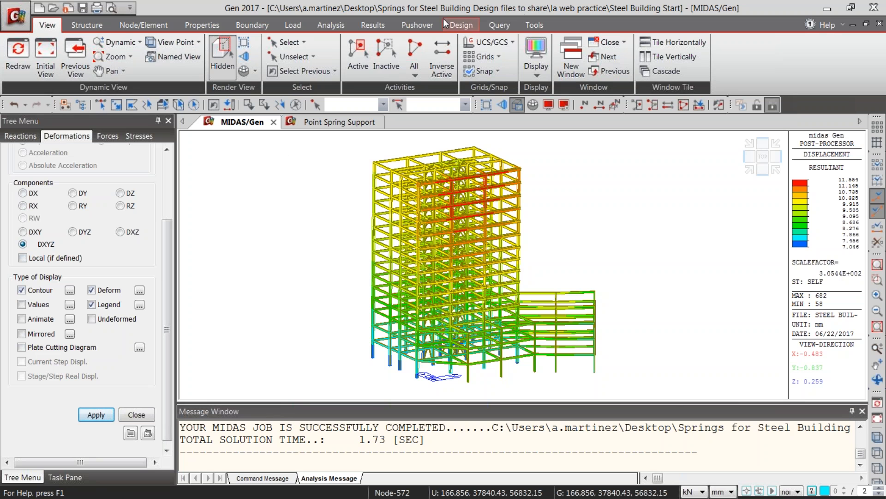
{"action": "left_click", "coordinate": [375, 25]}
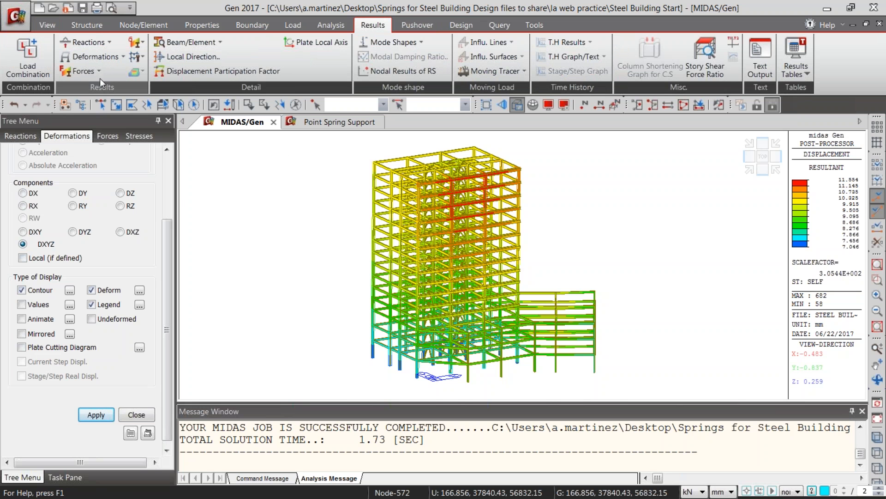
{"action": "left_click", "coordinate": [89, 72]}
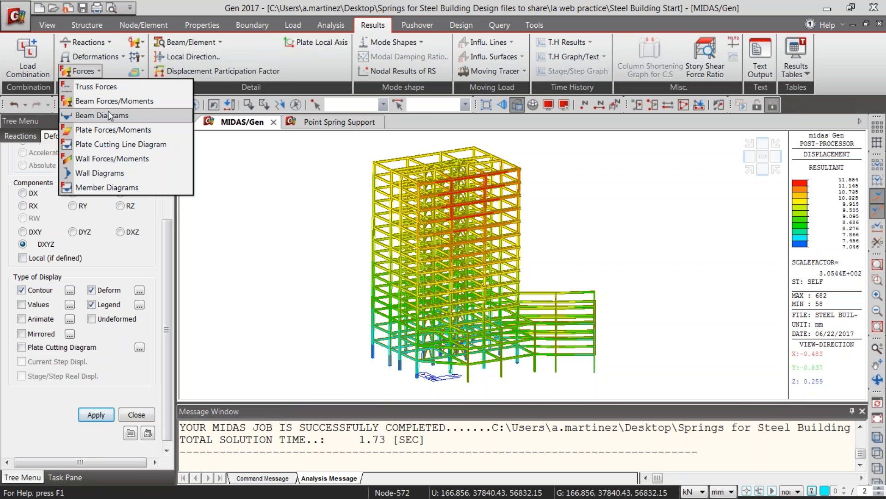
{"action": "left_click", "coordinate": [293, 190]}
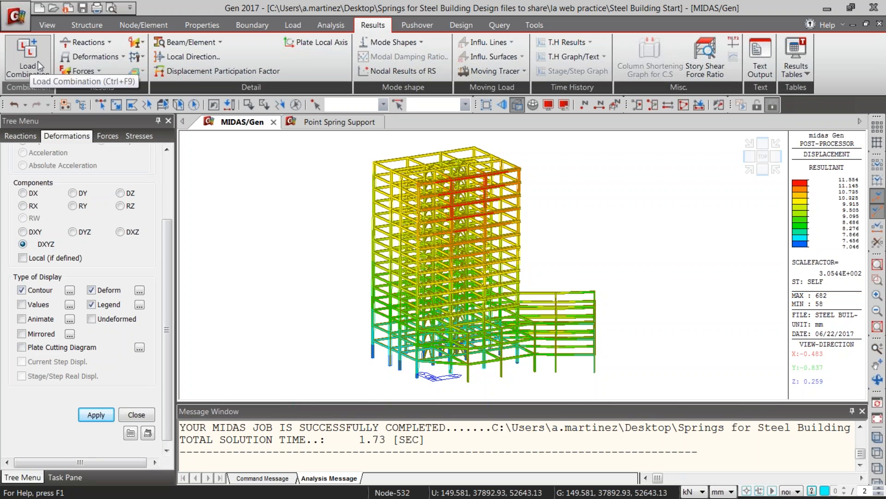
Step: View the SRC Design Code settings and close them without making changes
{"action": "left_click", "coordinate": [457, 25]}
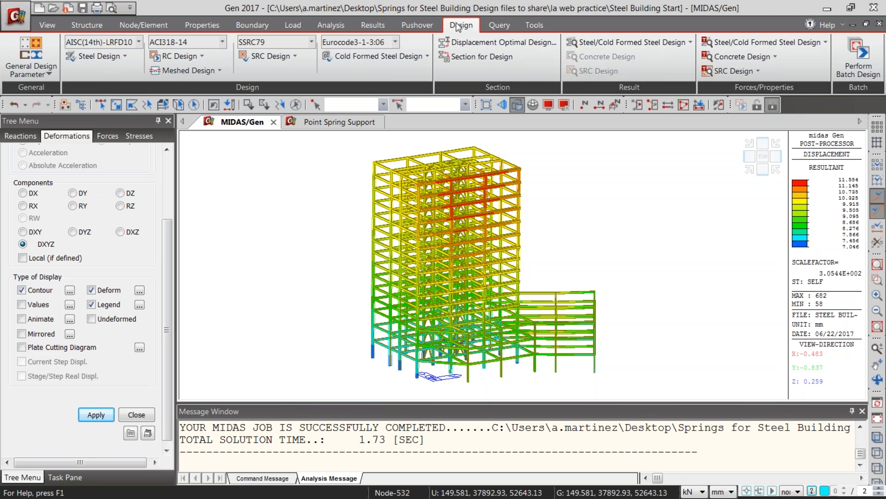
{"action": "left_click", "coordinate": [287, 57]}
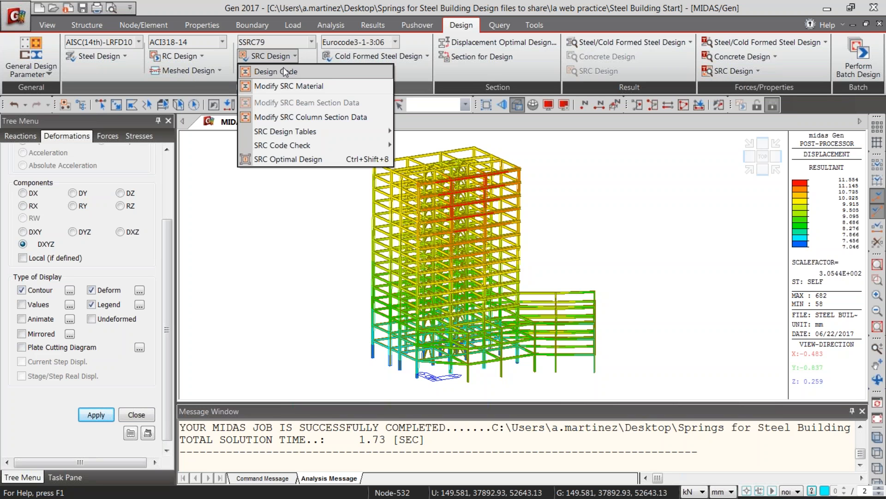
{"action": "left_click", "coordinate": [290, 71]}
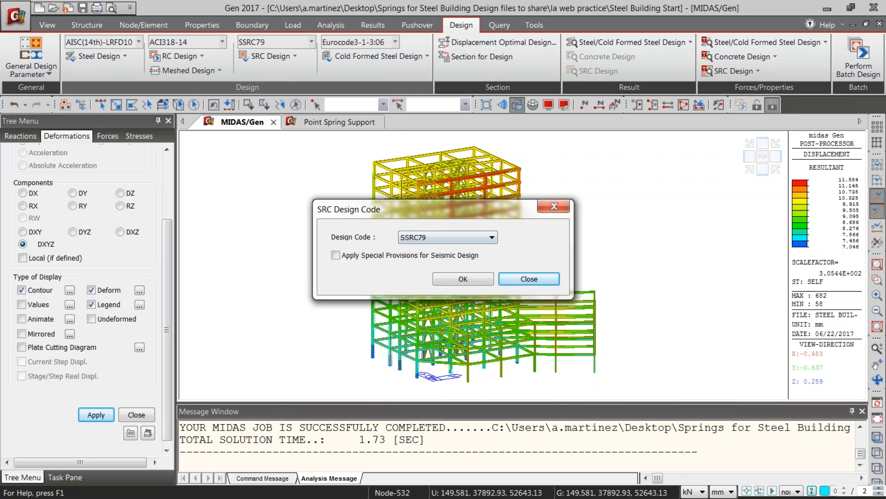
{"action": "left_click", "coordinate": [553, 205]}
Step: Open the SRC column section data, select all sections C1 to C4 and review the reinforcing main bar size options
{"action": "left_click", "coordinate": [295, 57]}
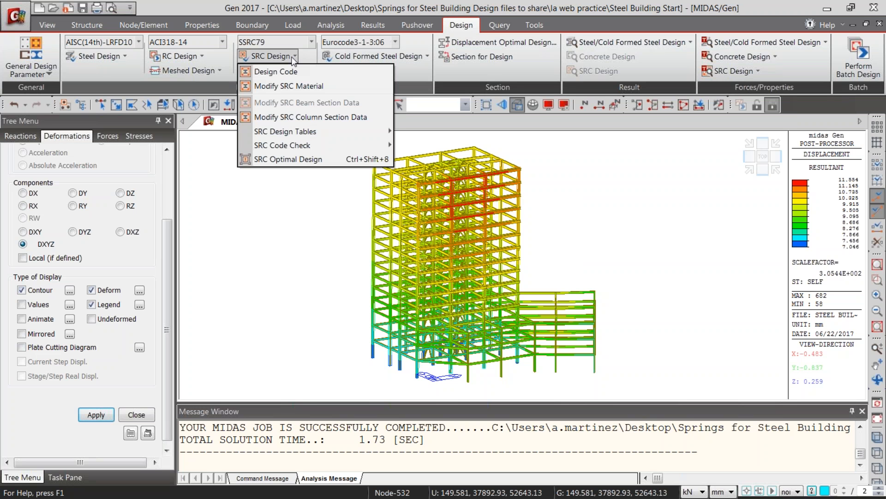
{"action": "mouse_move", "coordinate": [330, 145]}
{"action": "left_click", "coordinate": [263, 117]}
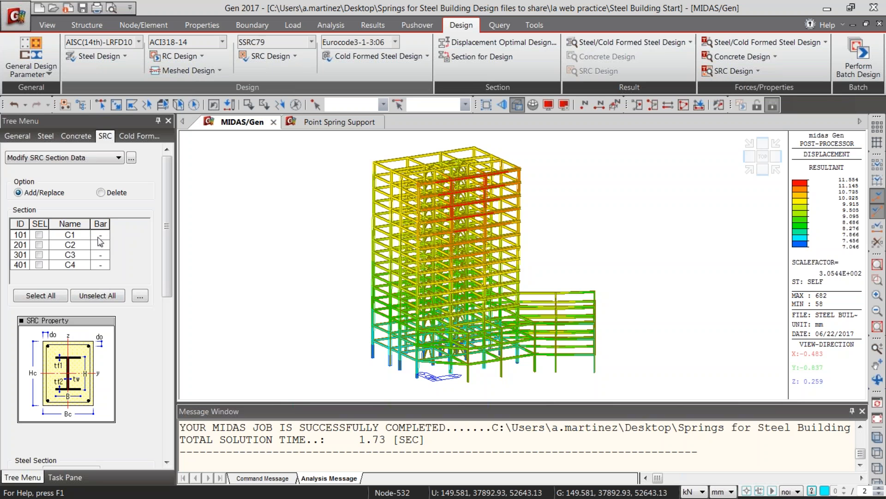
{"action": "left_click", "coordinate": [37, 295]}
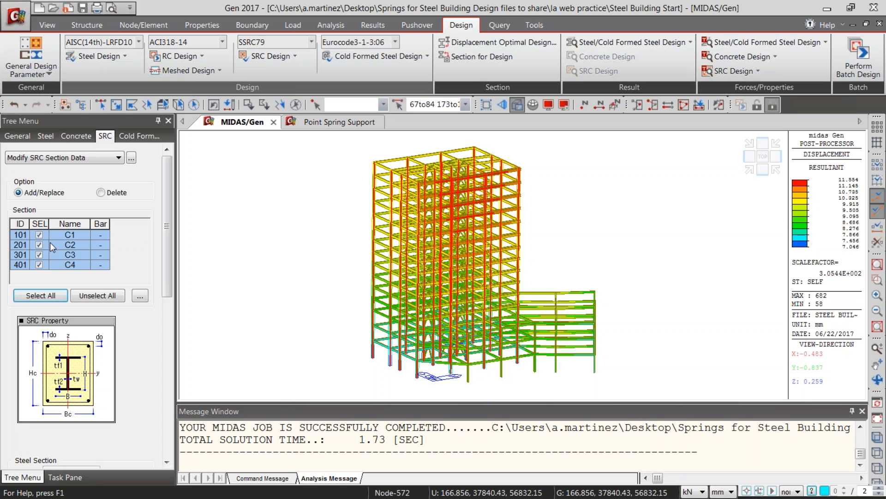
{"action": "left_click_drag", "start_coordinate": [174, 270], "coordinate": [157, 397]}
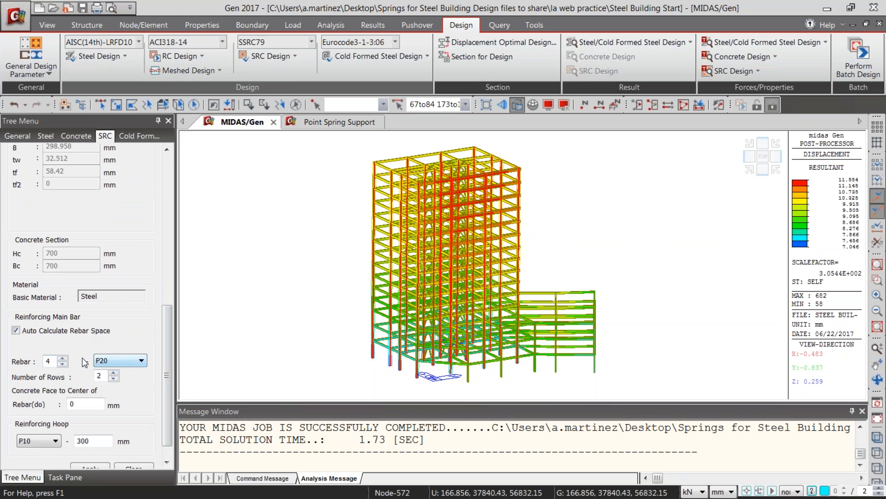
{"action": "left_click", "coordinate": [98, 361]}
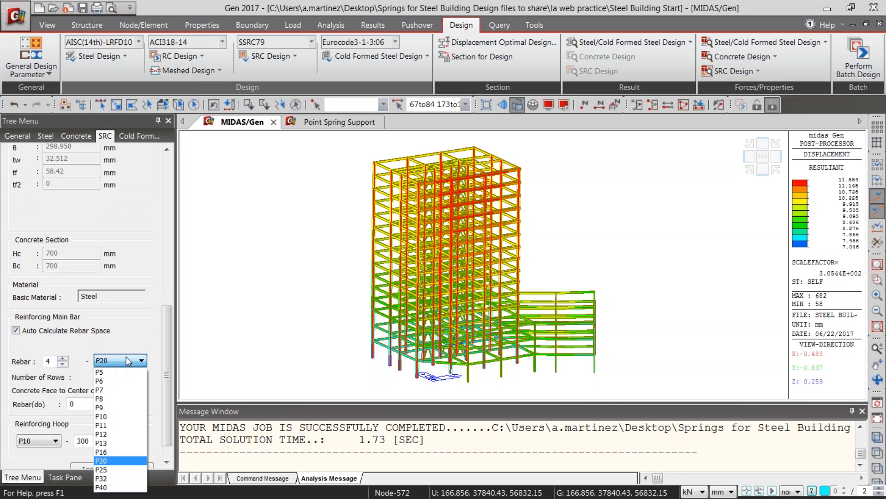
{"action": "left_click", "coordinate": [98, 342]}
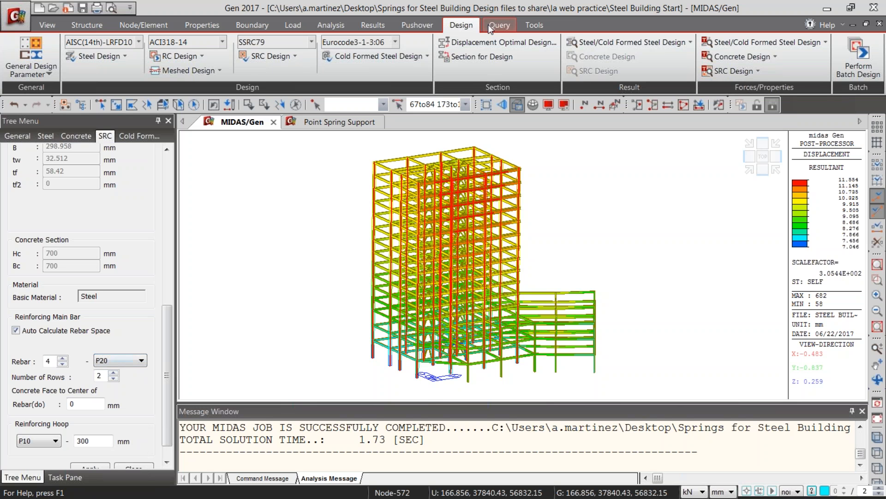
Step: In the Design/Load Code preferences, choose ACI318-14 for concrete, SSRC79 for SRC and ASTM(RC) as rebar material code, and accept
{"action": "left_click", "coordinate": [531, 26]}
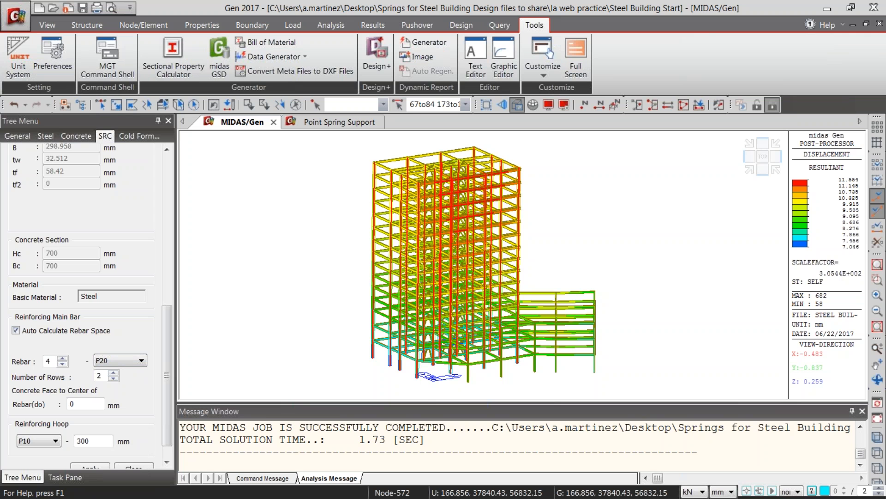
{"action": "left_click", "coordinate": [52, 53]}
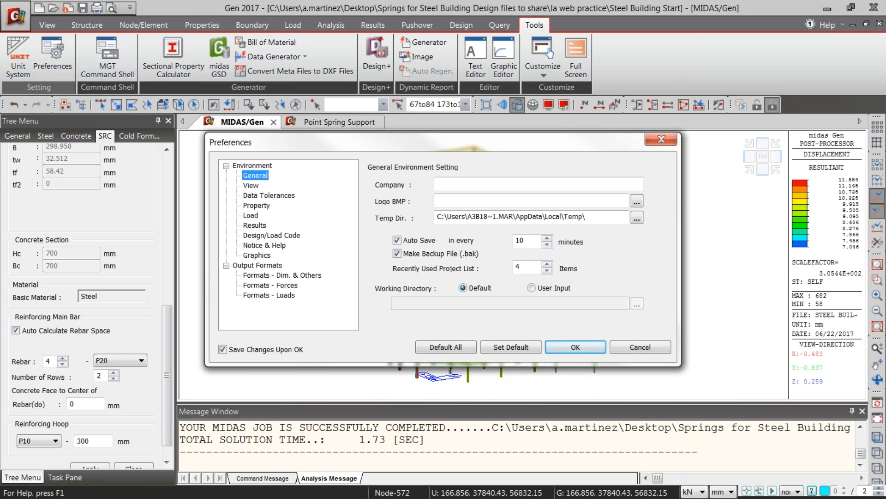
{"action": "left_click", "coordinate": [257, 236]}
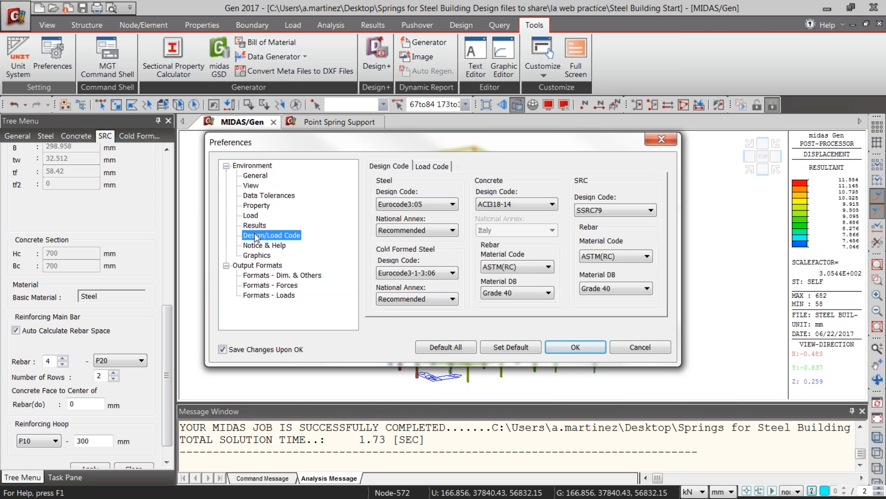
{"action": "left_click", "coordinate": [538, 267]}
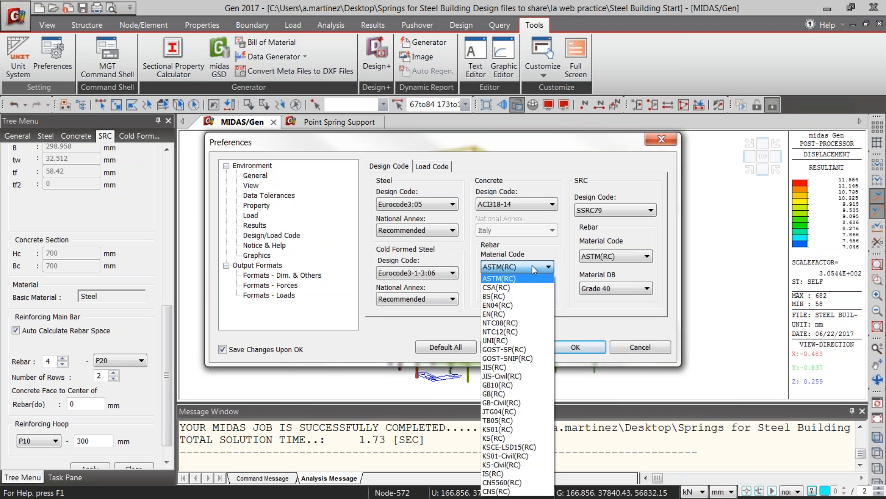
{"action": "left_click", "coordinate": [517, 280]}
{"action": "left_click", "coordinate": [509, 205]}
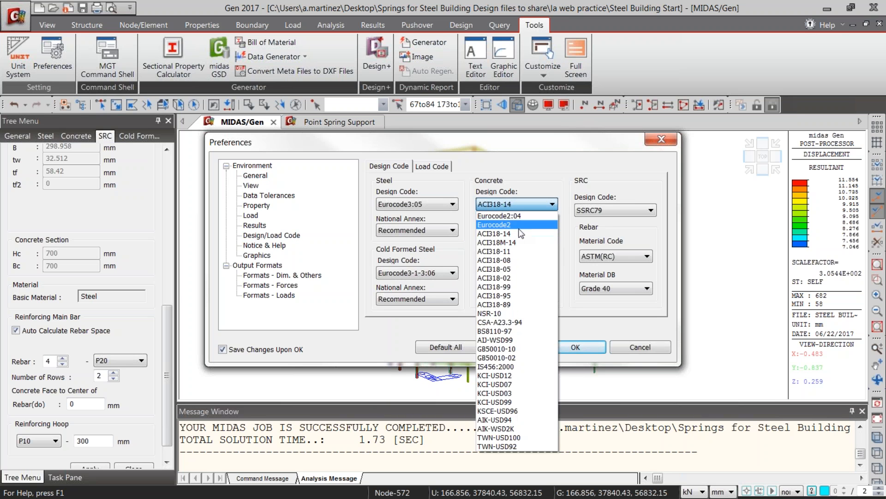
{"action": "left_click", "coordinate": [519, 233]}
{"action": "left_click", "coordinate": [619, 210]}
{"action": "left_click", "coordinate": [618, 221]}
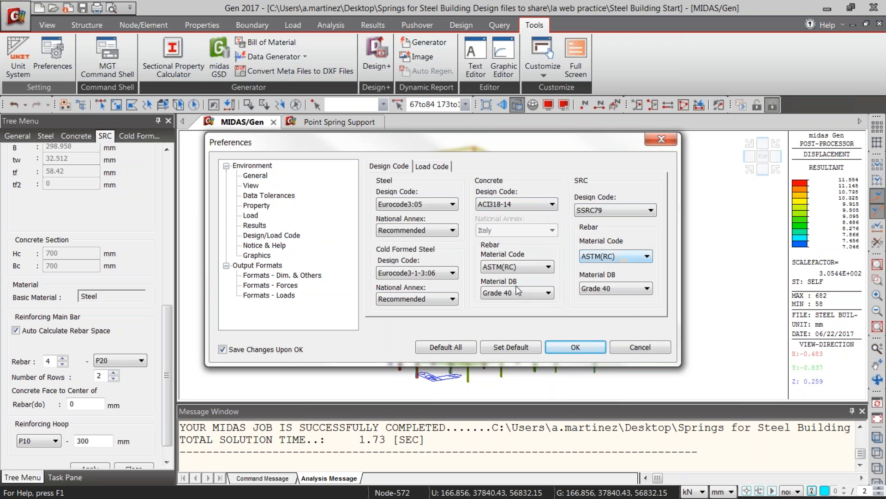
{"action": "left_click", "coordinate": [596, 347]}
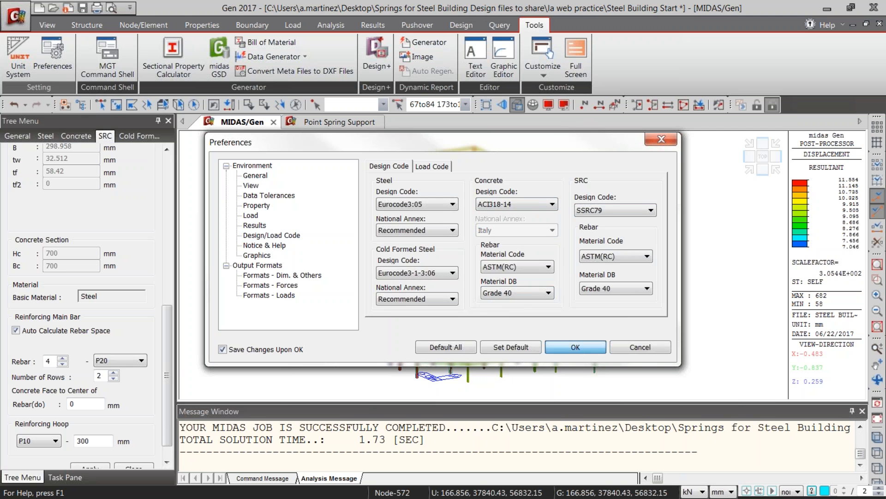
Step: Set the reinforcing main bars of the selected SRC column sections to 8 of size #18, in 4 rows
{"action": "left_click", "coordinate": [120, 358]}
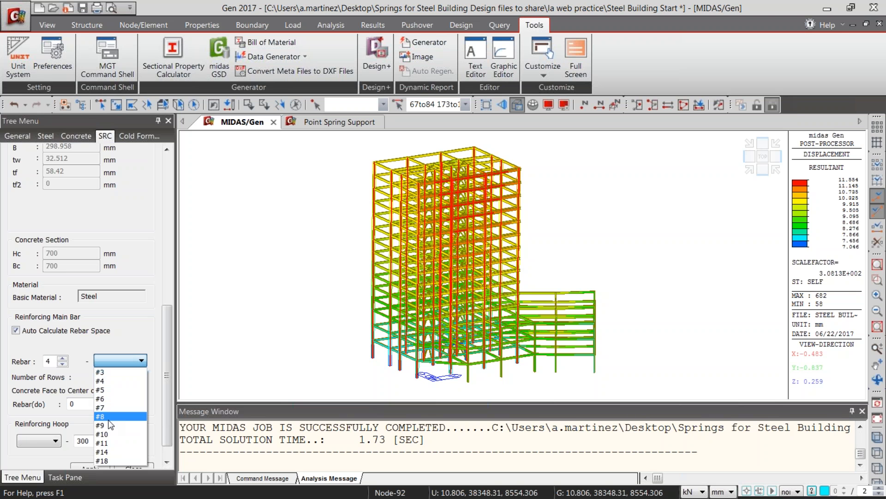
{"action": "left_click", "coordinate": [127, 460]}
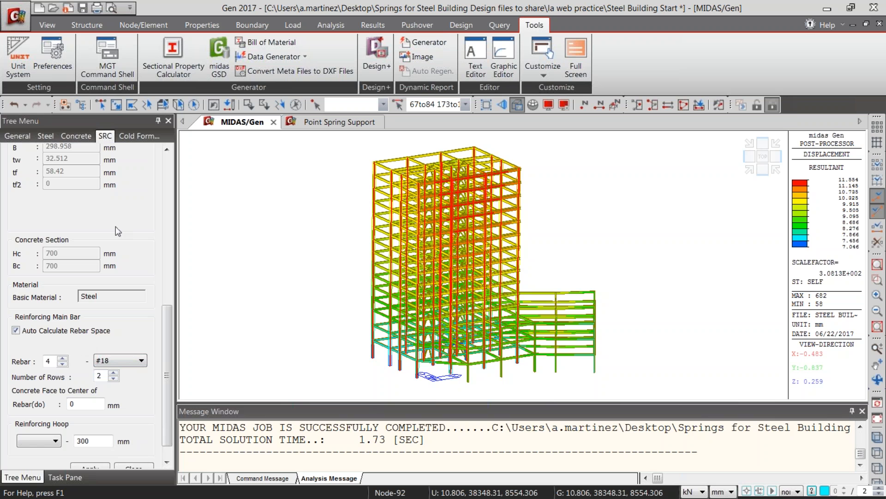
{"action": "left_click", "coordinate": [63, 360]}
{"action": "left_click", "coordinate": [113, 373]}
{"action": "left_click", "coordinate": [113, 373]}
Step: Set the reinforcing hoops to #5 at 300 mm and apply the SRC data to sections C1 to C4
{"action": "scroll", "coordinate": [166, 413], "scroll_direction": "down", "scroll_amount": 1}
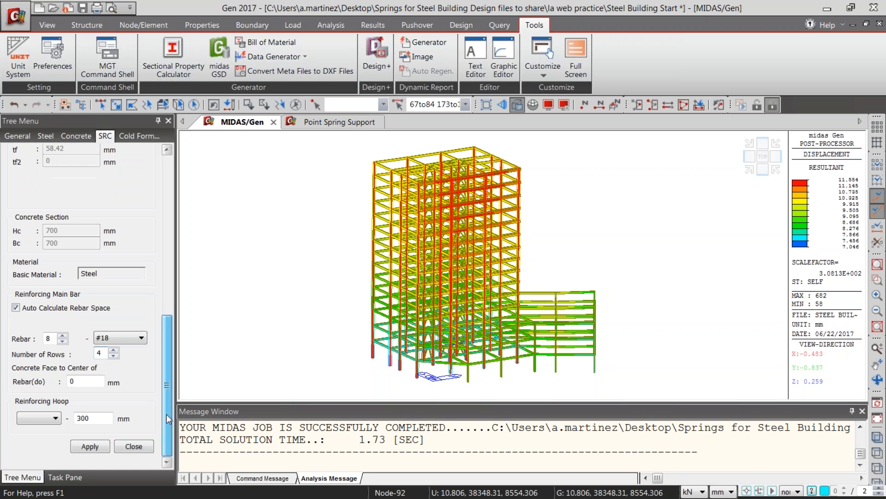
{"action": "left_click", "coordinate": [54, 418]}
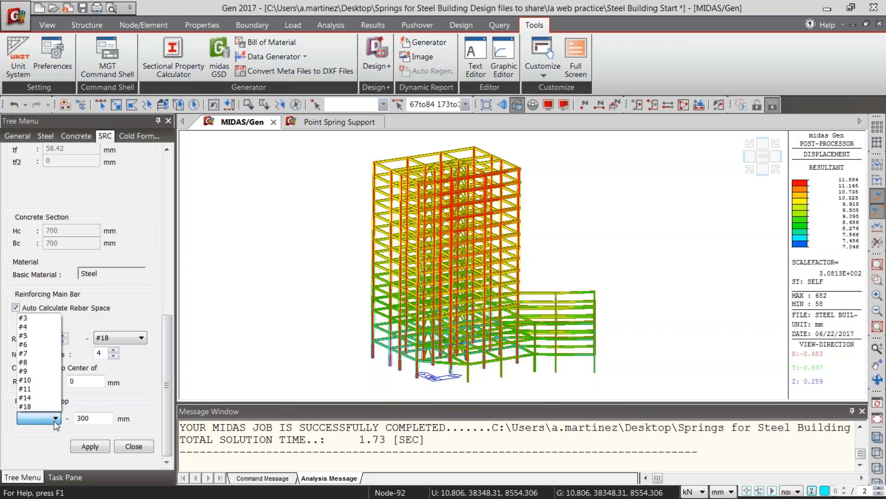
{"action": "left_click", "coordinate": [33, 339]}
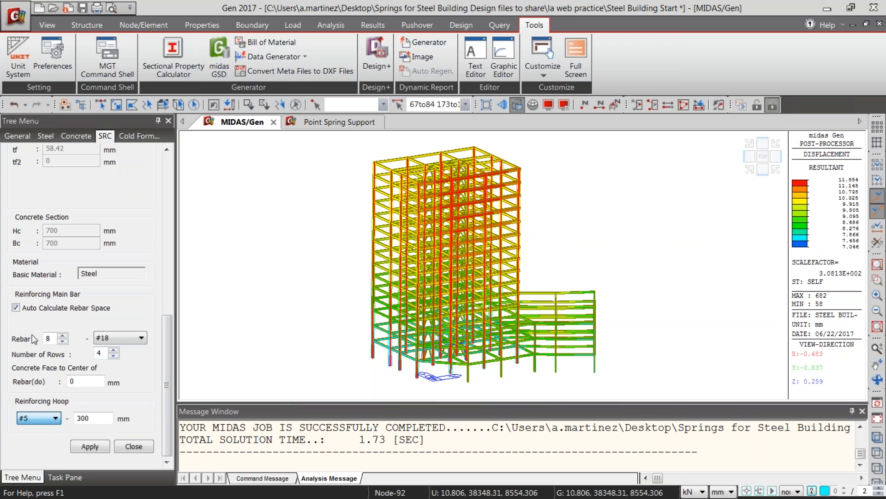
{"action": "left_click", "coordinate": [103, 448]}
{"action": "left_click_drag", "start_coordinate": [166, 400], "coordinate": [172, 245]}
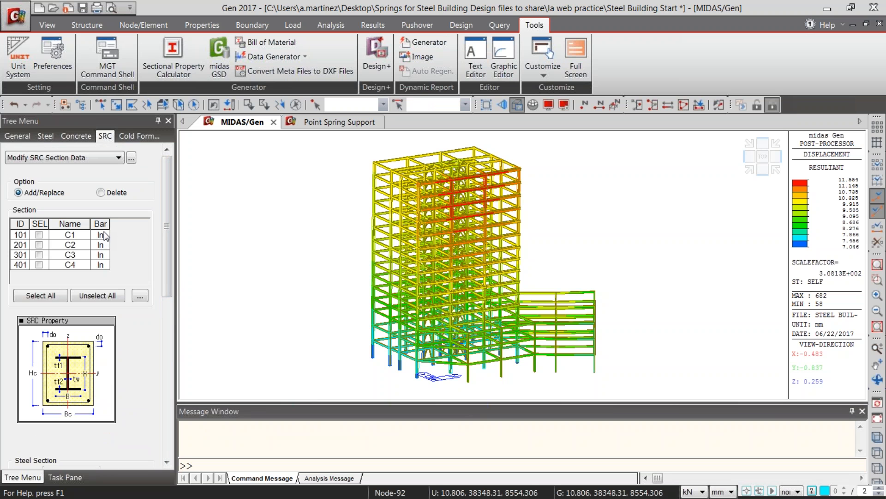
Step: Run the SRC column code check and expand the result table to show its full details
{"action": "left_click", "coordinate": [460, 25]}
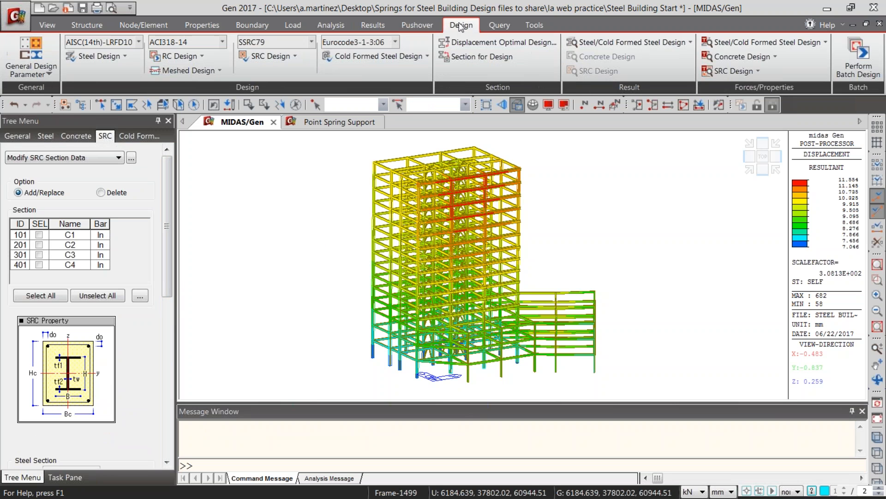
{"action": "left_click", "coordinate": [296, 56]}
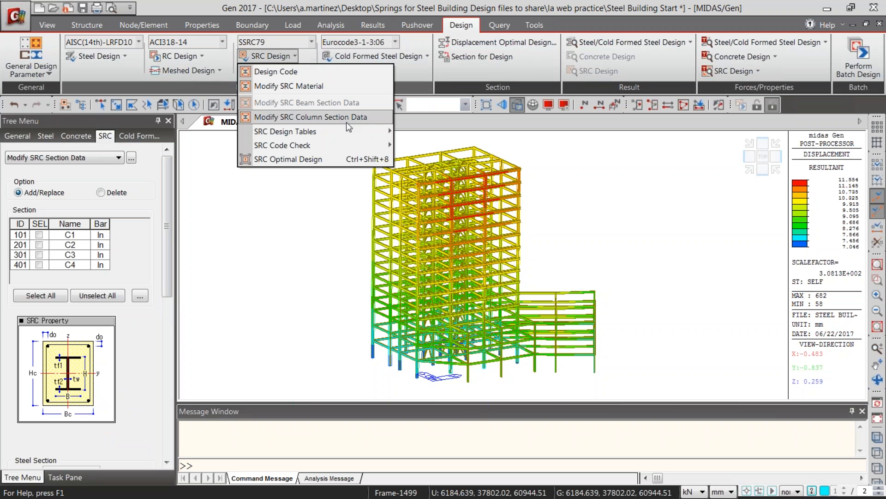
{"action": "mouse_move", "coordinate": [378, 145]}
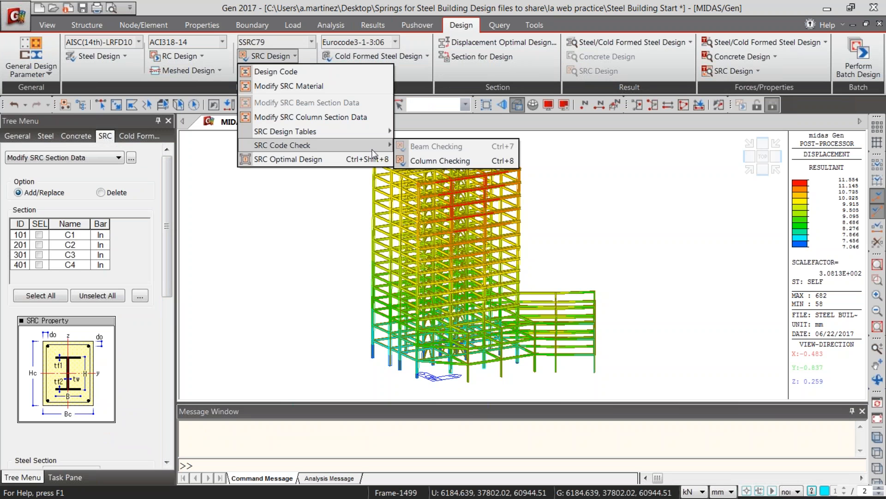
{"action": "left_click", "coordinate": [450, 162]}
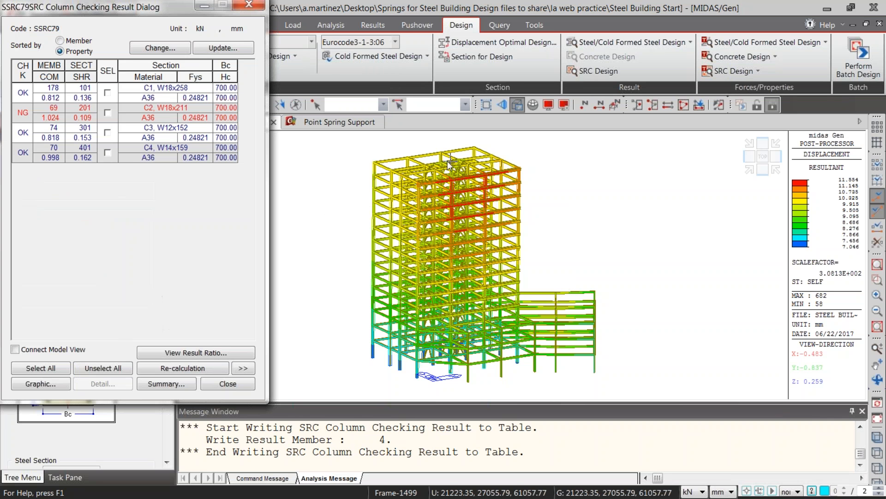
{"action": "left_click", "coordinate": [240, 368]}
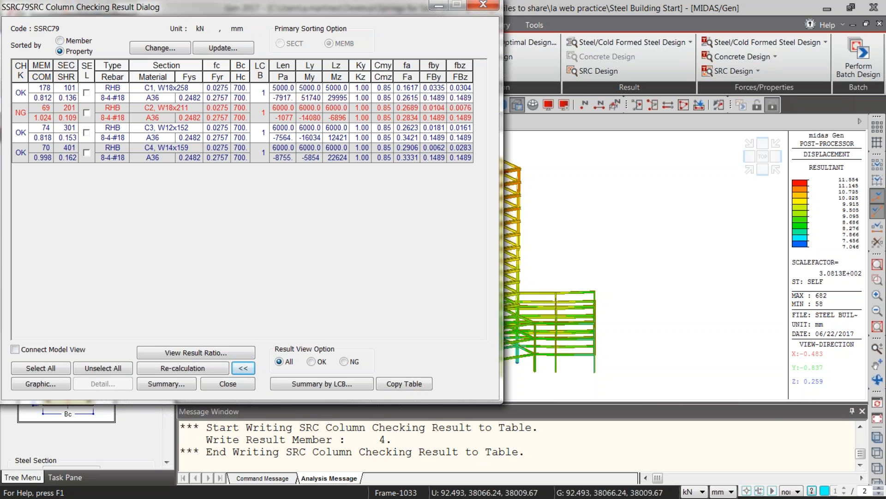
Step: Select section C2 in the check results, review its graphic design report, and close the report and the results dialog
{"action": "left_click", "coordinate": [97, 115]}
{"action": "left_click", "coordinate": [87, 112]}
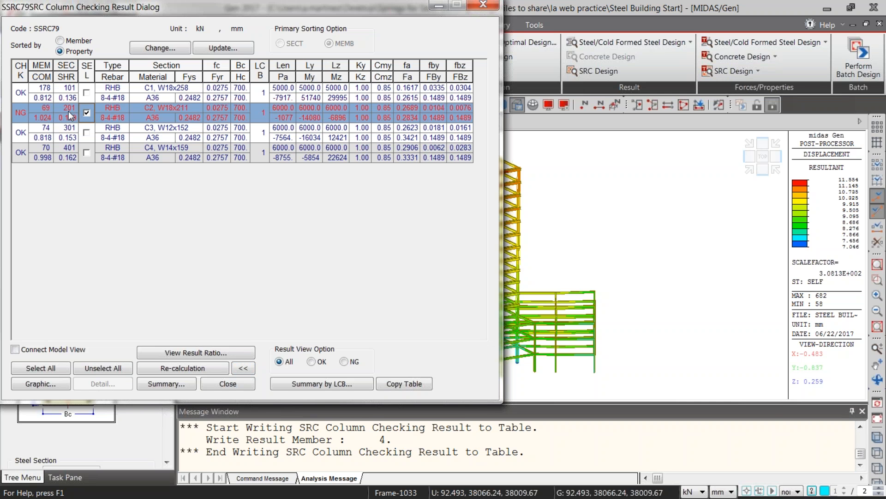
{"action": "left_click", "coordinate": [36, 383]}
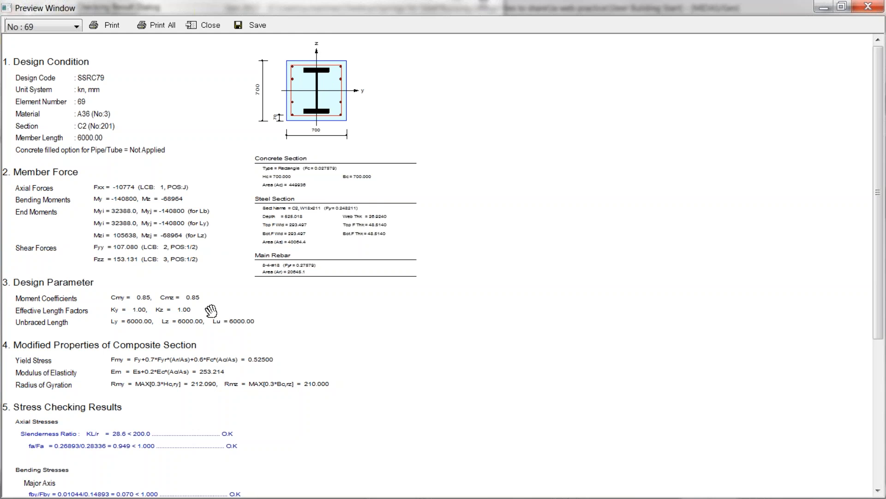
{"action": "left_click_drag", "start_coordinate": [211, 313], "coordinate": [212, 146]}
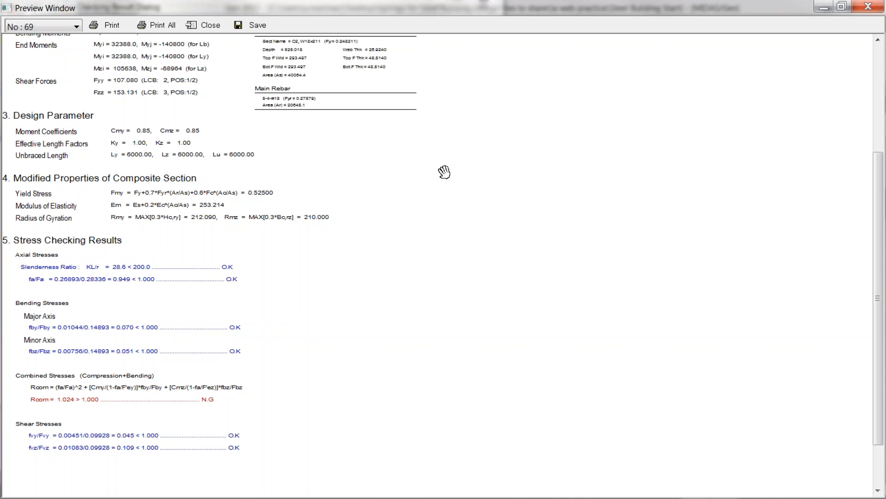
{"action": "left_click_drag", "start_coordinate": [445, 170], "coordinate": [453, 427]}
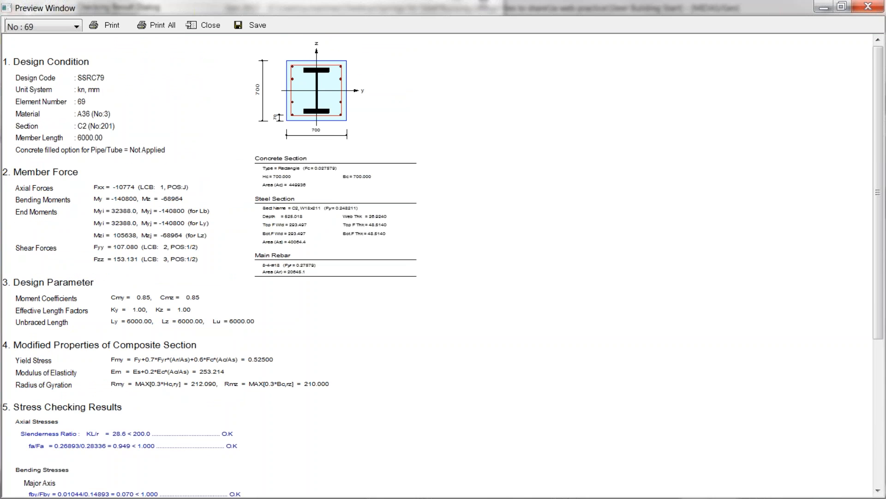
{"action": "left_click", "coordinate": [861, 7]}
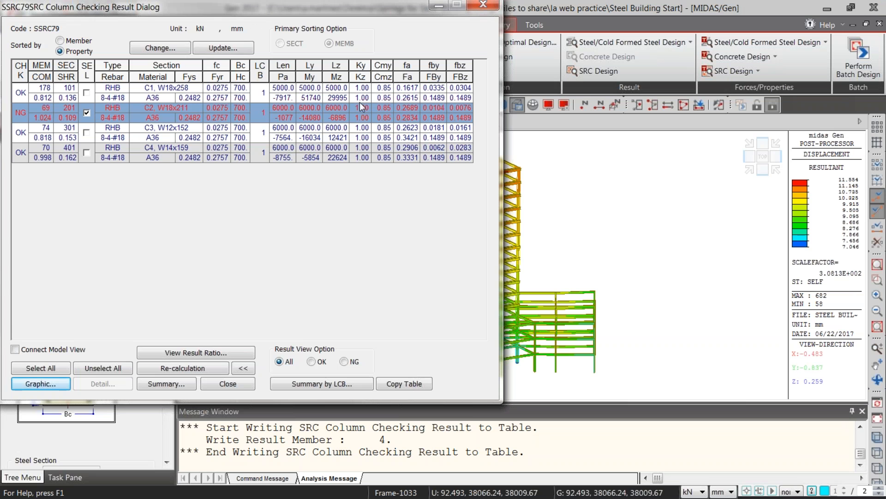
{"action": "left_click", "coordinate": [482, 5]}
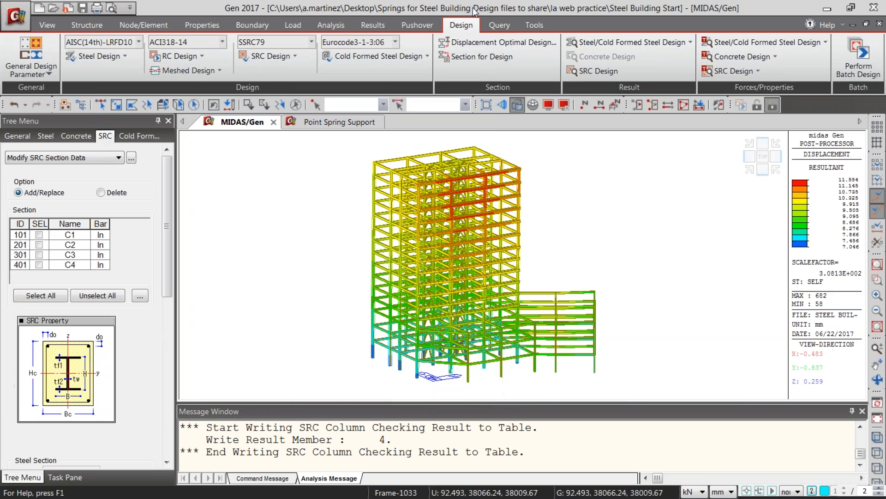
Step: Start SRC Optimal Design, select section C2 and accept the column design options Axial Force and Moments with External Const
{"action": "left_click", "coordinate": [295, 56]}
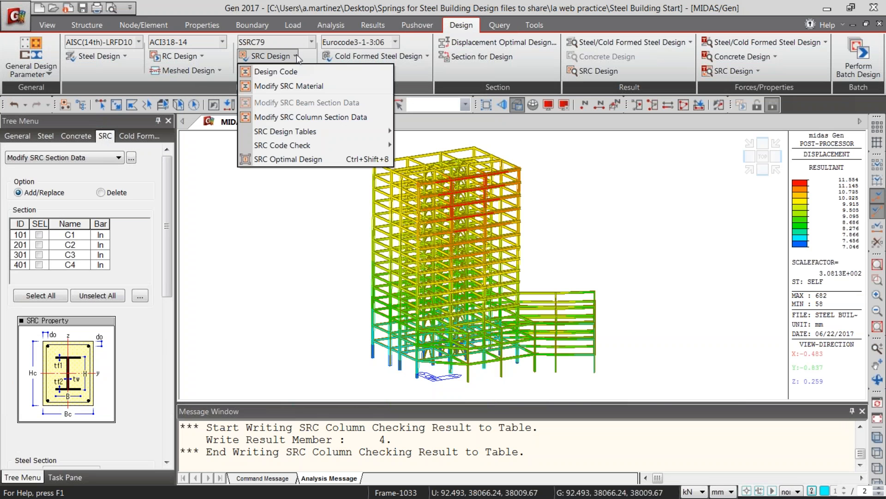
{"action": "left_click", "coordinate": [313, 160]}
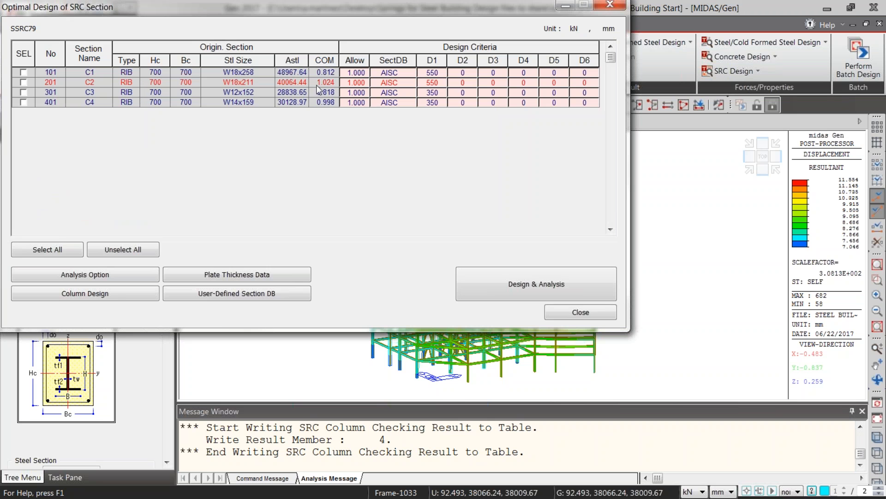
{"action": "left_click", "coordinate": [23, 82]}
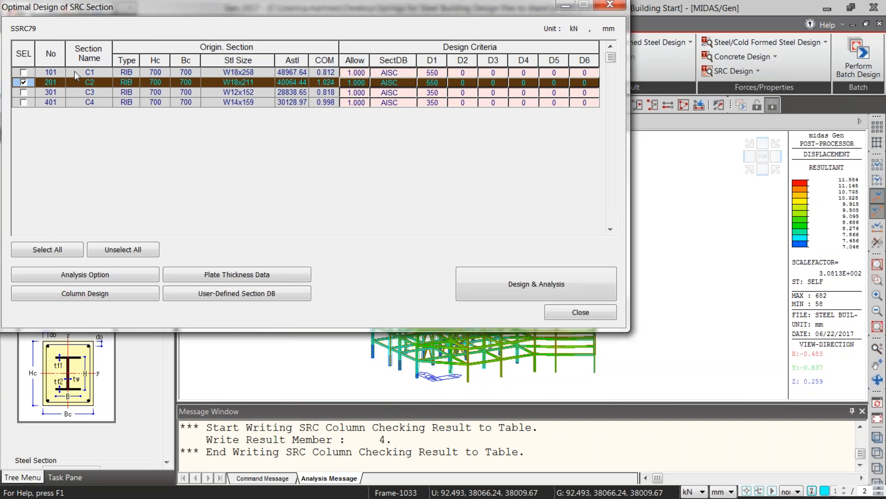
{"action": "left_click", "coordinate": [114, 300]}
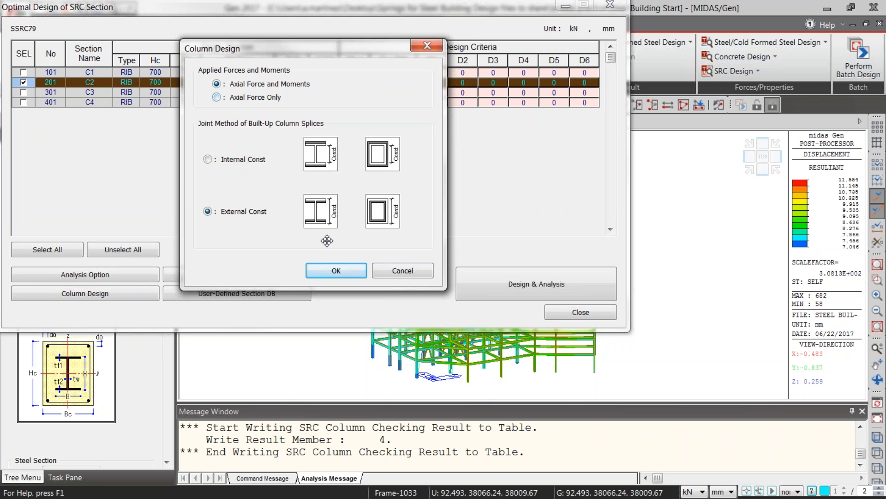
{"action": "left_click", "coordinate": [336, 270]}
Step: Accept the number of analysis repetitions, run the optimal design and analysis for C2, and dismiss the notice
{"action": "left_click", "coordinate": [85, 274]}
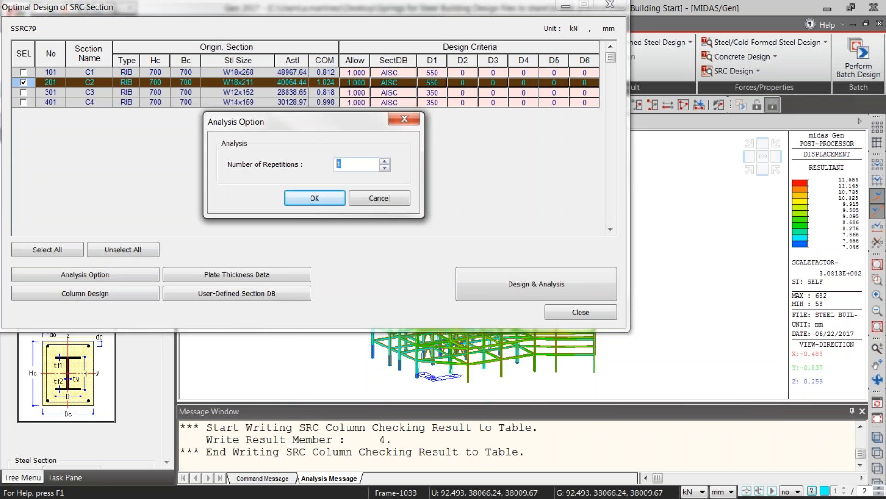
{"action": "left_click", "coordinate": [320, 199]}
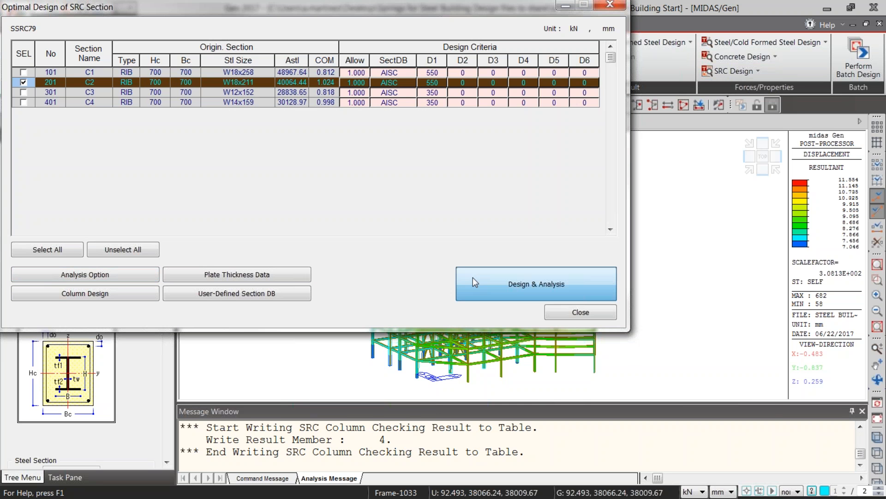
{"action": "left_click", "coordinate": [474, 281]}
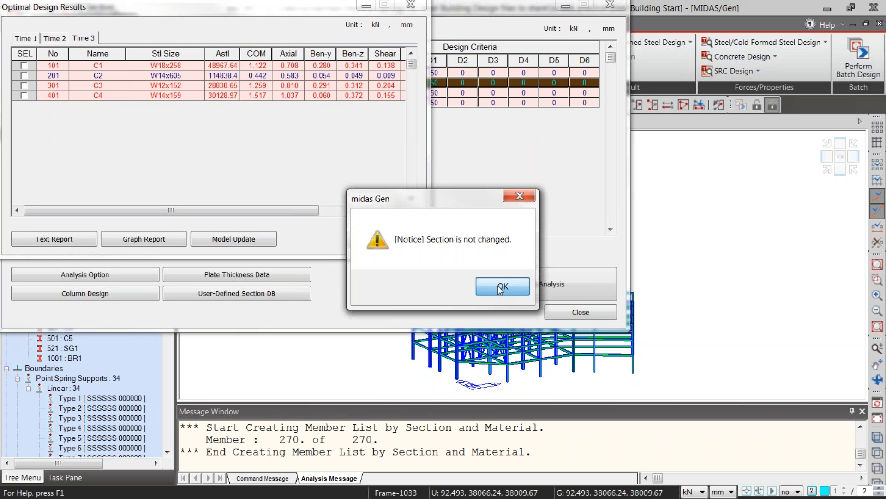
{"action": "left_click", "coordinate": [497, 286]}
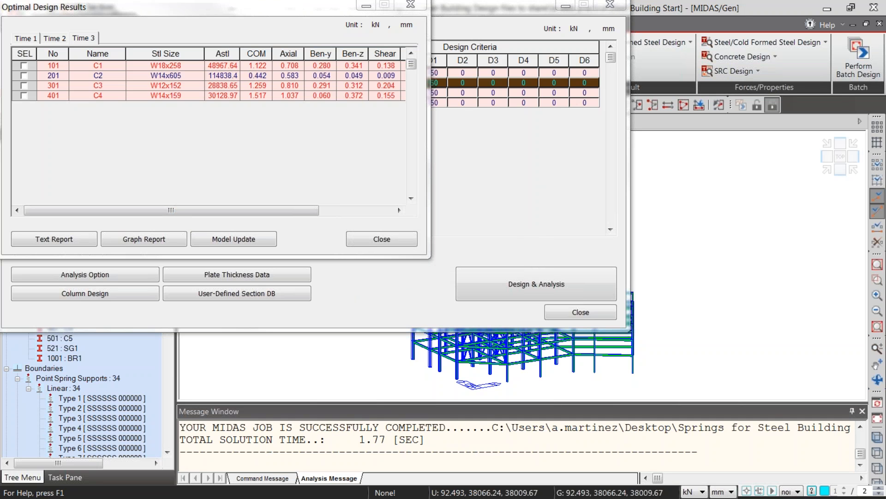
Step: Update the model with the Time 3 section W14x605 for C2 and close the SRC optimal design dialog
{"action": "left_click", "coordinate": [22, 75]}
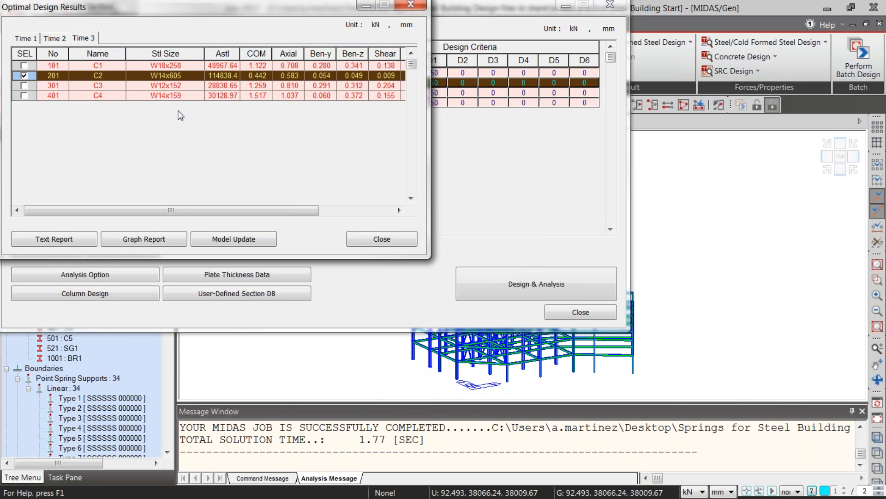
{"action": "left_click", "coordinate": [234, 239]}
{"action": "left_click", "coordinate": [203, 164]}
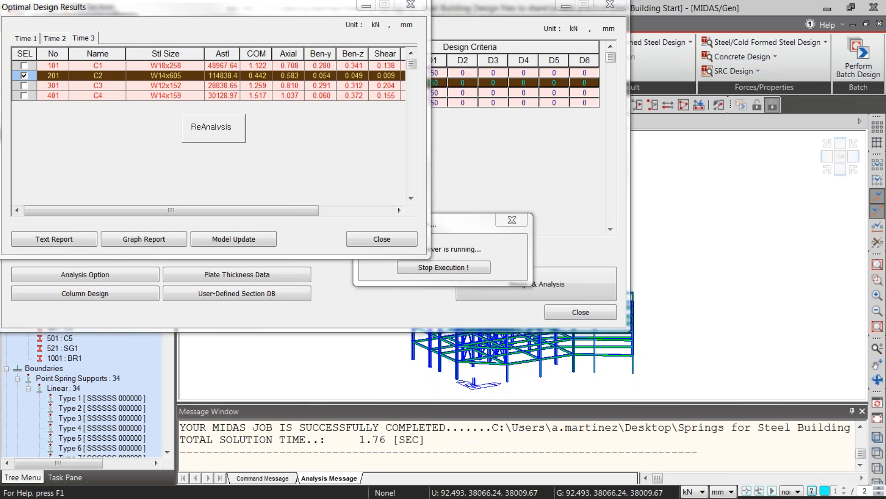
{"action": "left_click", "coordinate": [603, 314]}
Step: Reinforce SRC column sections C1 to C4 with main rebar 8-#18 in 4 rows and #5 hoops at 300 mm
{"action": "left_click", "coordinate": [295, 56]}
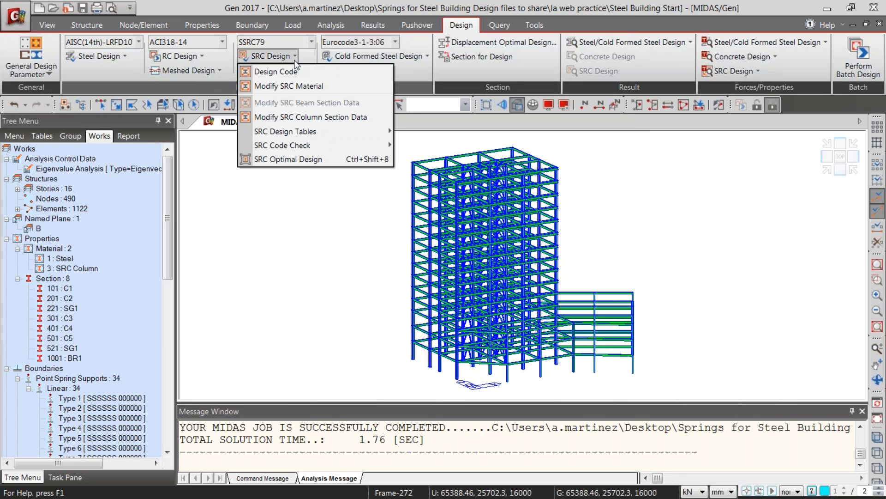
{"action": "mouse_move", "coordinate": [323, 143]}
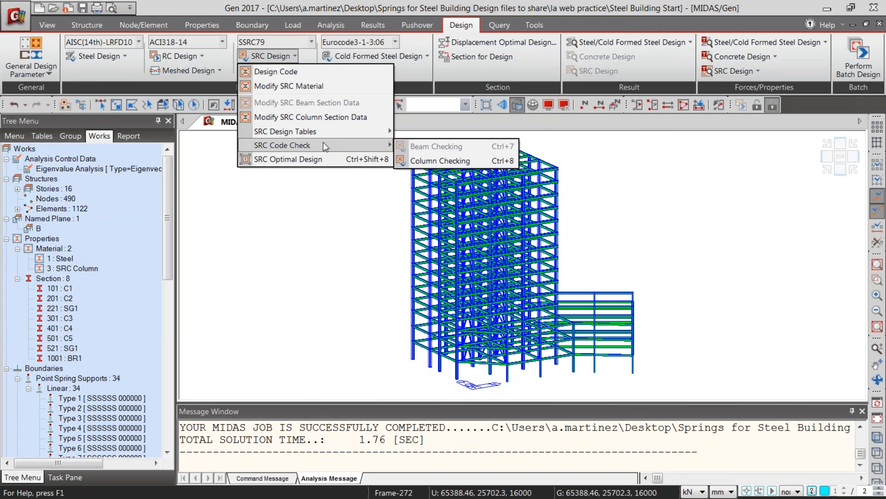
{"action": "left_click", "coordinate": [317, 118]}
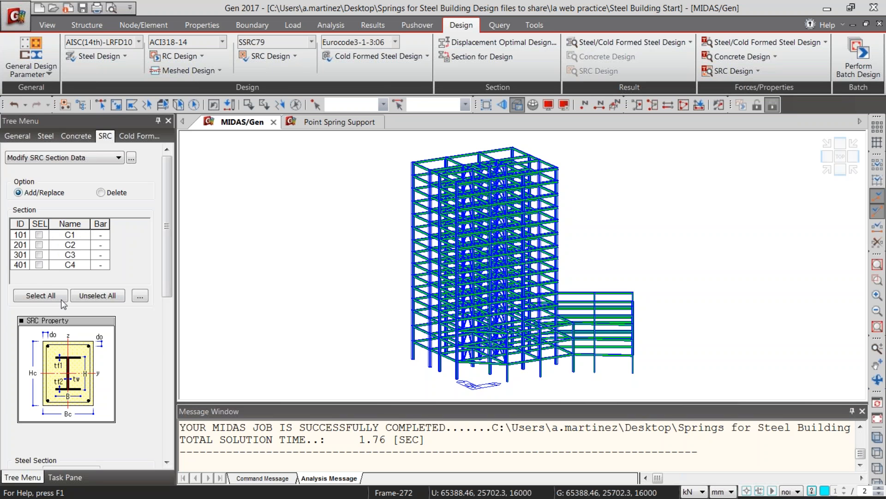
{"action": "left_click", "coordinate": [40, 296]}
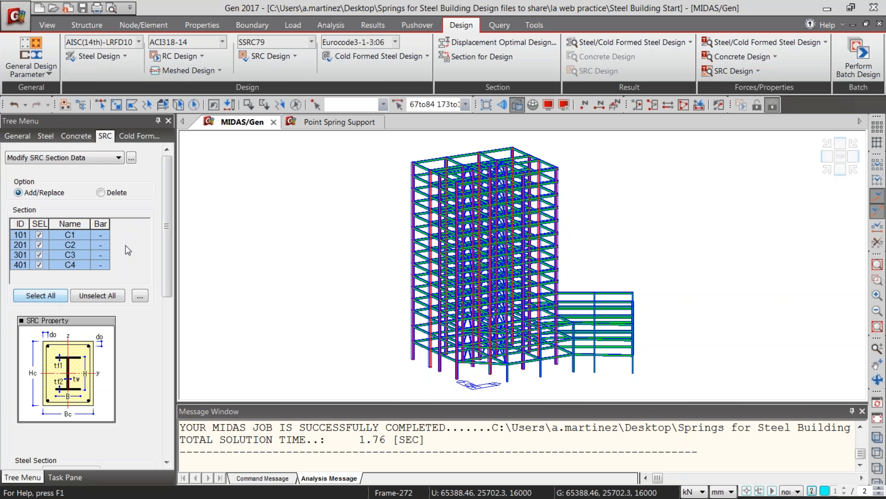
{"action": "left_click_drag", "start_coordinate": [161, 252], "coordinate": [151, 414]}
{"action": "left_click", "coordinate": [65, 344]}
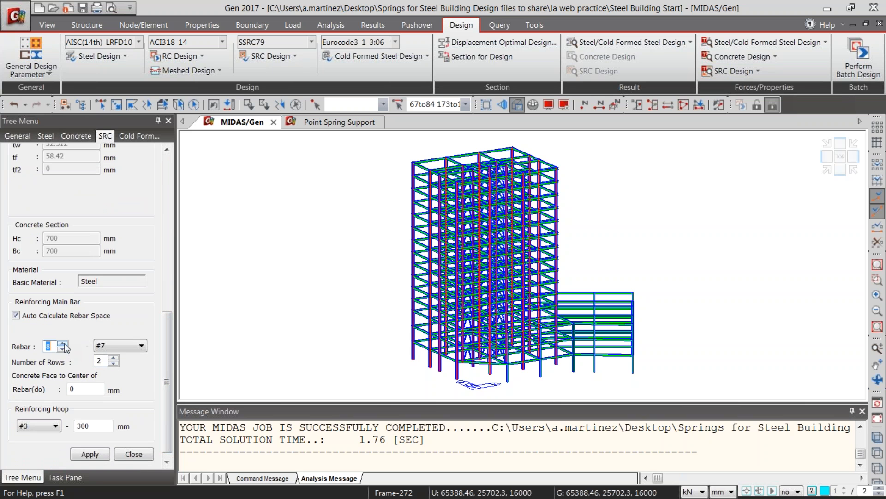
{"action": "left_click", "coordinate": [113, 359]}
{"action": "left_click", "coordinate": [119, 345]}
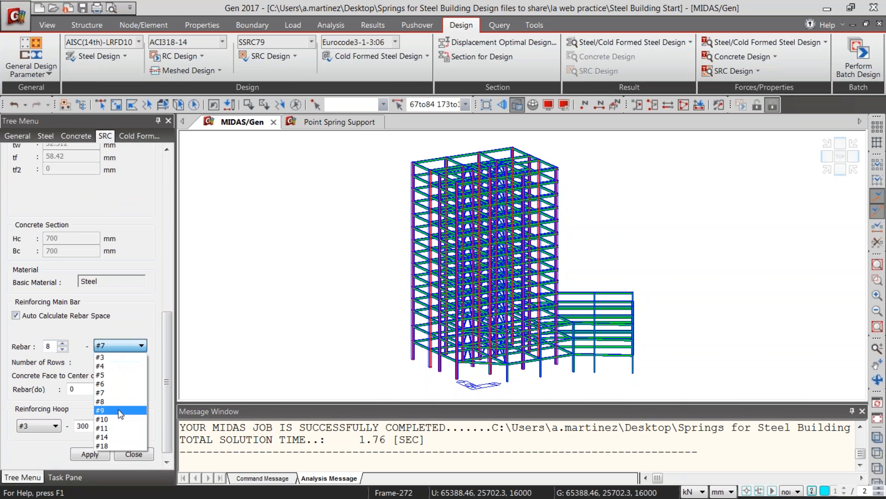
{"action": "left_click", "coordinate": [107, 446]}
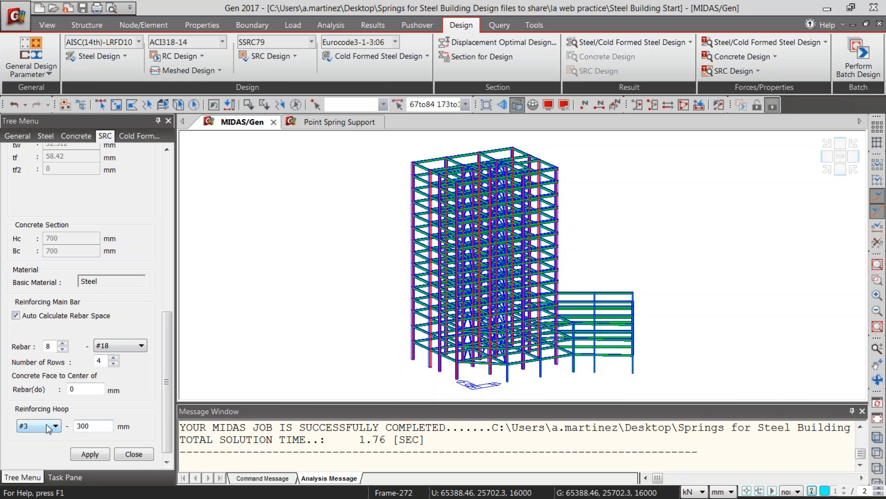
{"action": "left_click", "coordinate": [46, 423]}
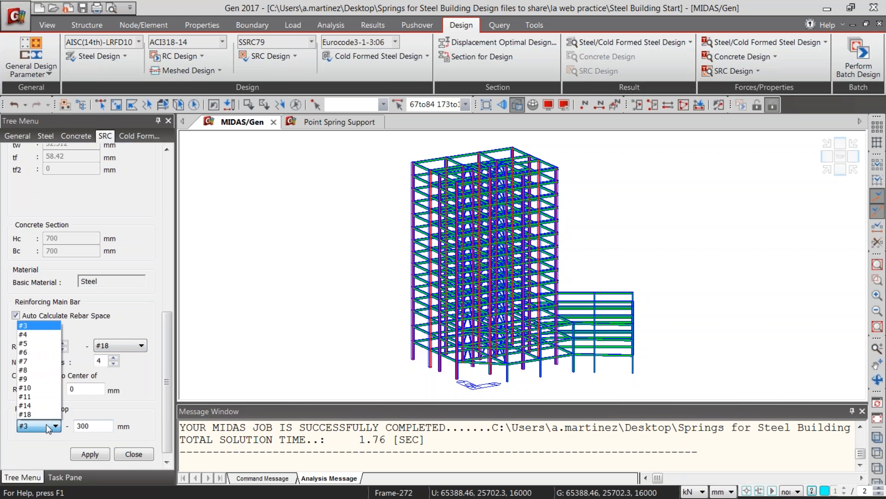
{"action": "left_click", "coordinate": [30, 344]}
{"action": "left_click", "coordinate": [91, 453]}
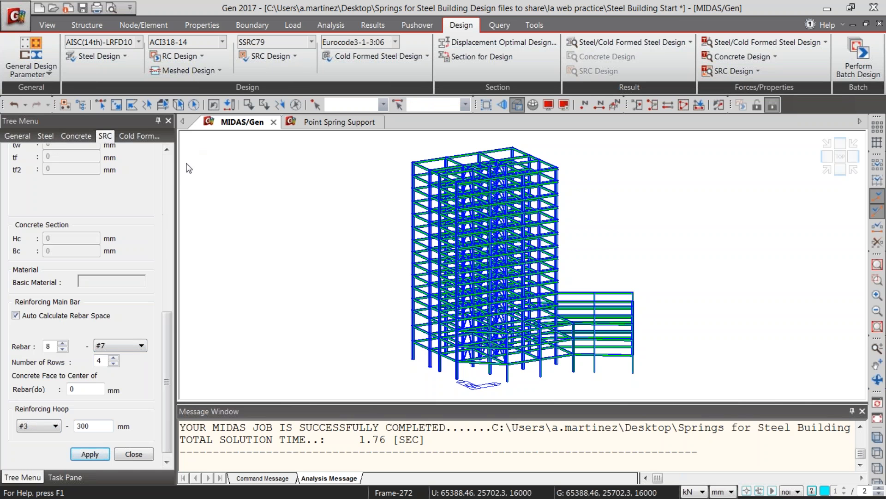
{"action": "left_click_drag", "start_coordinate": [168, 326], "coordinate": [164, 170]}
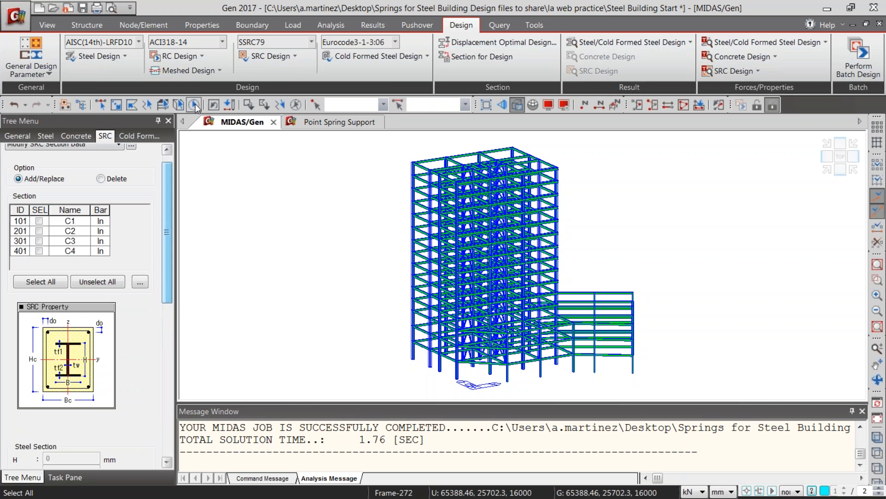
Step: Run the SRC column code check, expand the results table to full detail and select section C2
{"action": "left_click", "coordinate": [289, 45]}
{"action": "left_click", "coordinate": [307, 2]}
{"action": "left_click", "coordinate": [291, 56]}
{"action": "mouse_move", "coordinate": [310, 148]}
{"action": "left_click", "coordinate": [442, 159]}
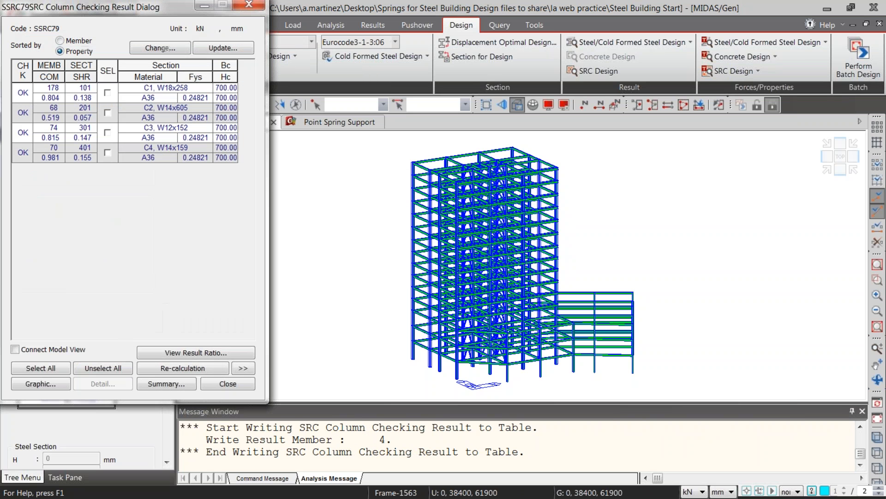
{"action": "left_click", "coordinate": [236, 369]}
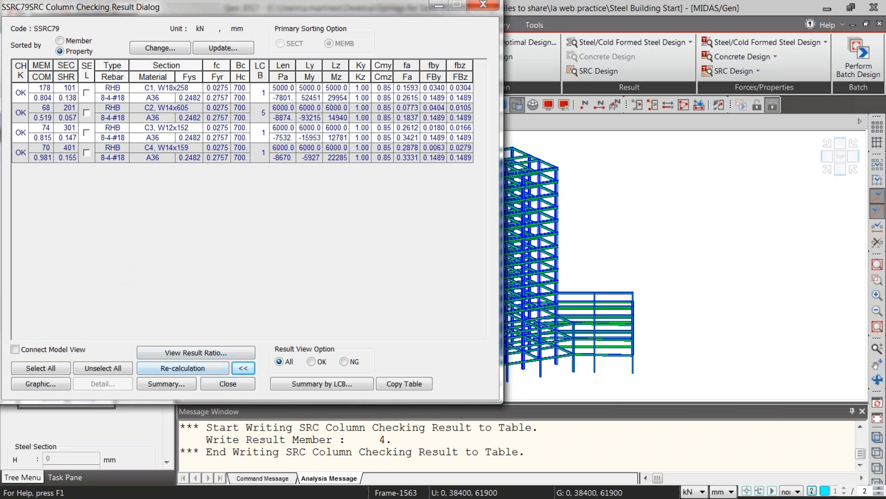
{"action": "left_click", "coordinate": [87, 112]}
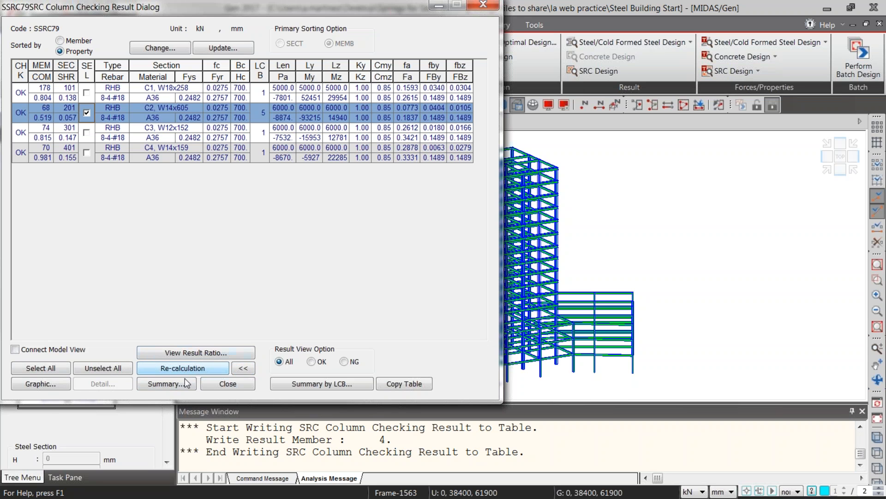
Step: Sort the SRC column check results by member and create the summary report for member 67
{"action": "left_click", "coordinate": [78, 42]}
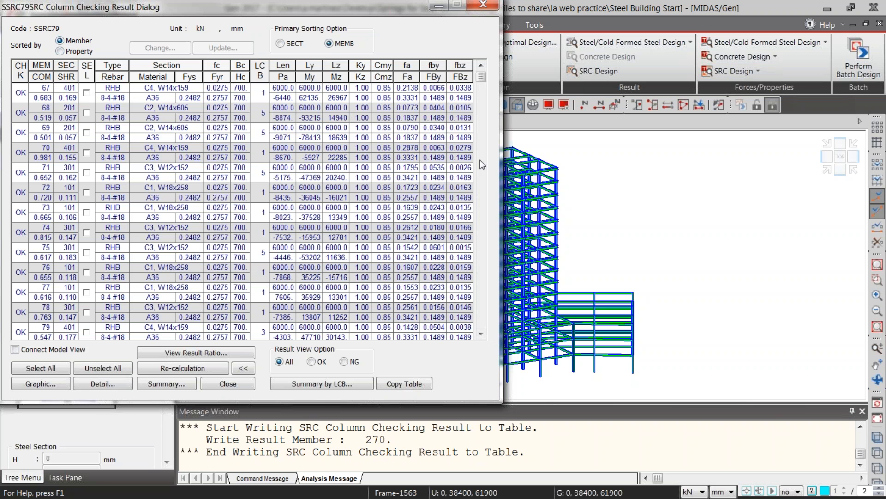
{"action": "left_click_drag", "start_coordinate": [123, 5], "coordinate": [164, 42]}
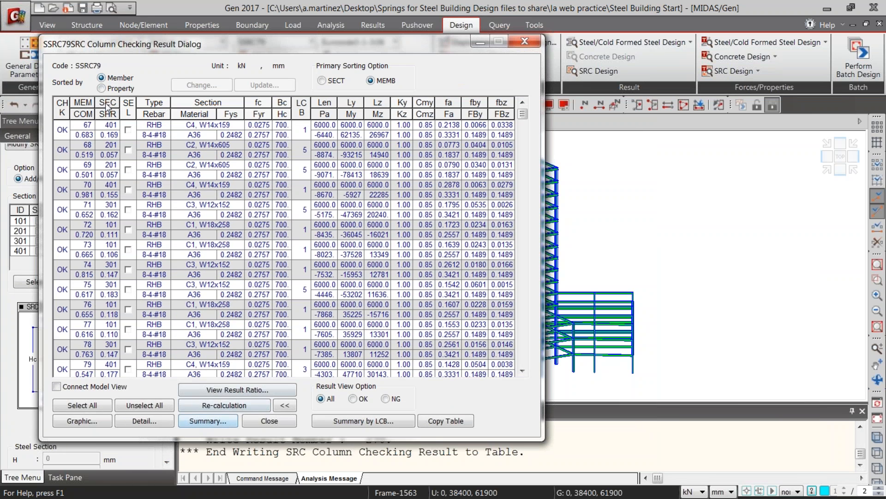
{"action": "left_click", "coordinate": [128, 130]}
{"action": "left_click", "coordinate": [197, 421]}
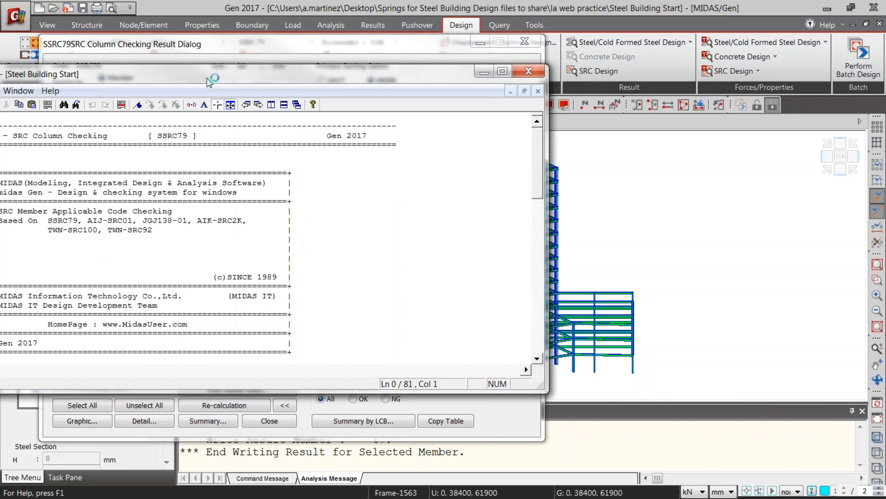
Step: Read the member's summary report through to its code checking sheet, discard the temporary file and close the results dialog
{"action": "left_click_drag", "start_coordinate": [207, 78], "coordinate": [372, 0]}
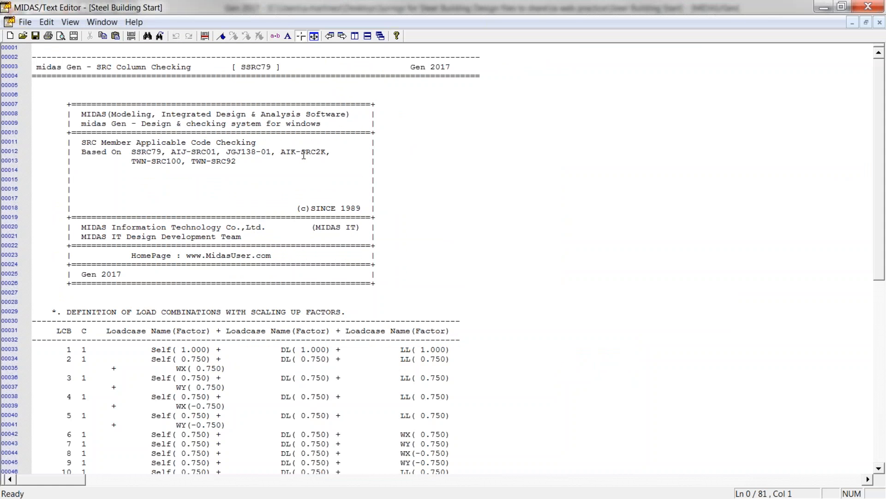
{"action": "left_click_drag", "start_coordinate": [307, 352], "coordinate": [316, 273]}
{"action": "left_click", "coordinate": [396, 311]}
{"action": "scroll", "coordinate": [396, 310], "scroll_direction": "down", "scroll_amount": 7}
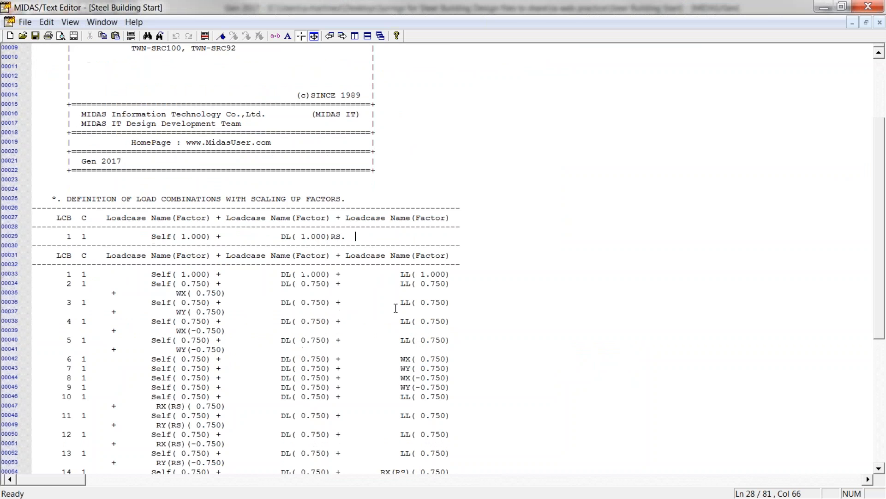
{"action": "scroll", "coordinate": [395, 310], "scroll_direction": "down", "scroll_amount": 8}
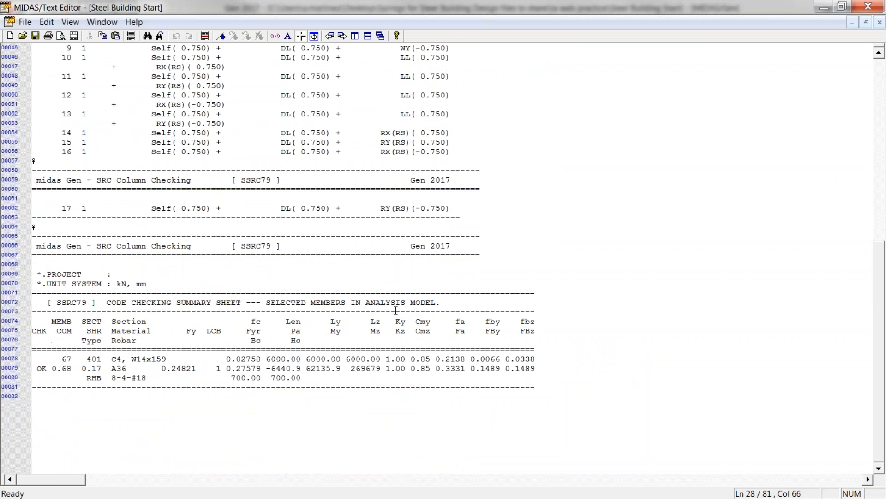
{"action": "scroll", "coordinate": [283, 359], "scroll_direction": "down", "scroll_amount": 3}
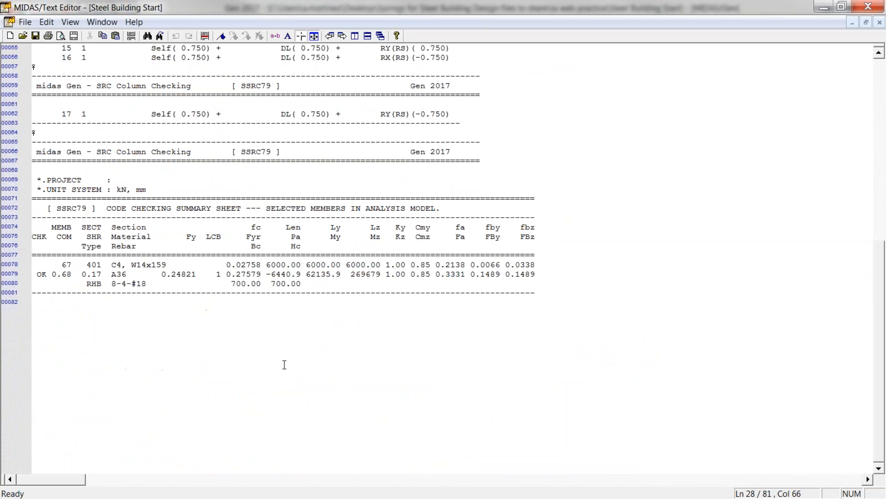
{"action": "left_click", "coordinate": [868, 6]}
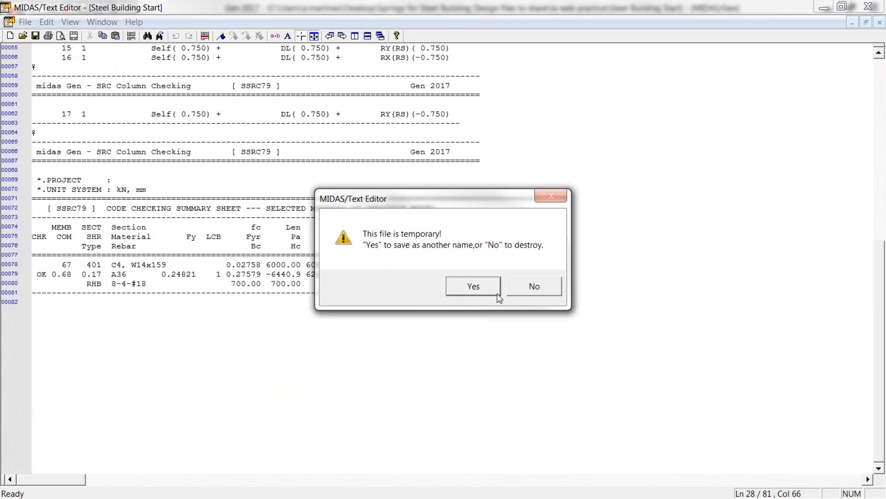
{"action": "left_click", "coordinate": [517, 288]}
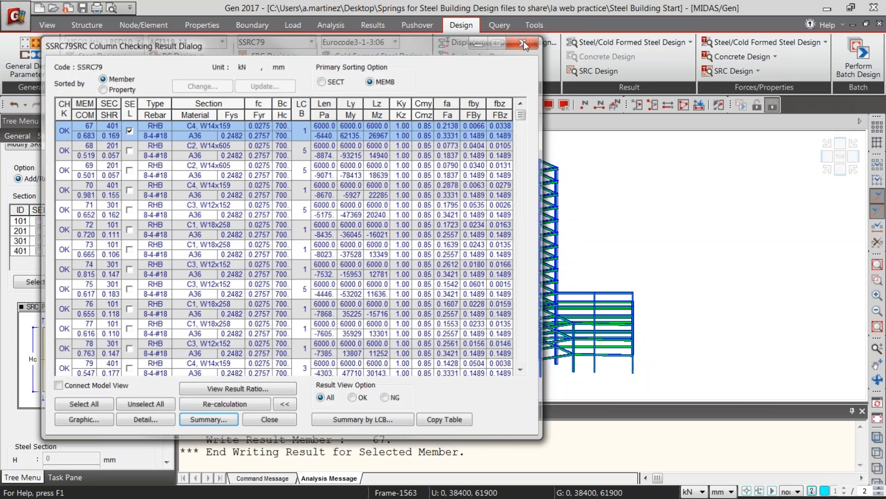
{"action": "left_click", "coordinate": [523, 43]}
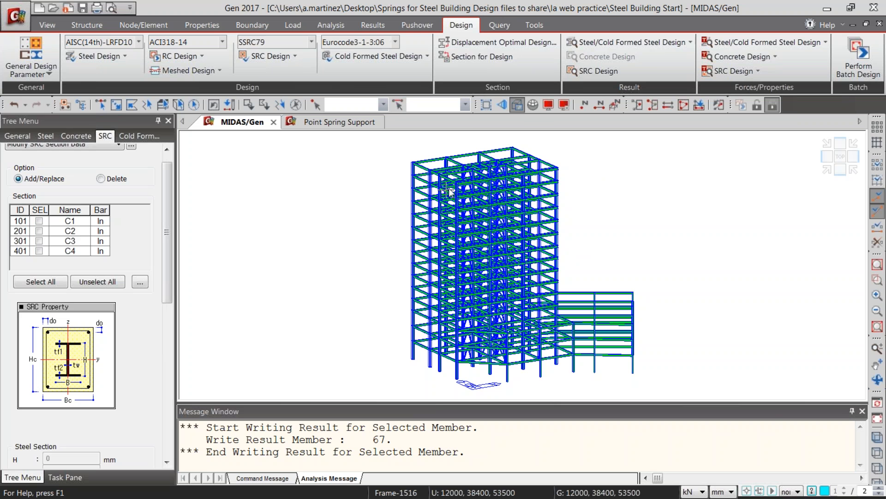
Step: Generate the Bill of Material with all BOM outputs and form feed symbols at each output end
{"action": "left_click", "coordinate": [506, 25]}
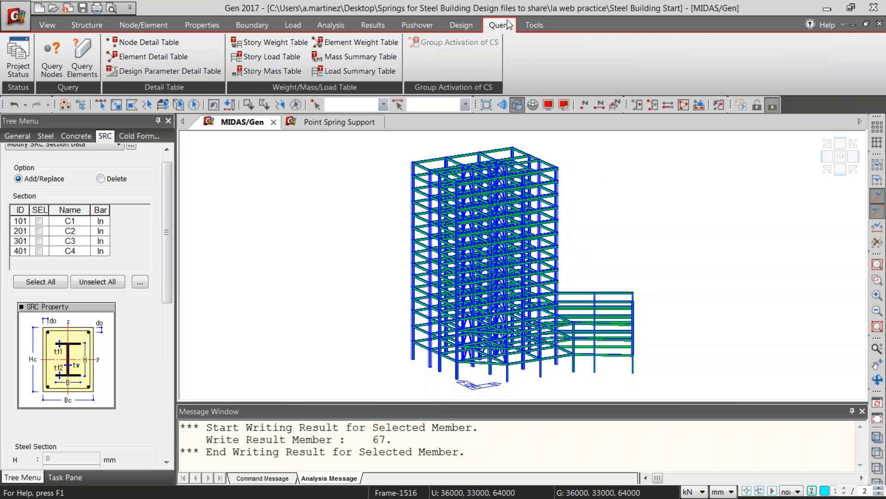
{"action": "left_click", "coordinate": [533, 27]}
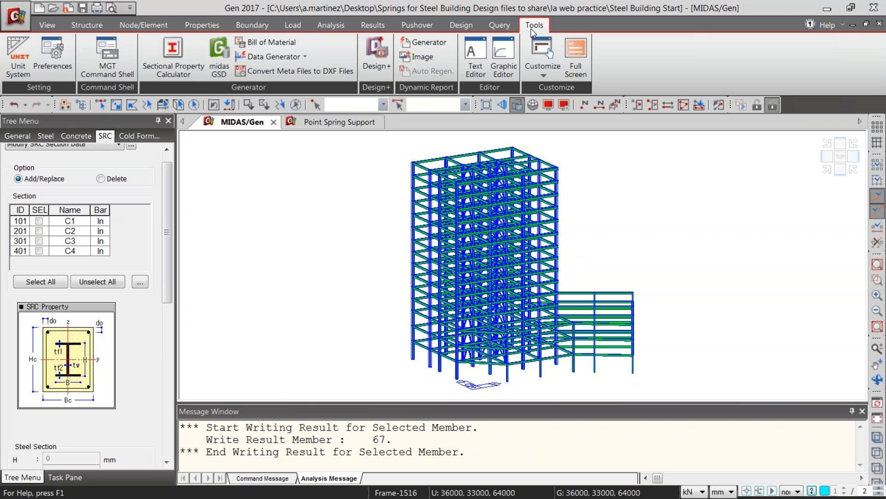
{"action": "left_click", "coordinate": [290, 46]}
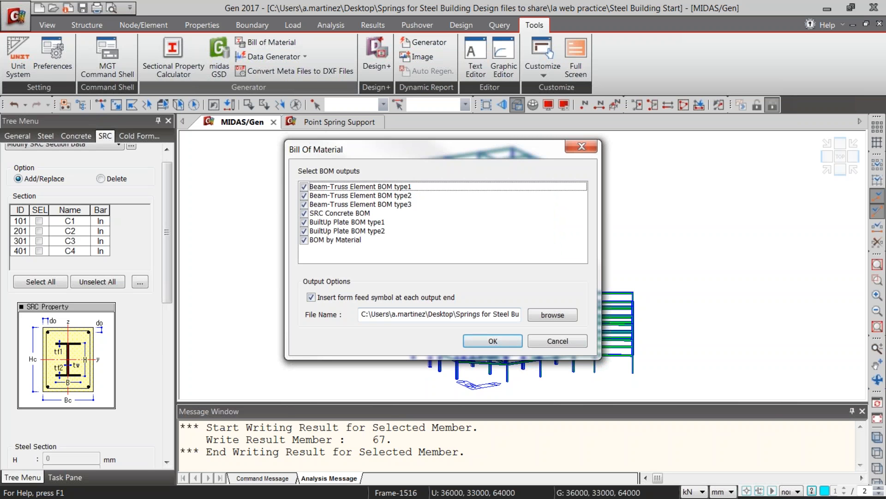
{"action": "left_click", "coordinate": [491, 342]}
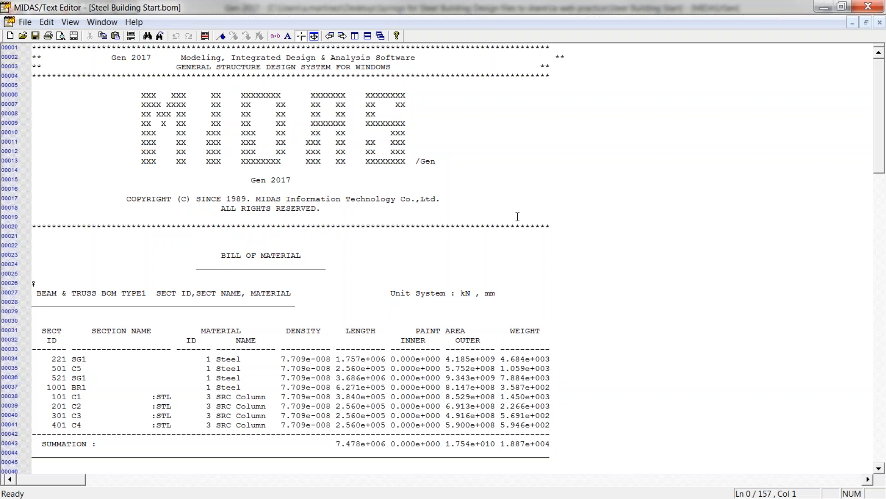
Step: Examine the section, plate thickness and material summaries in the bill of material, and close the report
{"action": "left_click_drag", "start_coordinate": [435, 425], "coordinate": [436, 339]}
{"action": "left_click", "coordinate": [441, 295]}
{"action": "scroll", "coordinate": [444, 297], "scroll_direction": "down", "scroll_amount": 3}
{"action": "scroll", "coordinate": [444, 297], "scroll_direction": "down", "scroll_amount": 3}
{"action": "left_click_drag", "start_coordinate": [879, 191], "coordinate": [872, 459]}
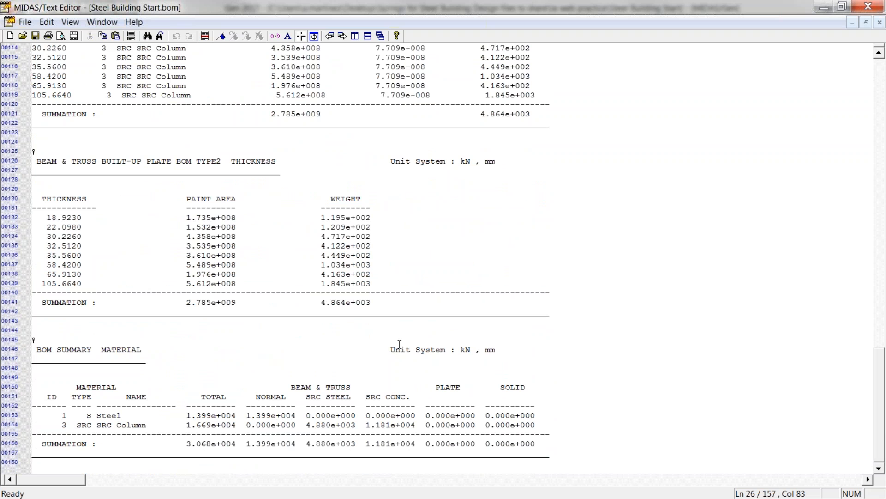
{"action": "left_click_drag", "start_coordinate": [388, 349], "coordinate": [485, 351]}
{"action": "left_click", "coordinate": [506, 349]}
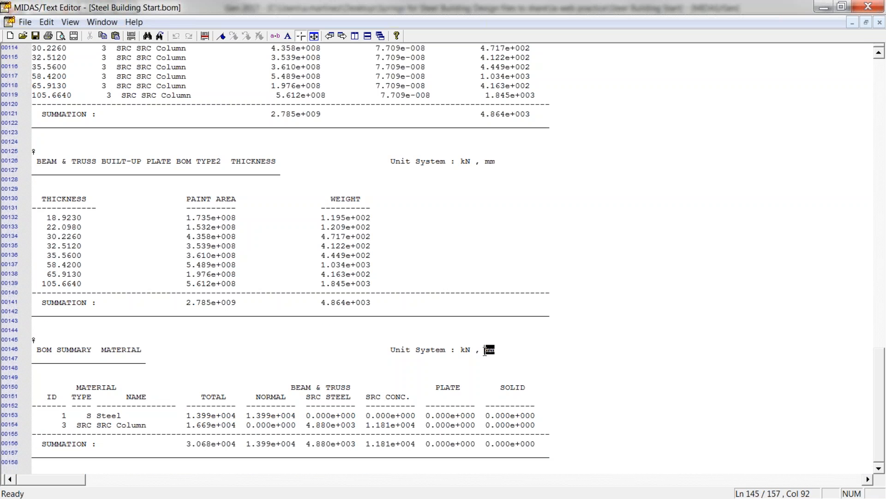
{"action": "left_click", "coordinate": [485, 349]}
{"action": "left_click_drag", "start_coordinate": [311, 296], "coordinate": [410, 312]}
{"action": "left_click", "coordinate": [411, 312]}
{"action": "scroll", "coordinate": [697, 342], "scroll_direction": "up", "scroll_amount": 4}
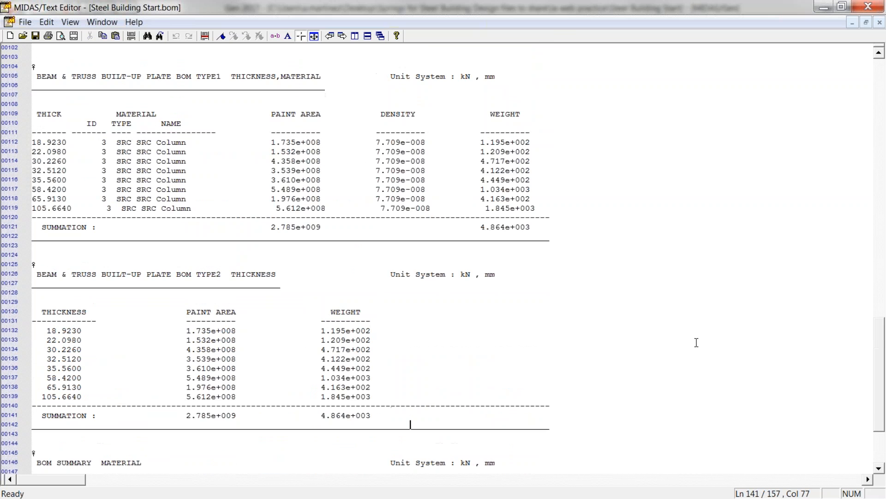
{"action": "left_click_drag", "start_coordinate": [877, 396], "coordinate": [877, 121]}
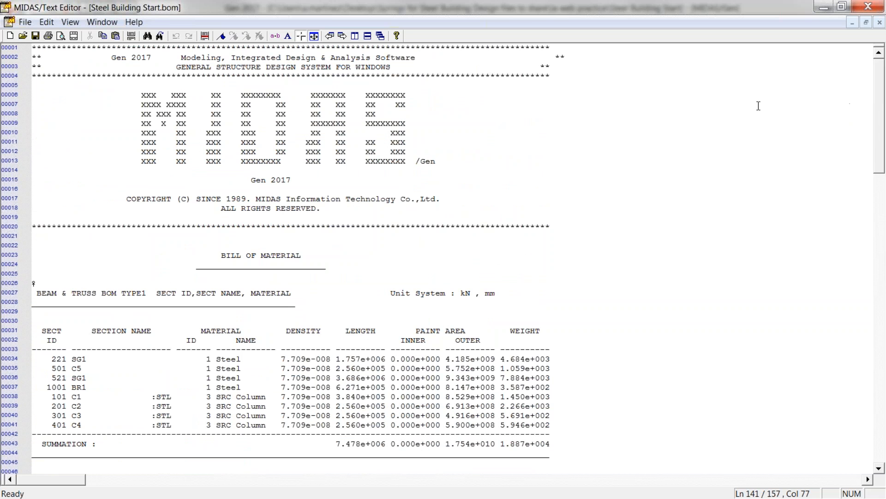
{"action": "left_click", "coordinate": [868, 6]}
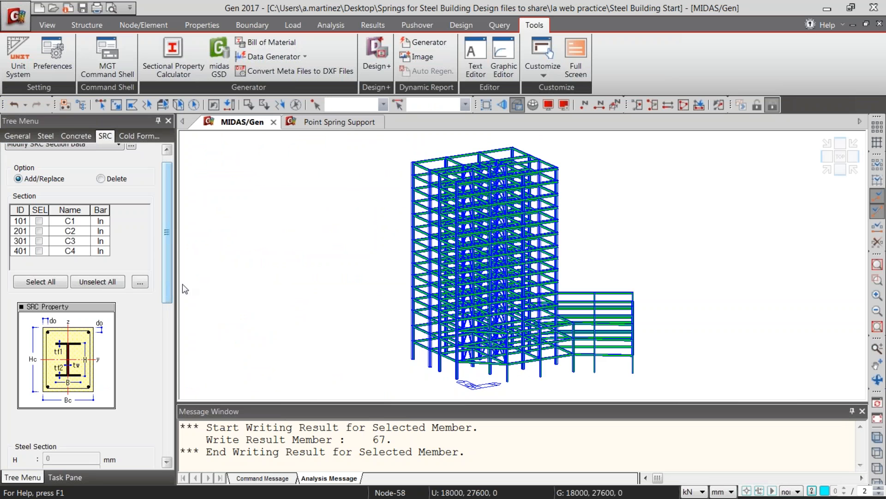
Step: Switch to the soil spring tutorial in PowerPoint, start the slide show and browse to the After SRC Design slide
{"action": "mouse_move", "coordinate": [598, 176]}
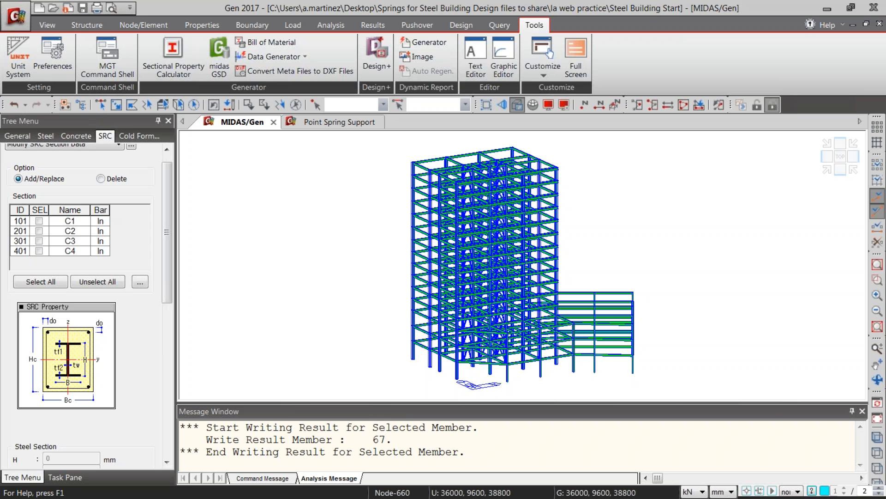
{"action": "left_click_drag", "start_coordinate": [1, 194], "coordinate": [443, 1]}
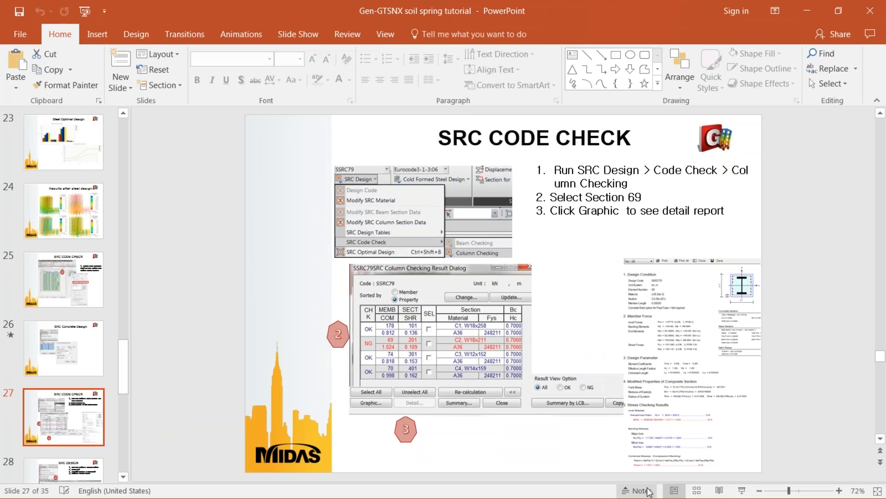
{"action": "left_click", "coordinate": [742, 490]}
{"action": "key", "text": "Right"}
{"action": "key", "text": "Right"}
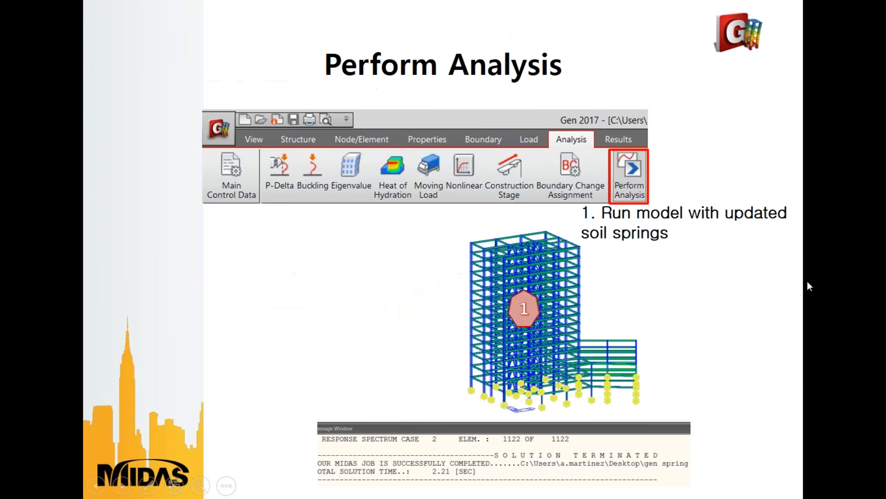
{"action": "key", "text": "Right"}
{"action": "key", "text": "Right"}
{"action": "key", "text": "Right"}
{"action": "key", "text": "Right"}
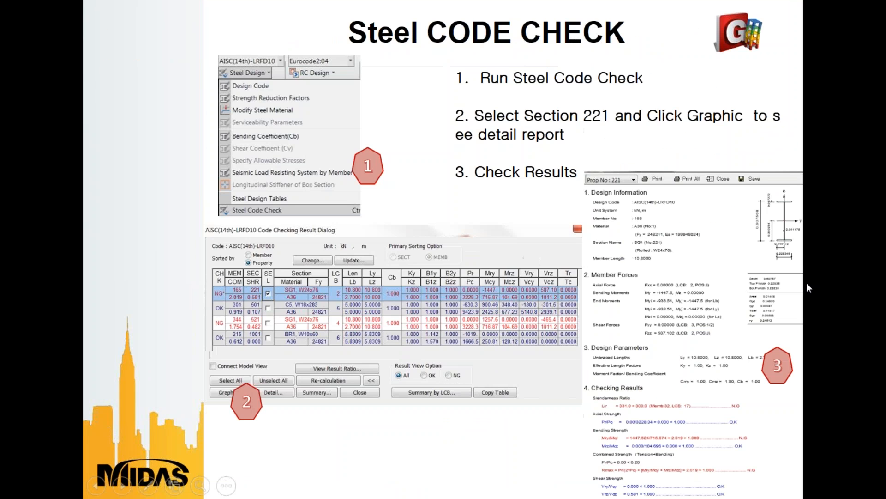
{"action": "key", "text": "Right"}
{"action": "key", "text": "Right"}
{"action": "key", "text": "Right"}
{"action": "key", "text": "Right"}
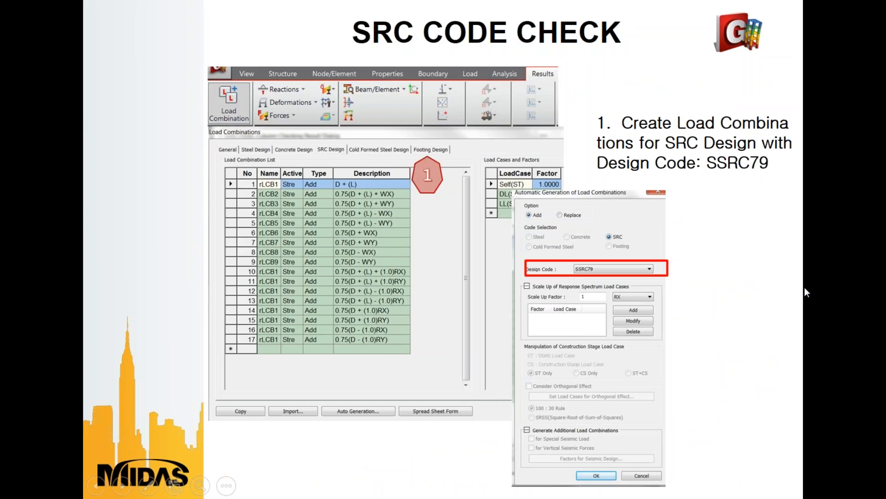
{"action": "key", "text": "Right"}
{"action": "key", "text": "Right"}
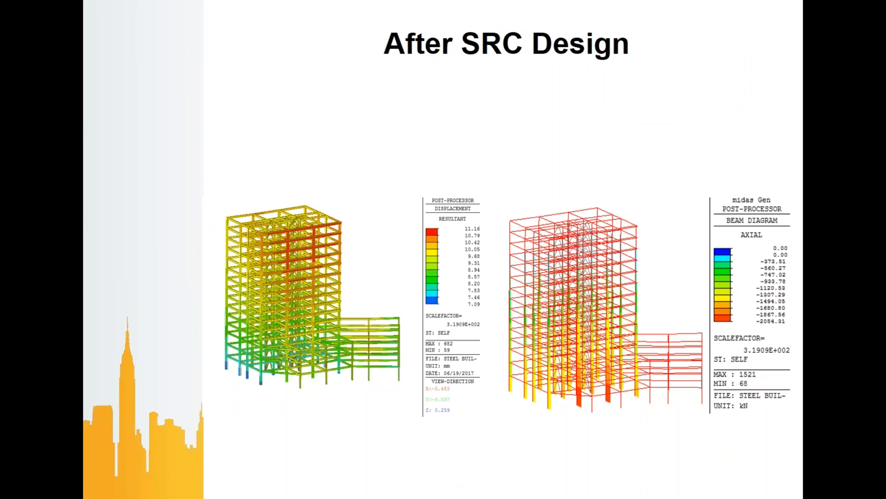
{"action": "key", "text": "Right"}
{"action": "key", "text": "Right"}
{"action": "key", "text": "Left"}
{"action": "key", "text": "Left"}
{"action": "key", "text": "Left"}
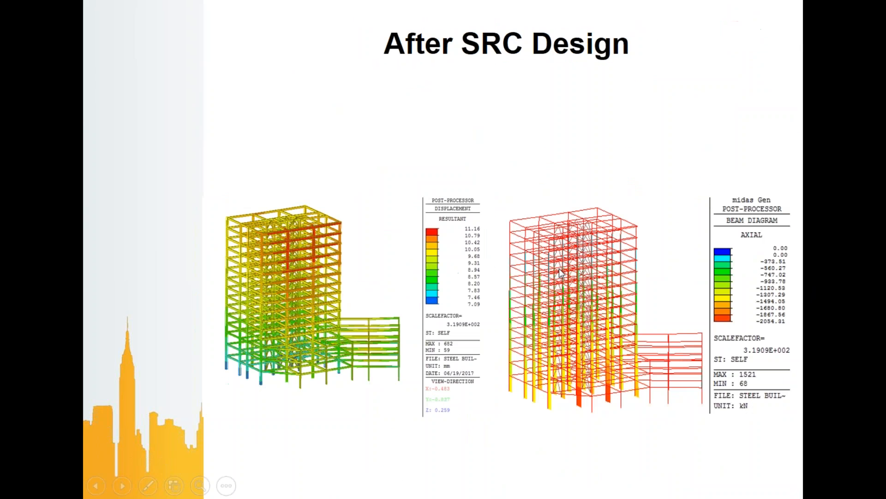